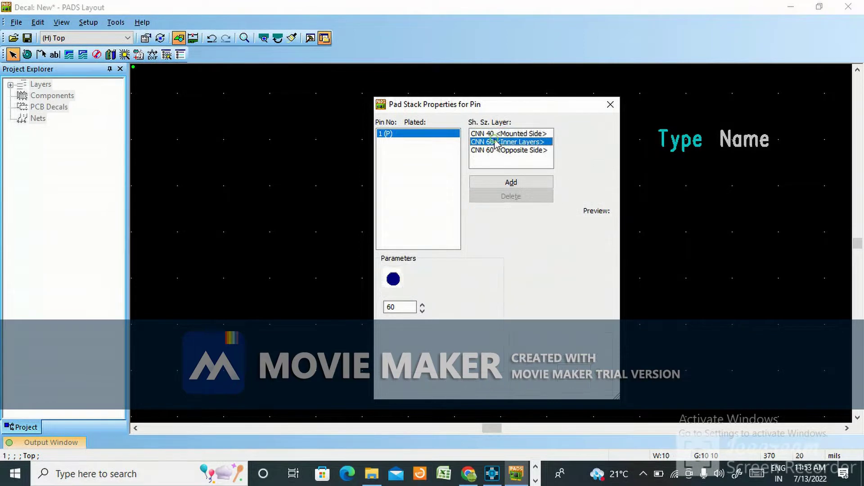
{"action": "left_click_drag", "start_coordinate": [398, 307], "coordinate": [380, 307]}
{"action": "type", "text": "0"}
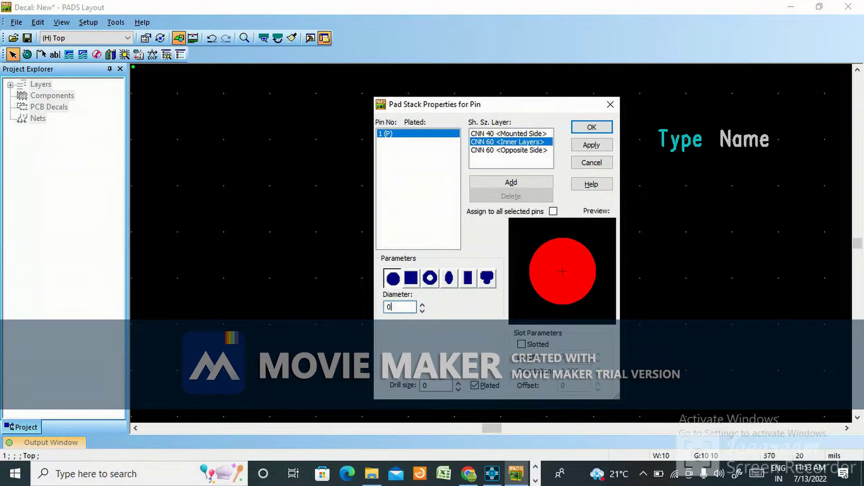
{"action": "left_click", "coordinate": [502, 150]}
{"action": "left_click_drag", "start_coordinate": [415, 307], "coordinate": [372, 307]}
{"action": "type", "text": "0"}
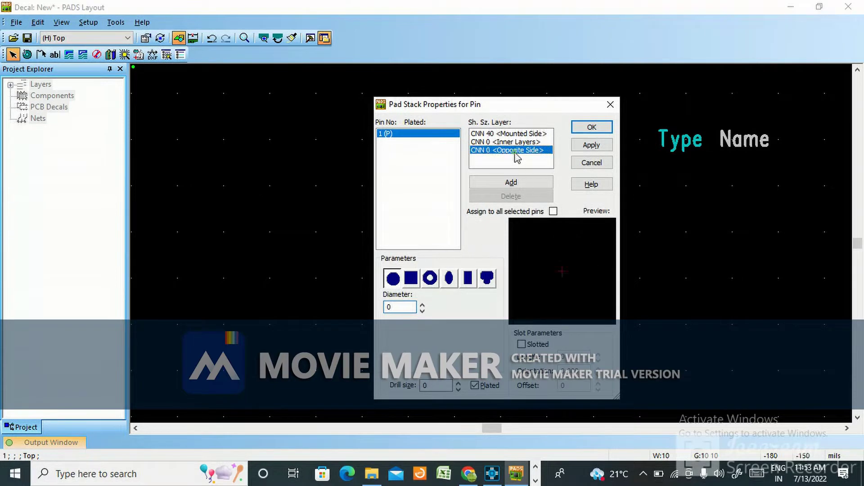
{"action": "left_click", "coordinate": [530, 182]}
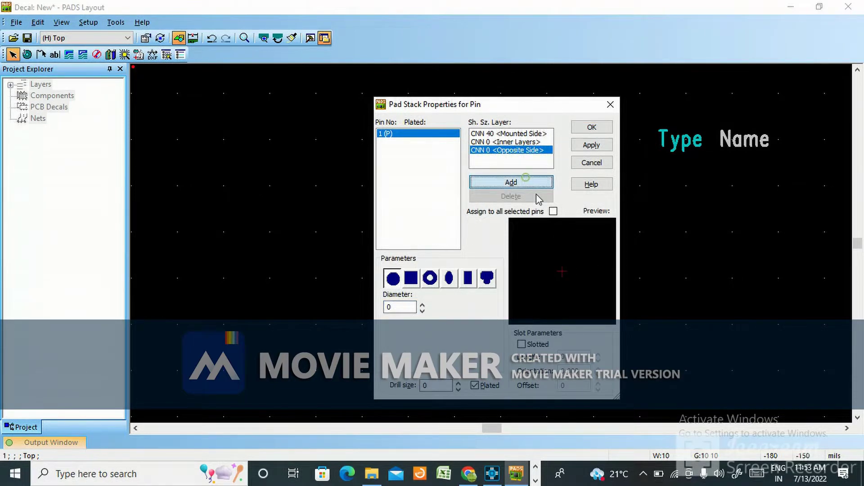
{"action": "left_click", "coordinate": [521, 254]}
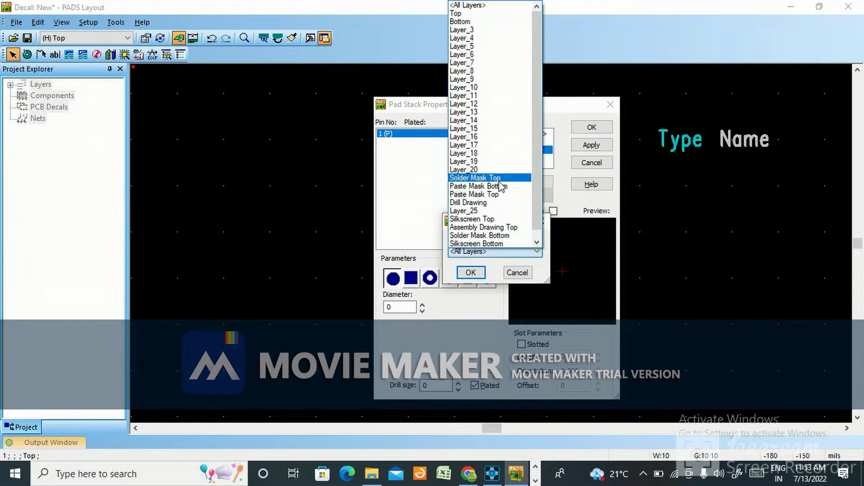
{"action": "left_click", "coordinate": [477, 178]}
{"action": "left_click", "coordinate": [470, 273]}
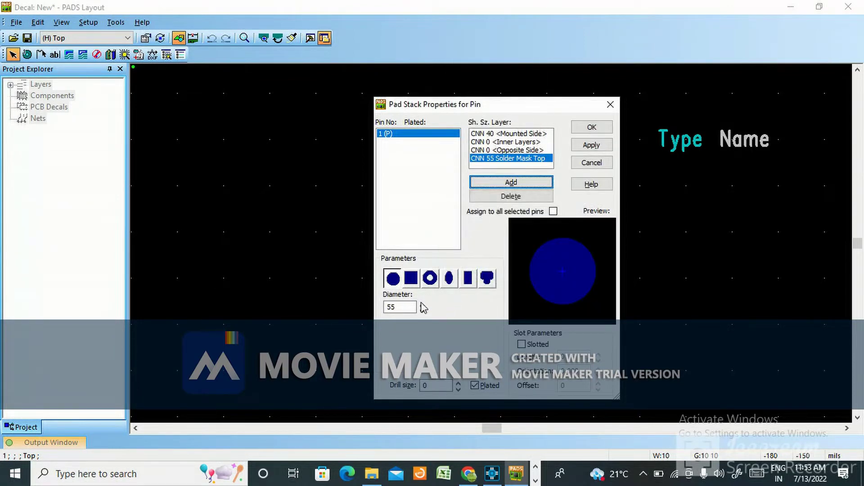
{"action": "left_click_drag", "start_coordinate": [408, 307], "coordinate": [369, 311]}
{"action": "left_click", "coordinate": [368, 310]}
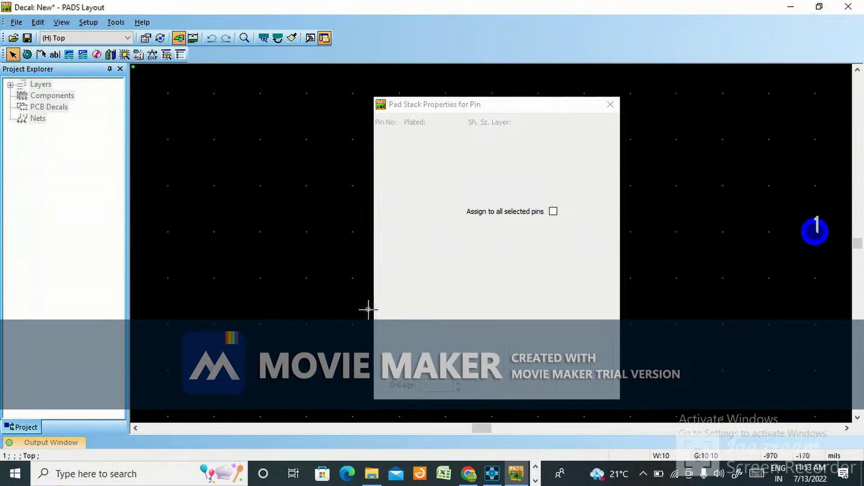
{"action": "left_click", "coordinate": [425, 159]}
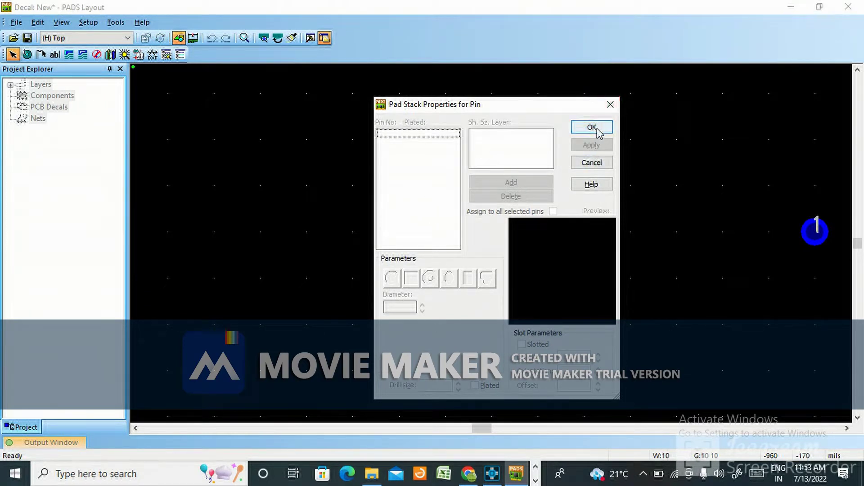
{"action": "left_click", "coordinate": [587, 163]}
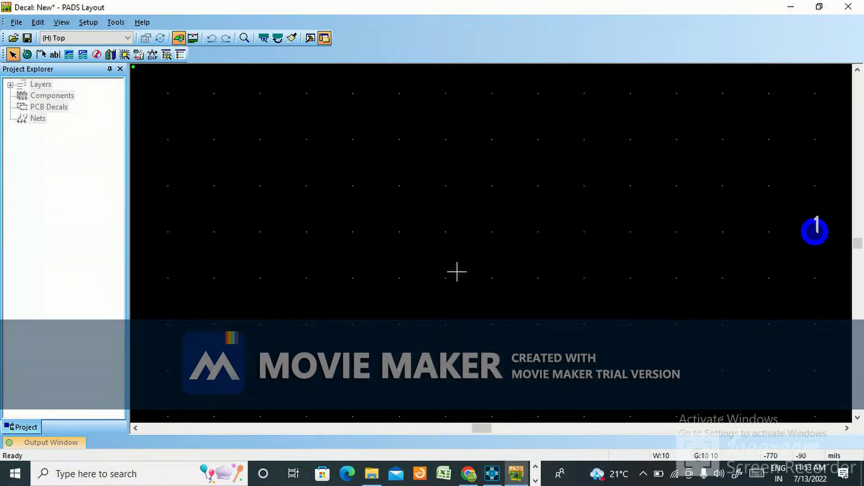
- Open the pad stack properties of pin 1 and set the Mounted Side pad diameter to 40
{"action": "scroll", "coordinate": [444, 264], "scroll_direction": "down", "scroll_amount": 1}
{"action": "scroll", "coordinate": [687, 247], "scroll_direction": "up", "scroll_amount": 2}
{"action": "left_click", "coordinate": [623, 234]}
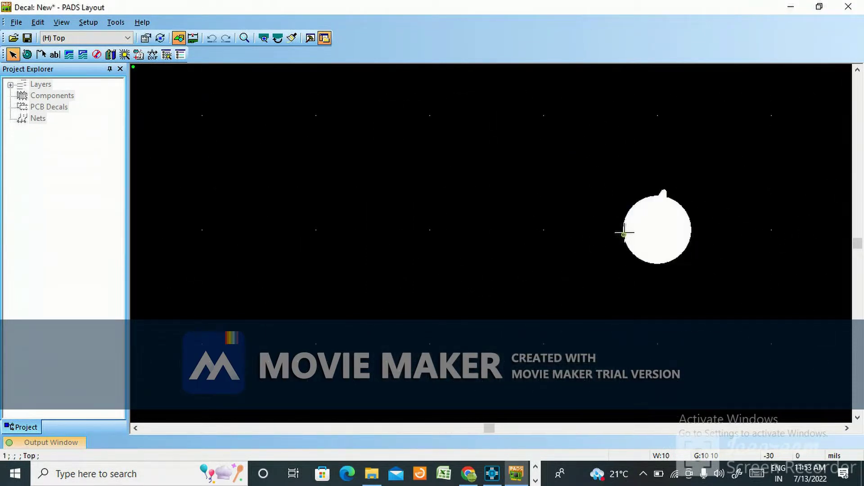
{"action": "right_click", "coordinate": [623, 232]}
{"action": "left_click", "coordinate": [650, 269]}
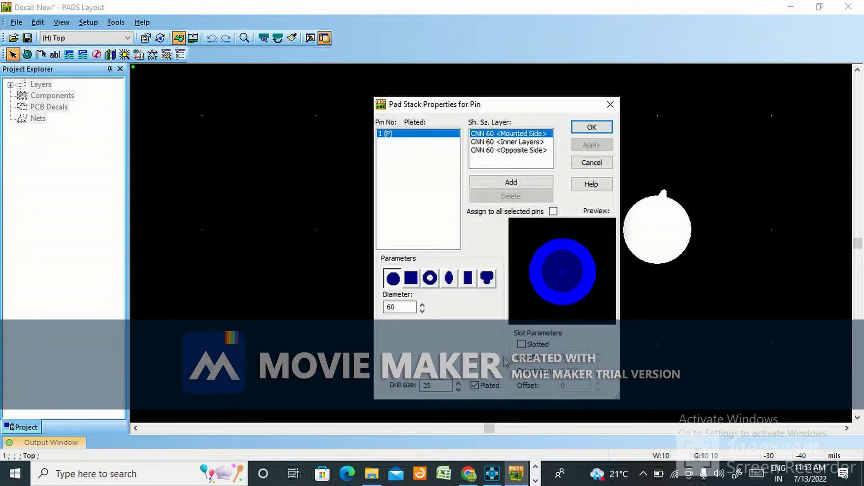
{"action": "double_click", "coordinate": [399, 307]}
{"action": "type", "text": "4"}
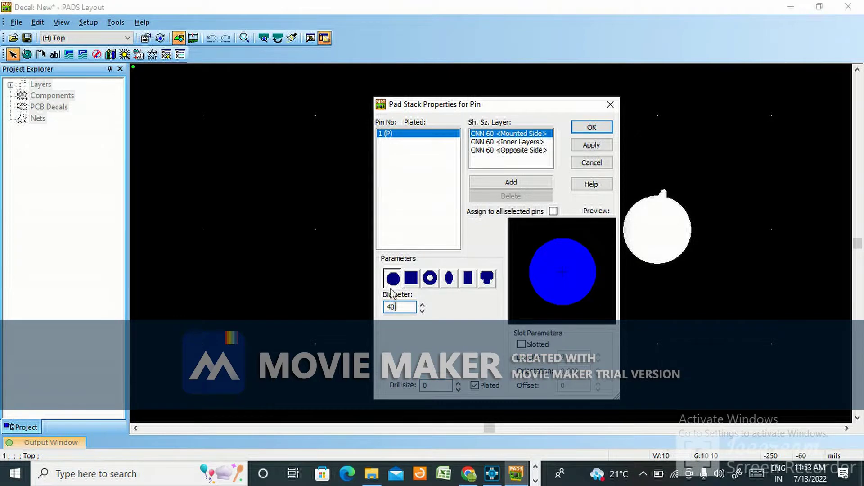
- Set the pad diameter to 0 for both the Inner Layers and the Opposite Side
{"action": "left_click", "coordinate": [511, 142]}
{"action": "double_click", "coordinate": [400, 307]}
{"action": "type", "text": "0"}
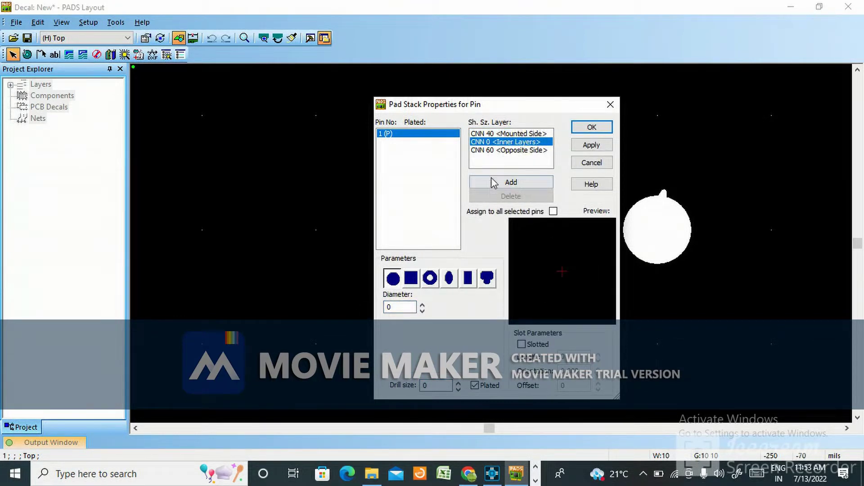
{"action": "left_click", "coordinate": [511, 150]}
{"action": "double_click", "coordinate": [400, 308]}
{"action": "type", "text": "0"}
{"action": "left_click", "coordinate": [518, 142]}
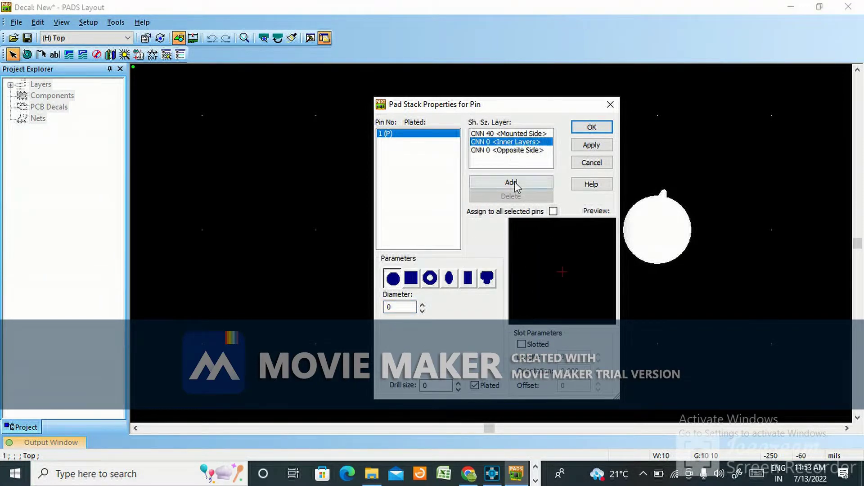
- Add the Solder Mask Top layer to the pad stack with a diameter of 46
{"action": "left_click", "coordinate": [513, 183]}
{"action": "left_click", "coordinate": [478, 251]}
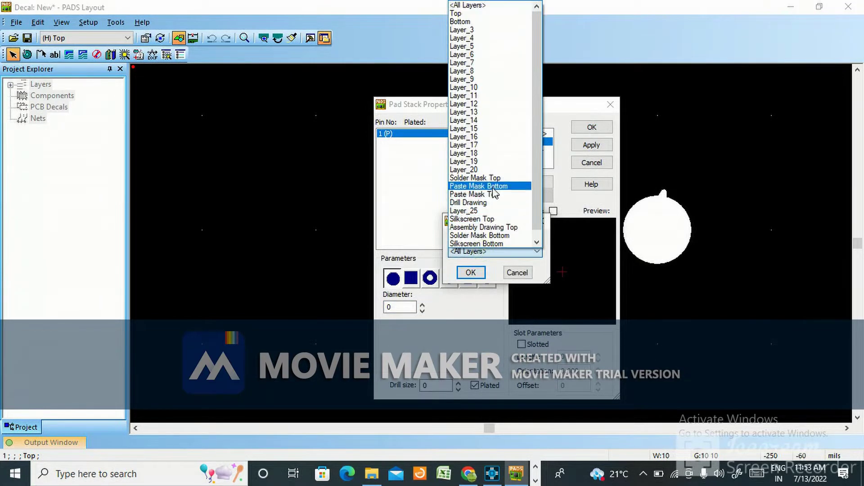
{"action": "left_click", "coordinate": [495, 178]}
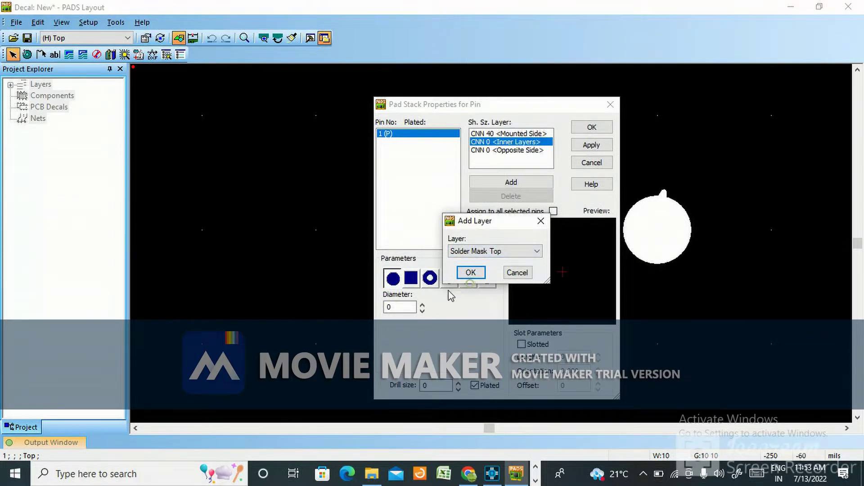
{"action": "left_click", "coordinate": [471, 272]}
{"action": "double_click", "coordinate": [395, 306]}
{"action": "type", "text": "46"}
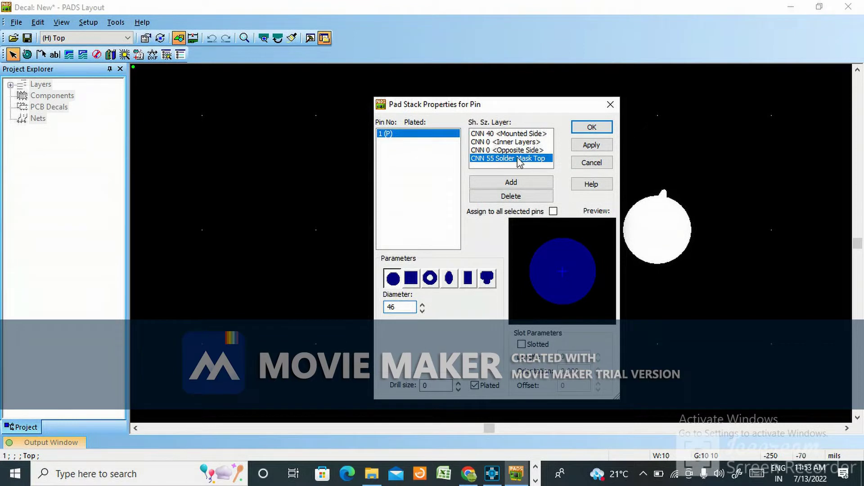
- Add the Paste Mask Top layer to the pad stack with a diameter of 40
{"action": "left_click", "coordinate": [512, 183]}
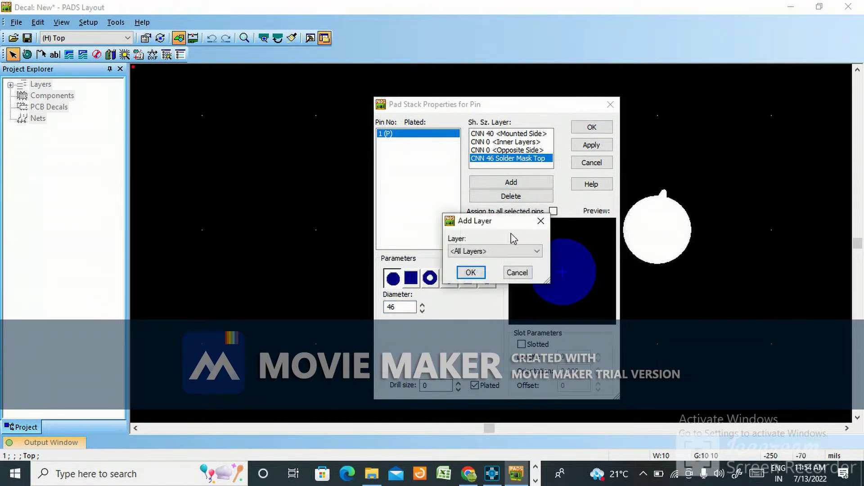
{"action": "left_click", "coordinate": [508, 250]}
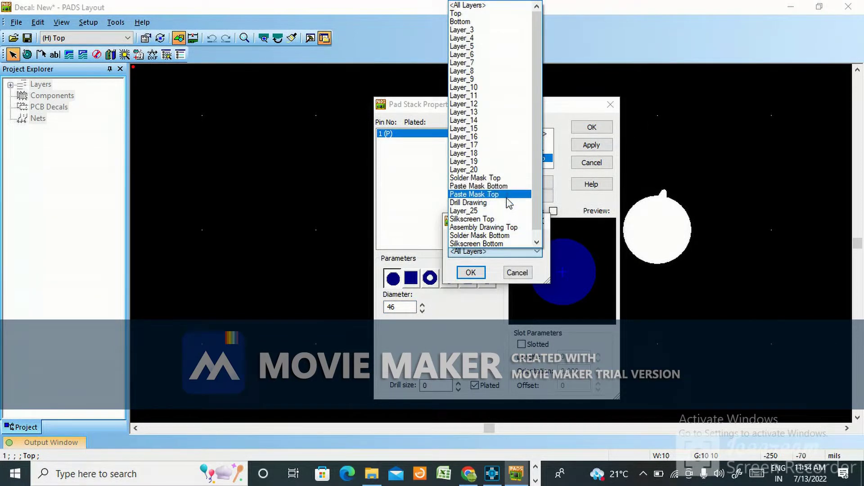
{"action": "left_click", "coordinate": [506, 197]}
{"action": "left_click", "coordinate": [470, 273]}
{"action": "left_click_drag", "start_coordinate": [399, 308], "coordinate": [388, 306]}
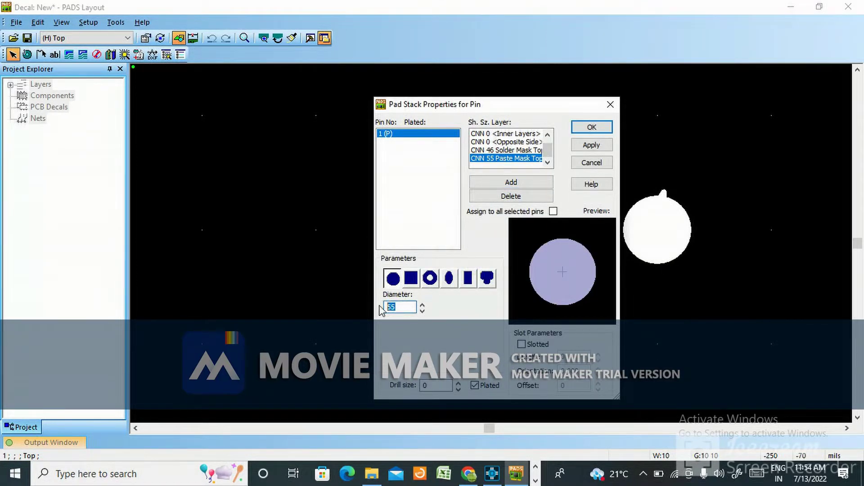
{"action": "scroll", "coordinate": [517, 148], "scroll_direction": "up", "scroll_amount": 1}
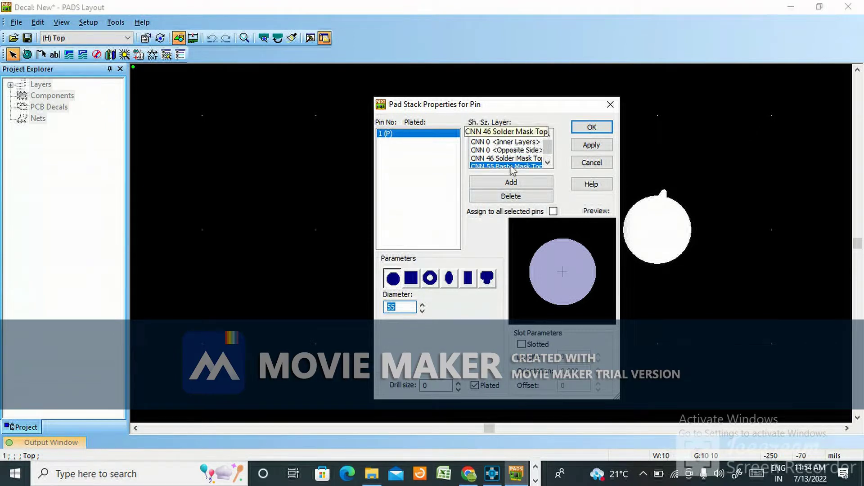
{"action": "type", "text": "40"}
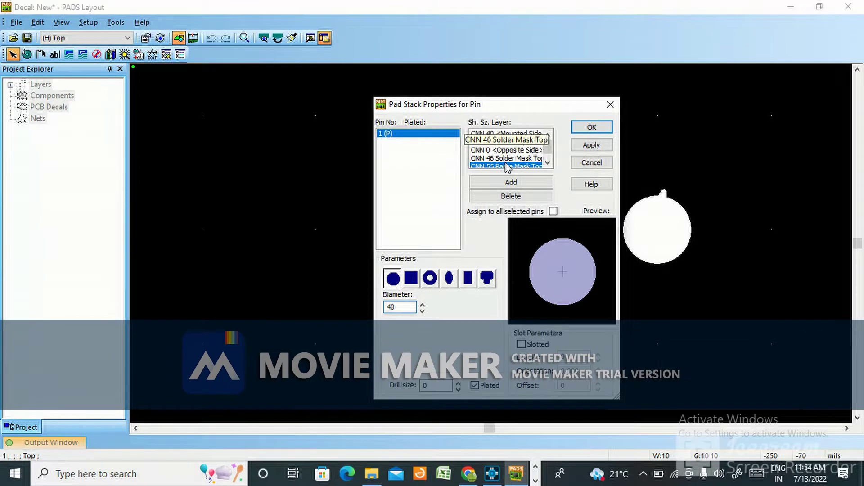
{"action": "left_click", "coordinate": [508, 167]}
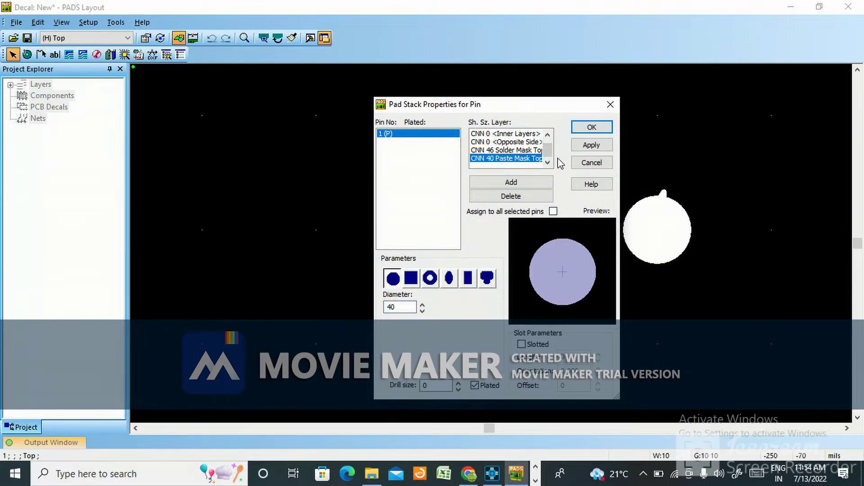
- Review the Solder Mask Top entry with its diameter at 46 and apply the pad stack to the pin
{"action": "mouse_move", "coordinate": [550, 158]}
{"action": "left_mouse_down"}
{"action": "mouse_move", "coordinate": [546, 142]}
{"action": "mouse_move", "coordinate": [553, 166]}
{"action": "left_mouse_up"}
{"action": "left_click_drag", "start_coordinate": [550, 154], "coordinate": [549, 143]}
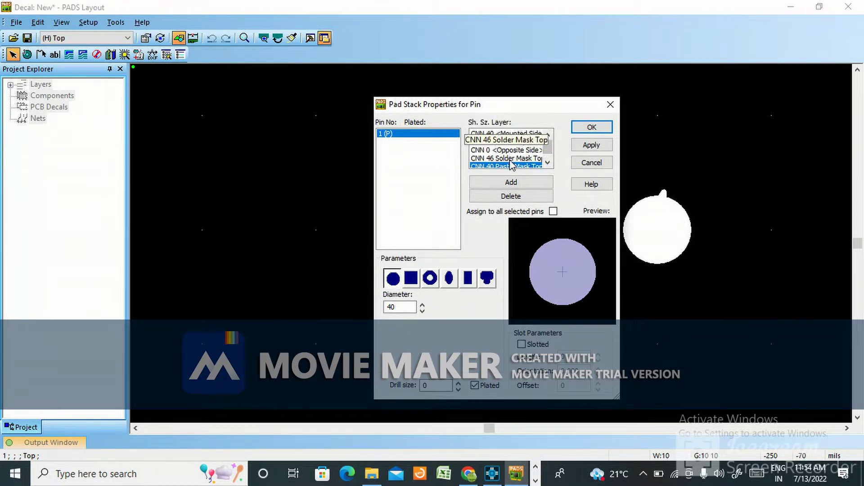
{"action": "left_click", "coordinate": [511, 159]}
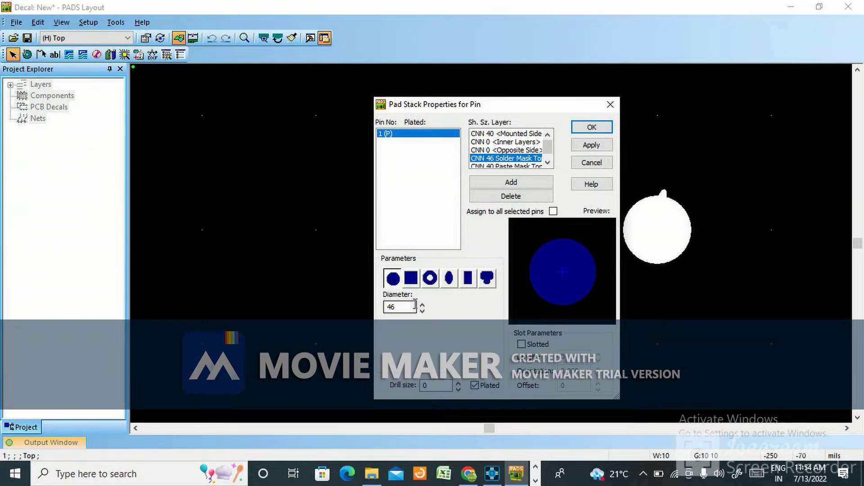
{"action": "double_click", "coordinate": [397, 309]}
{"action": "type", "text": "45"}
{"action": "mouse_move", "coordinate": [550, 150]}
{"action": "left_mouse_down"}
{"action": "mouse_move", "coordinate": [550, 159]}
{"action": "mouse_move", "coordinate": [549, 148]}
{"action": "left_mouse_up"}
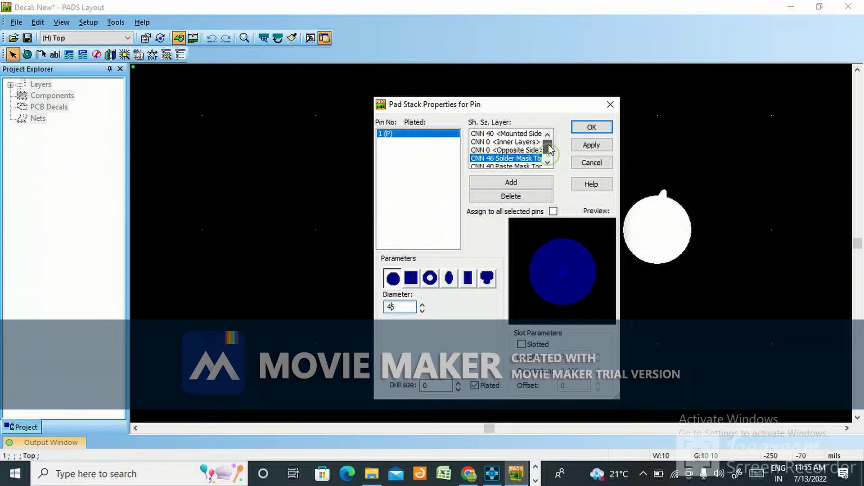
{"action": "left_click", "coordinate": [591, 145]}
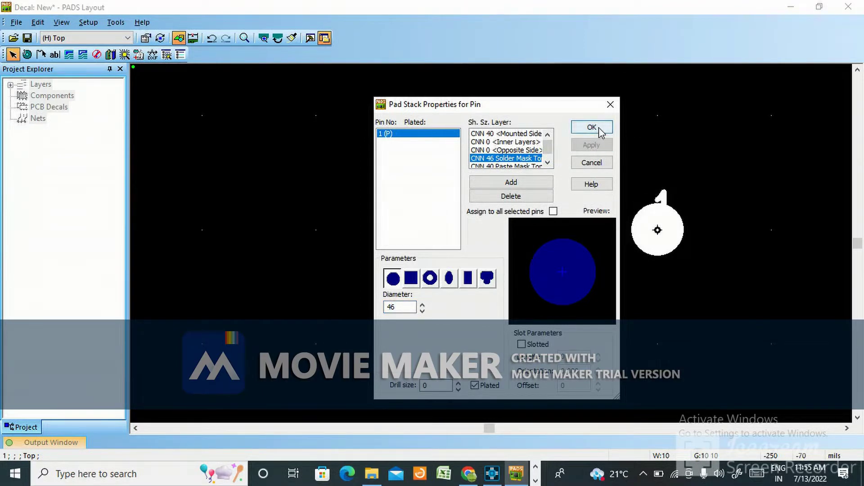
{"action": "left_click", "coordinate": [599, 128]}
- Check the coordinates and pin number of the pad in its terminal properties
{"action": "scroll", "coordinate": [581, 235], "scroll_direction": "down", "scroll_amount": 1, "text": "ctrl"}
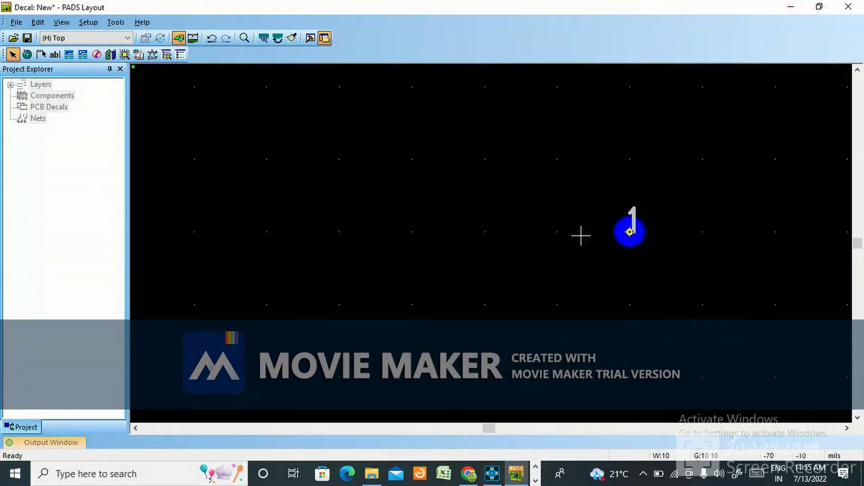
{"action": "scroll", "coordinate": [652, 237], "scroll_direction": "up", "scroll_amount": 3, "text": "ctrl"}
{"action": "left_click", "coordinate": [635, 258]}
{"action": "right_click", "coordinate": [634, 257]}
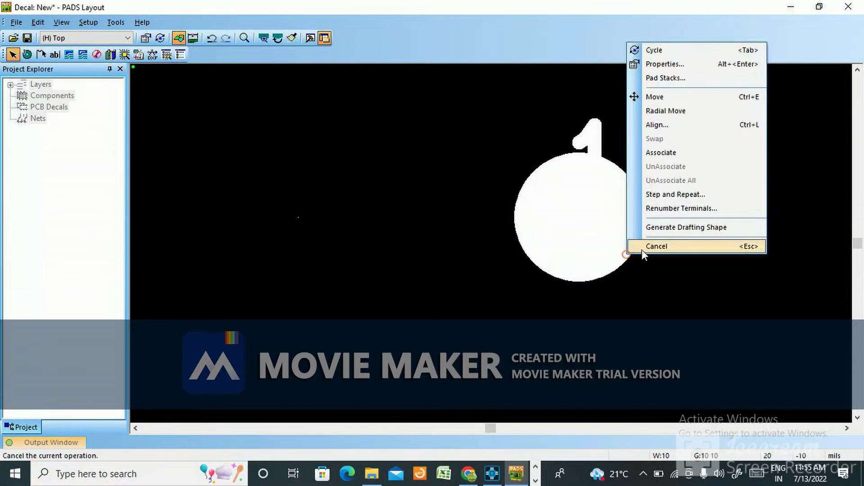
{"action": "left_click", "coordinate": [678, 62]}
{"action": "left_click", "coordinate": [538, 213]}
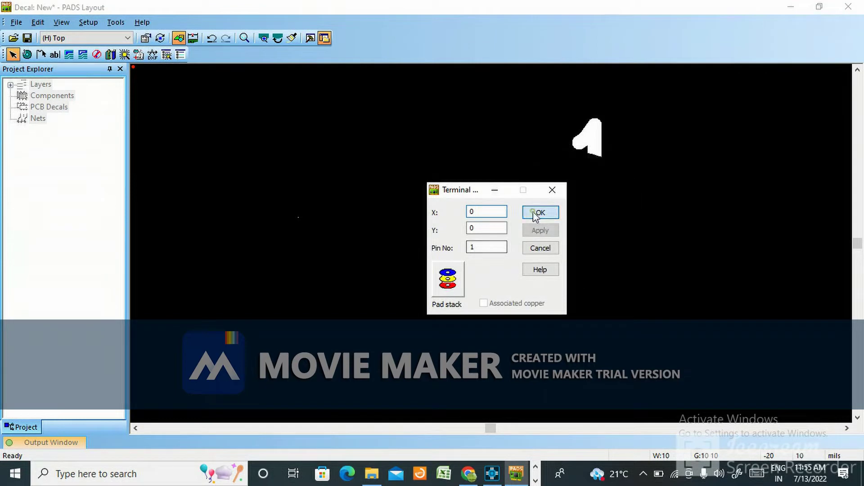
- Change the pad's pin number to A1 in its terminal properties
{"action": "scroll", "coordinate": [417, 263], "scroll_direction": "down", "scroll_amount": 2, "text": "ctrl"}
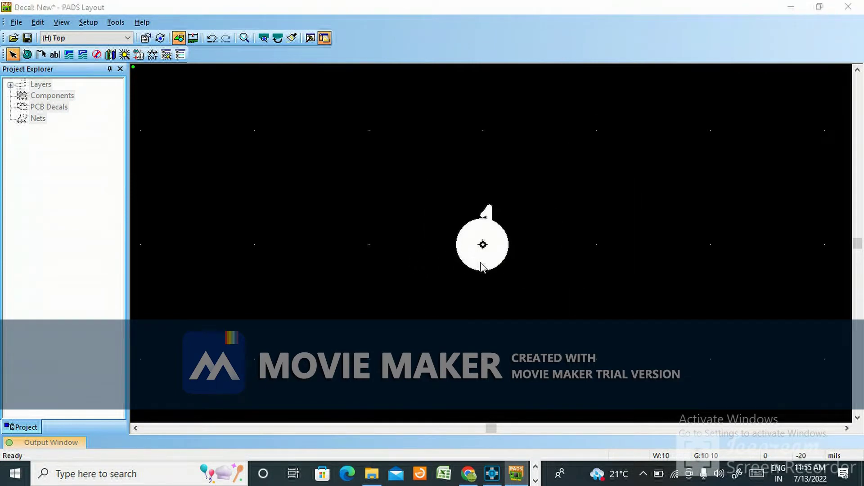
{"action": "key", "text": "alt+Tab"}
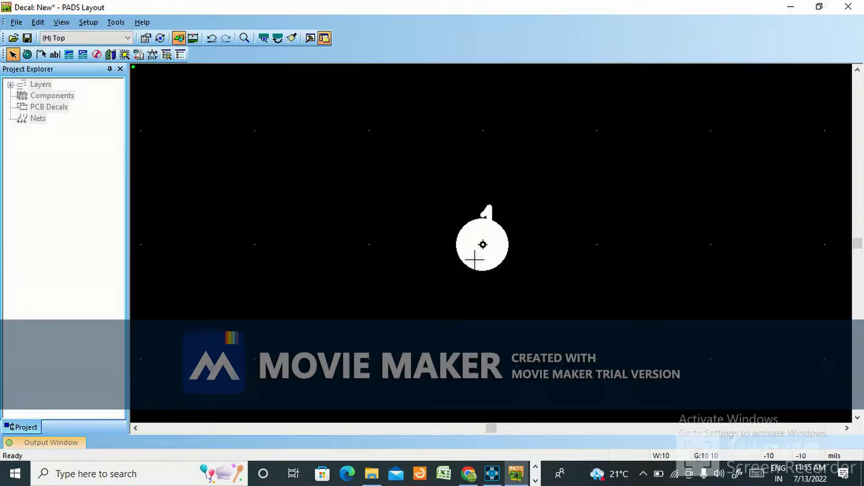
{"action": "right_click", "coordinate": [478, 247]}
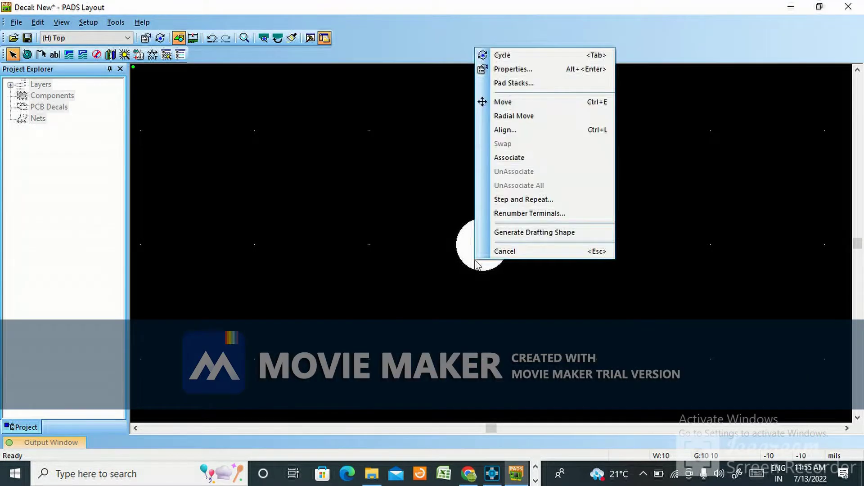
{"action": "left_click", "coordinate": [517, 69]}
{"action": "left_click_drag", "start_coordinate": [487, 248], "coordinate": [450, 245]}
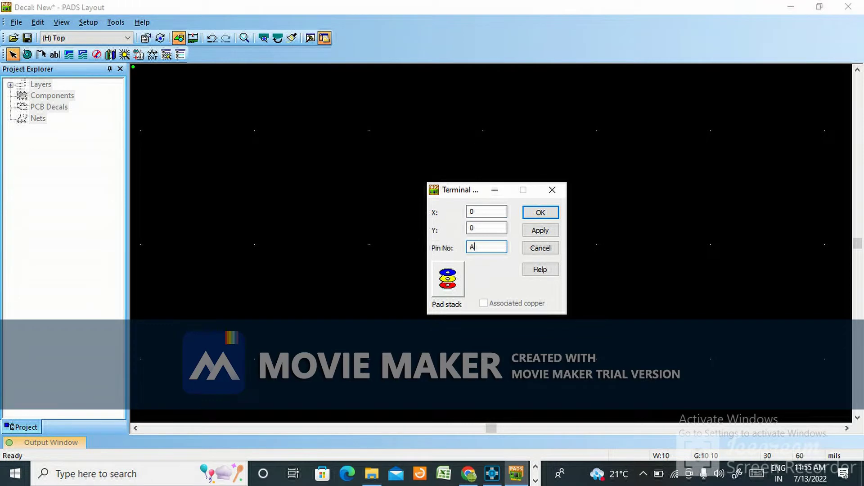
{"action": "left_click", "coordinate": [540, 212]}
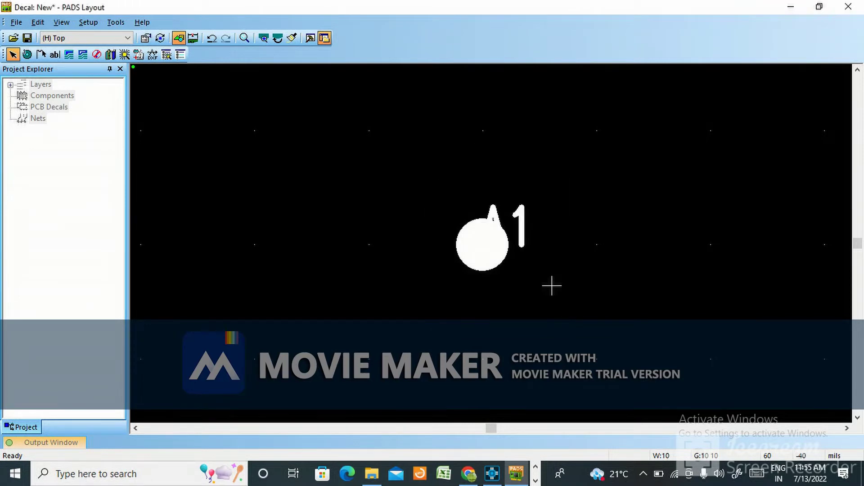
{"action": "key", "text": "alt+Tab"}
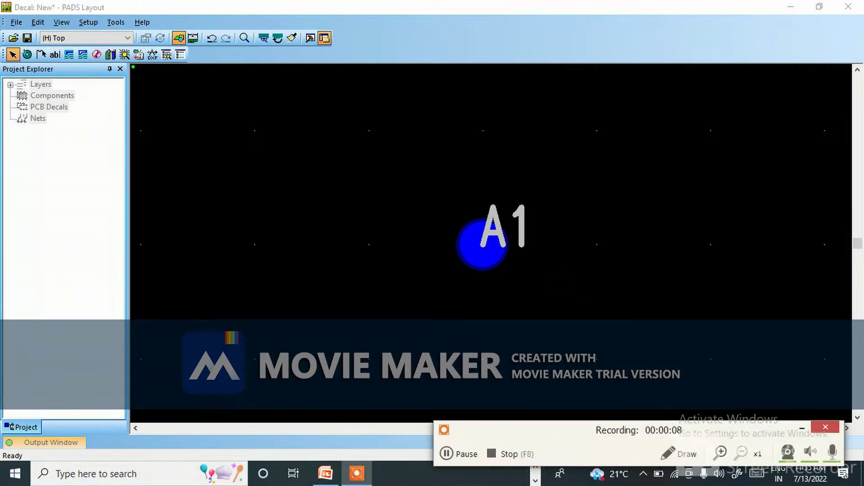
{"action": "left_click", "coordinate": [824, 427]}
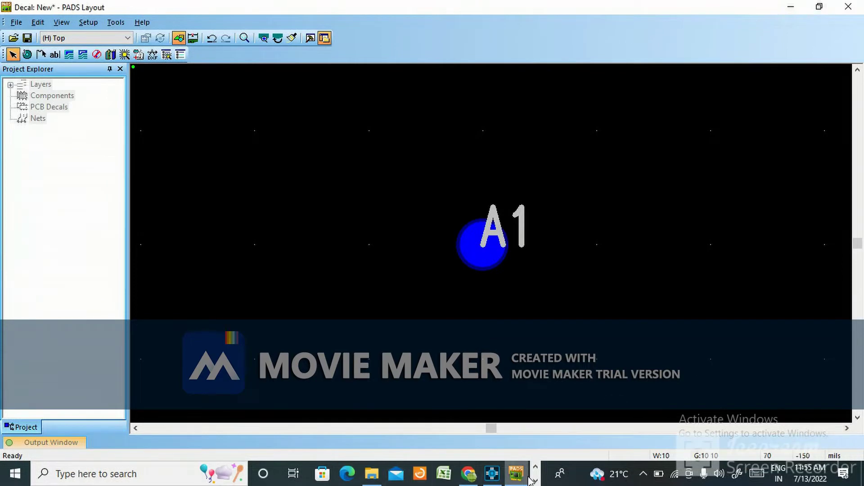
{"action": "key", "text": "alt+Tab"}
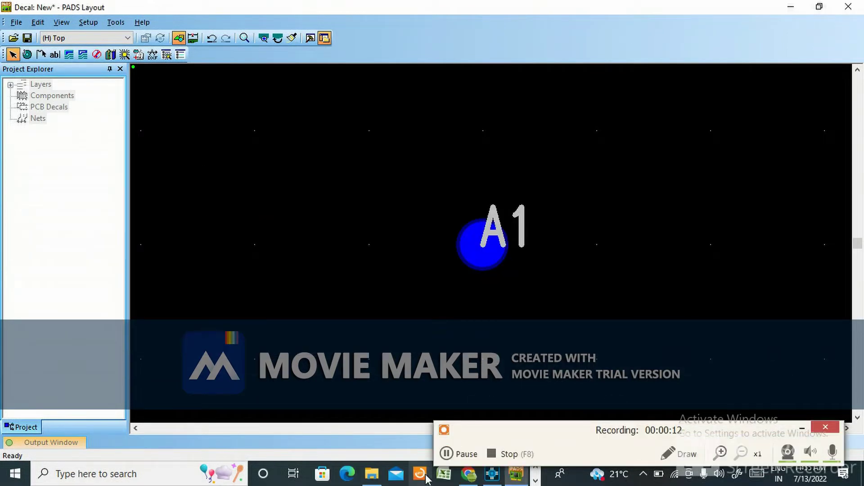
{"action": "left_click", "coordinate": [802, 428]}
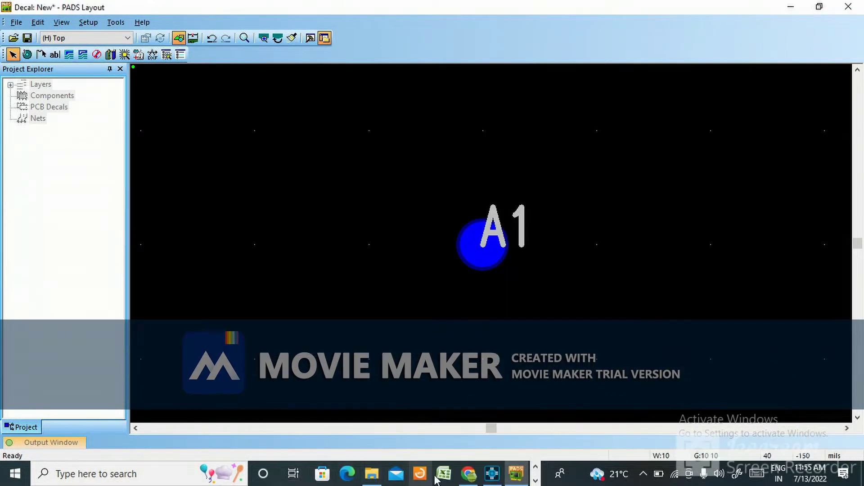
- Switch to Chrome and examine the ball diameter and pitch in the 15mm PBGA outline drawing of the datasheet
{"action": "left_click", "coordinate": [469, 472]}
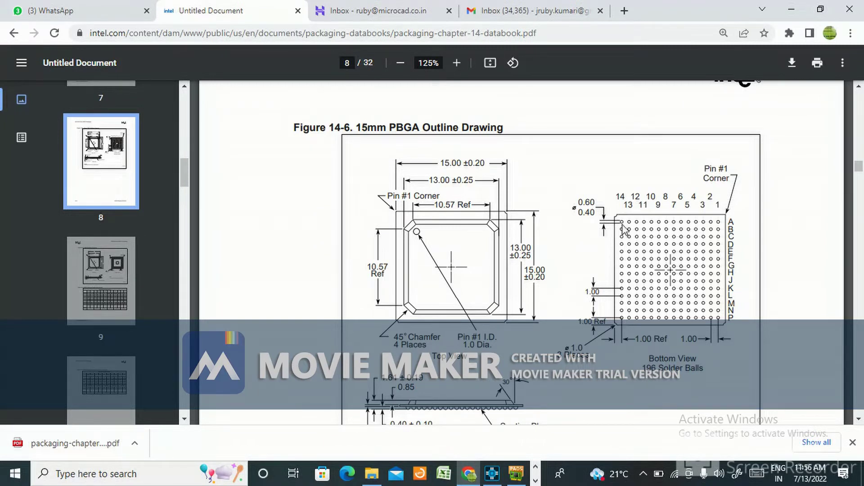
{"action": "key", "text": "alt+Tab"}
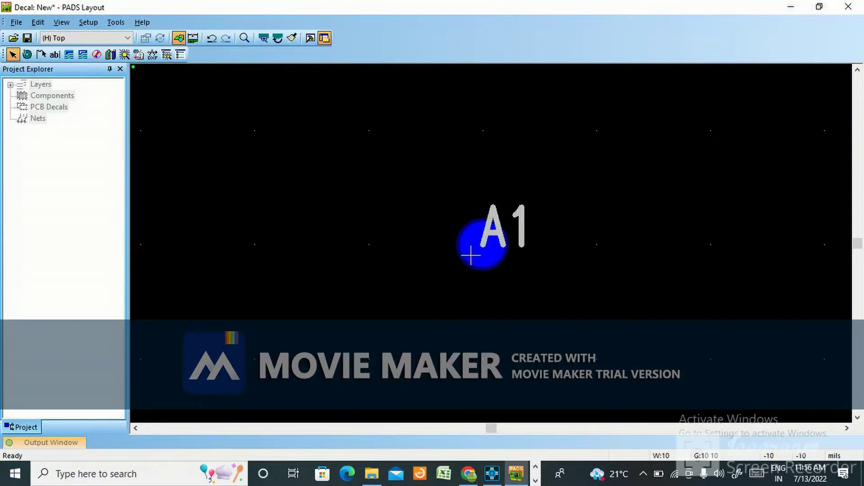
- Step and repeat pad A1 once to the right at a distance of 40, numbering the copy A2
{"action": "right_click", "coordinate": [479, 260]}
{"action": "left_click", "coordinate": [525, 195]}
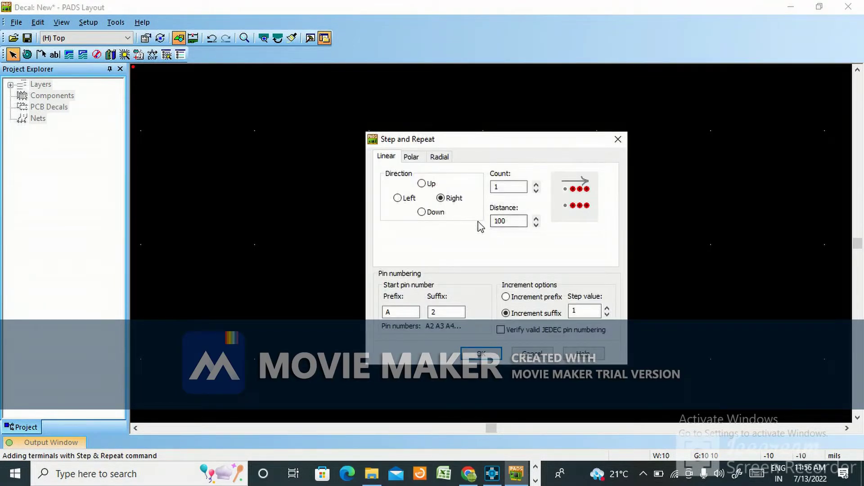
{"action": "left_click_drag", "start_coordinate": [510, 219], "coordinate": [497, 217]}
{"action": "type", "text": "40"}
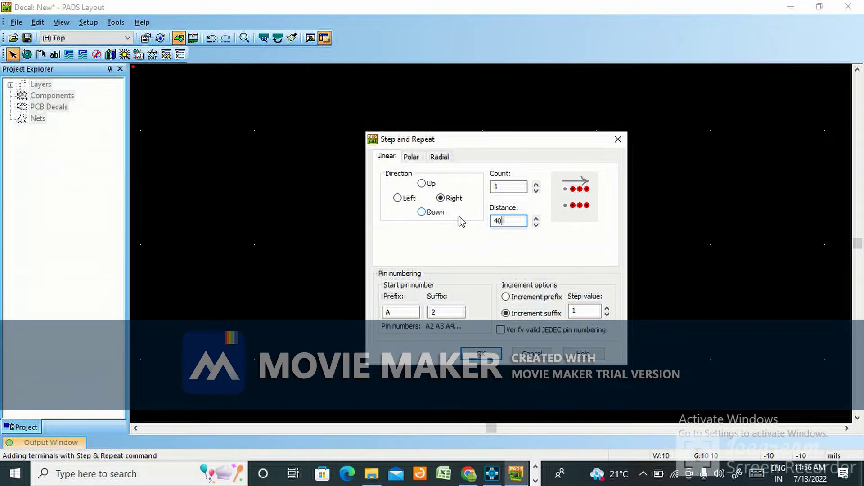
{"action": "key", "text": "alt+Tab"}
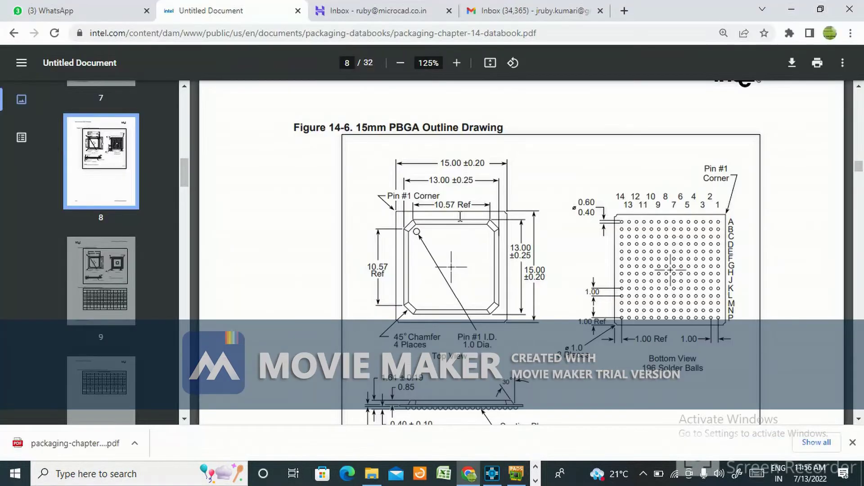
{"action": "key", "text": "alt+Tab"}
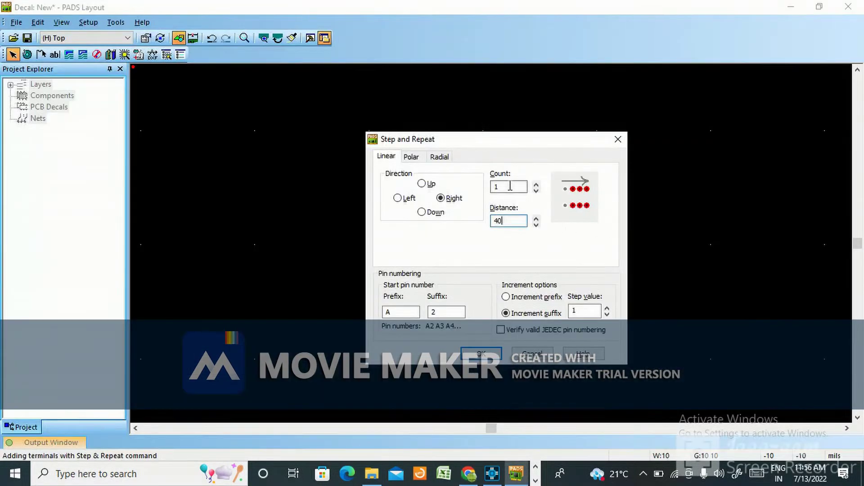
{"action": "left_click", "coordinate": [482, 354]}
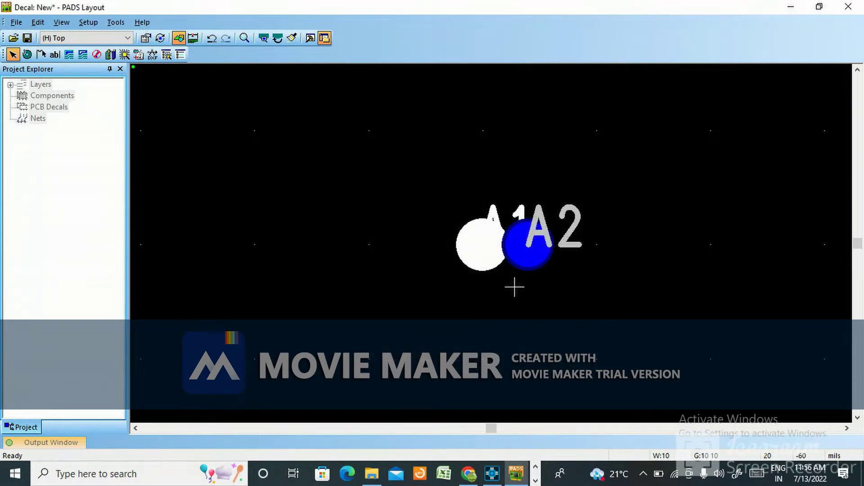
- Check the ball dimensions in the Chrome datasheet against the pad stack properties of pin A1 in PADS Layout
{"action": "key", "text": "alt+Tab"}
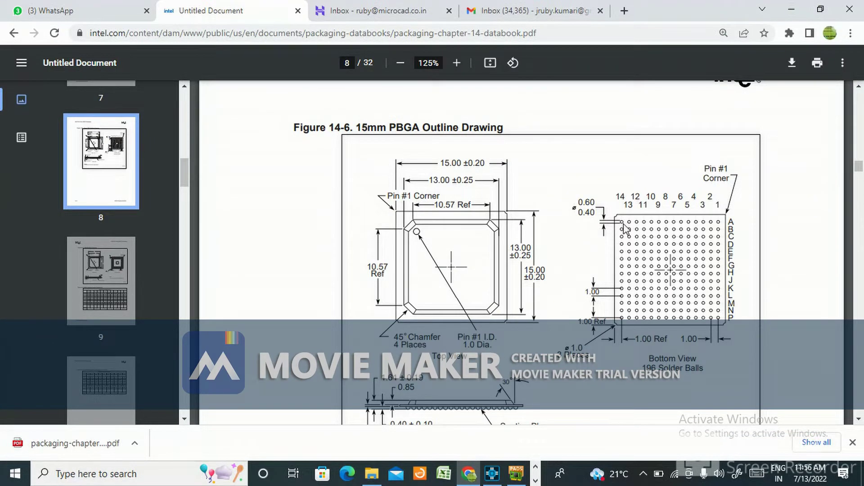
{"action": "left_click", "coordinate": [516, 478]}
{"action": "left_click", "coordinate": [485, 253]}
{"action": "right_click", "coordinate": [486, 252]}
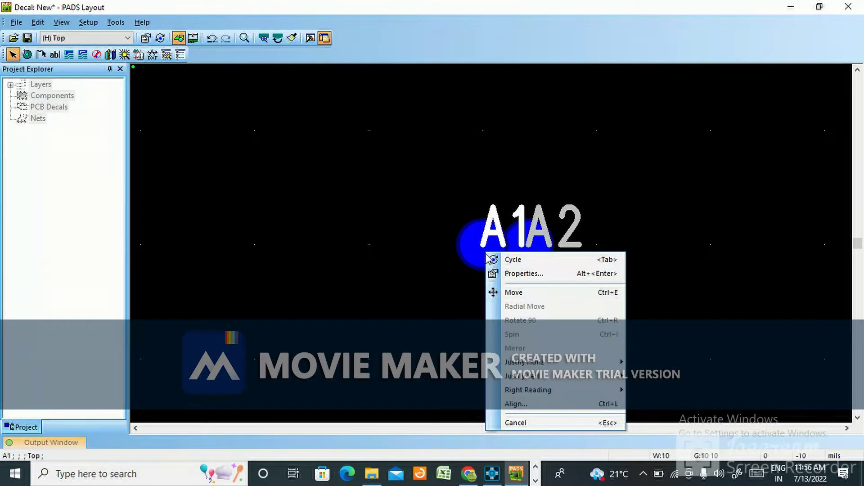
{"action": "key", "text": "Escape"}
{"action": "left_click", "coordinate": [471, 251]}
{"action": "right_click", "coordinate": [471, 252]}
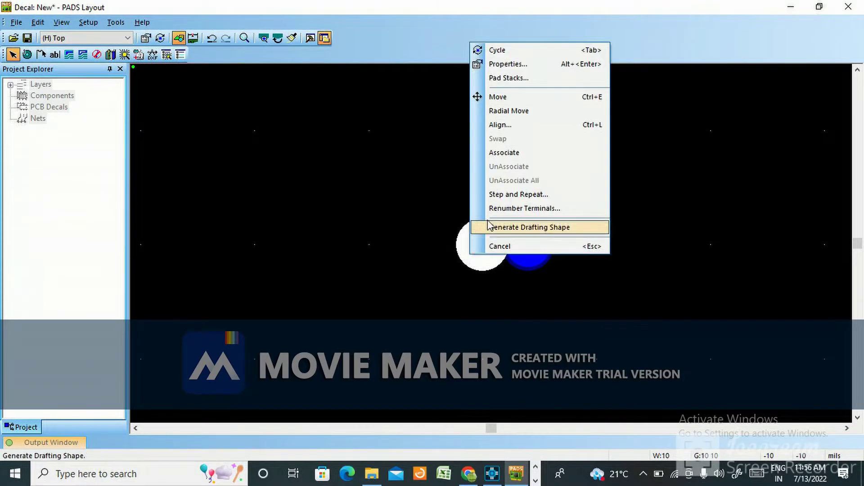
{"action": "left_click", "coordinate": [515, 79]}
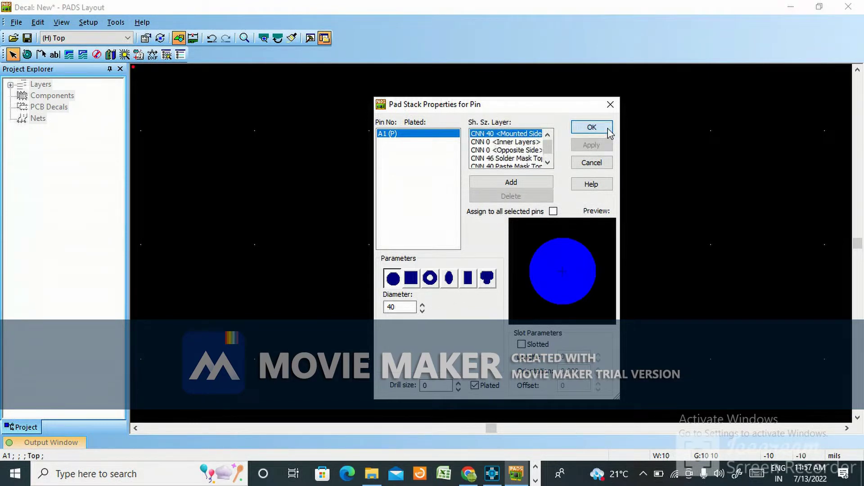
{"action": "left_click", "coordinate": [592, 127]}
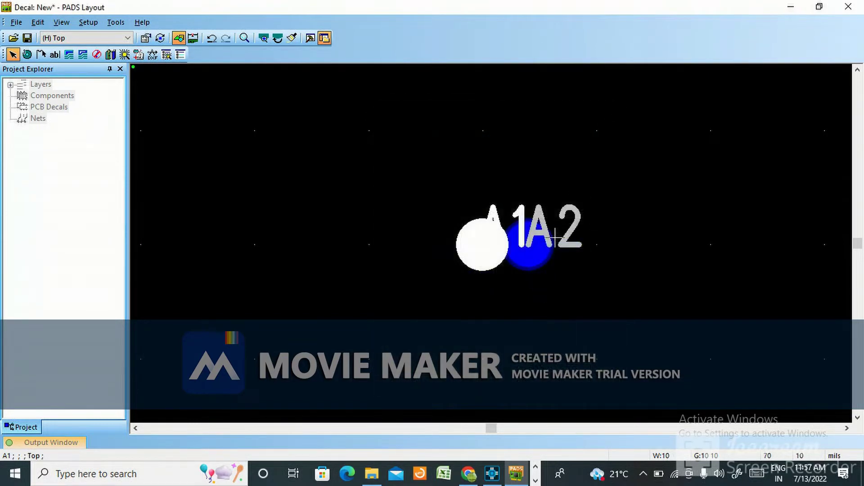
- Check the coordinates and pin number of pad A2 in its terminal properties
{"action": "left_click", "coordinate": [527, 269]}
{"action": "right_click", "coordinate": [527, 270]}
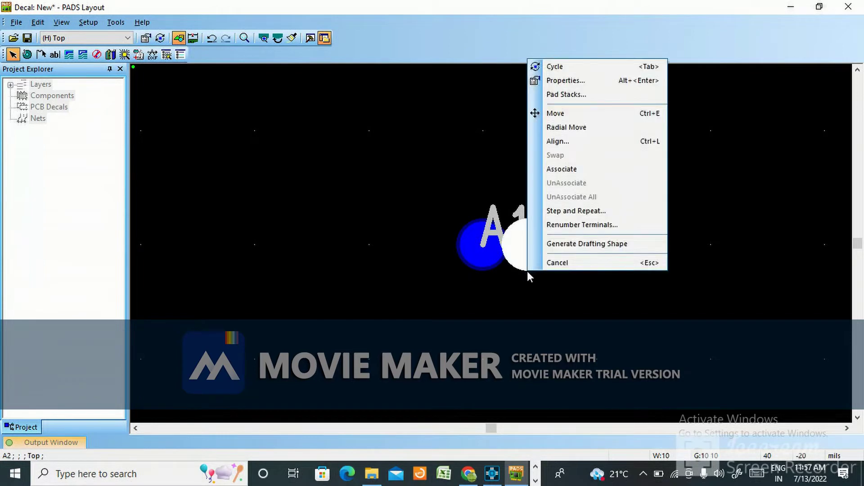
{"action": "left_click", "coordinate": [602, 81]}
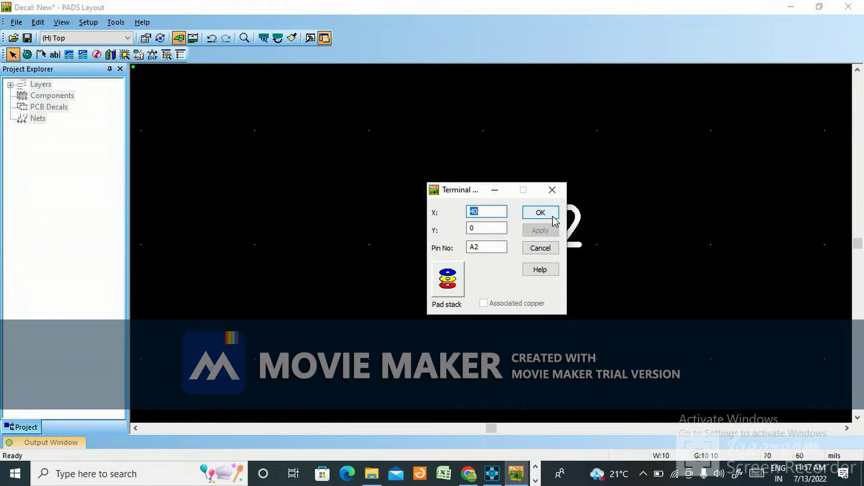
{"action": "left_click", "coordinate": [552, 190]}
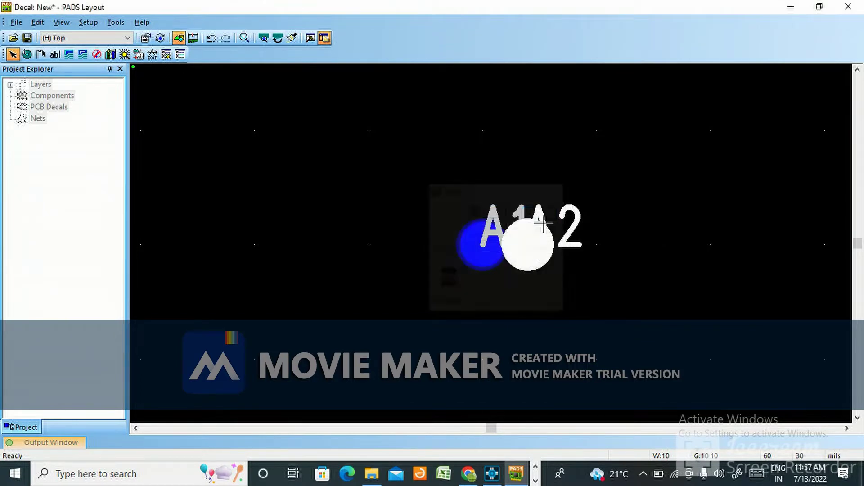
- In pin A1's pad stack, set the Mounted Side diameter to 20 and the Solder Mask Top diameter to 26
{"action": "right_click", "coordinate": [476, 255]}
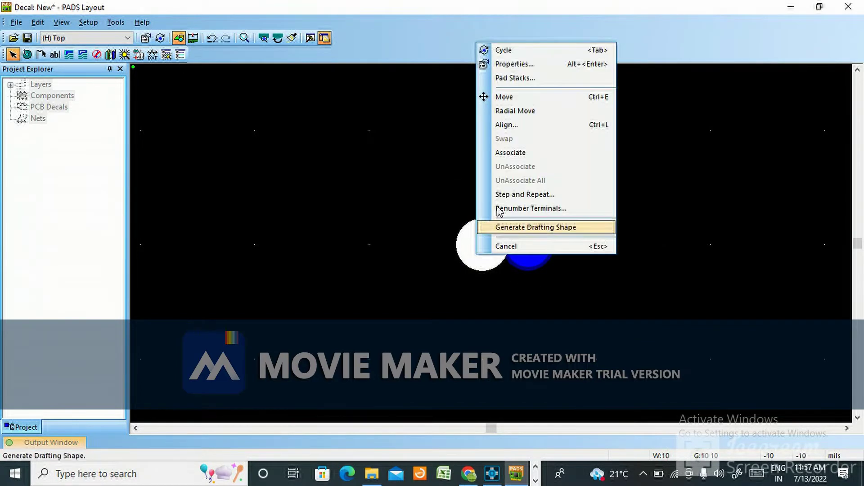
{"action": "left_click", "coordinate": [527, 78]}
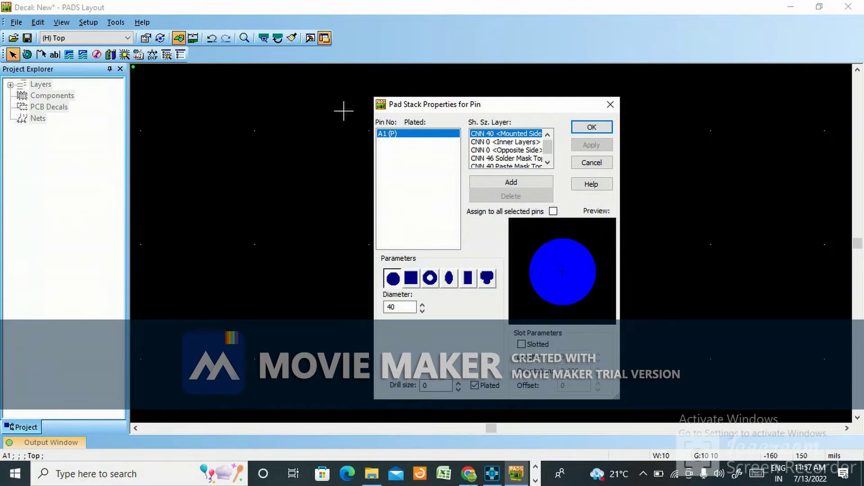
{"action": "left_click_drag", "start_coordinate": [403, 307], "coordinate": [380, 308]}
{"action": "type", "text": "20"}
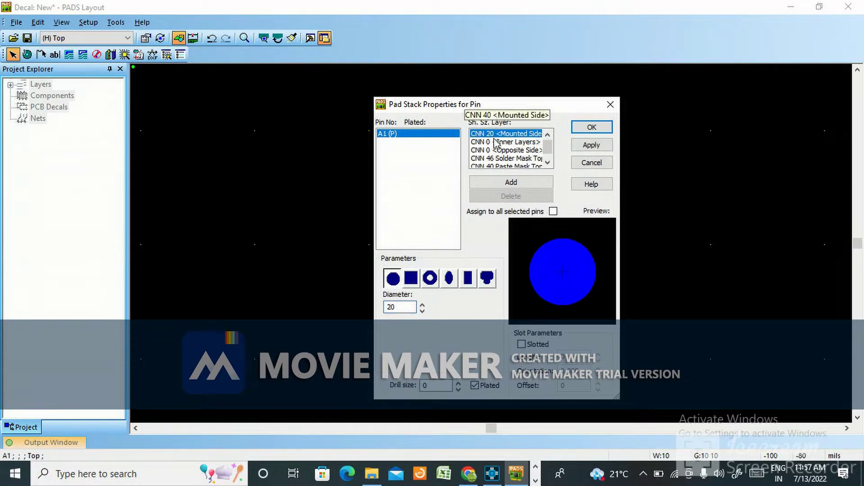
{"action": "left_click", "coordinate": [495, 158]}
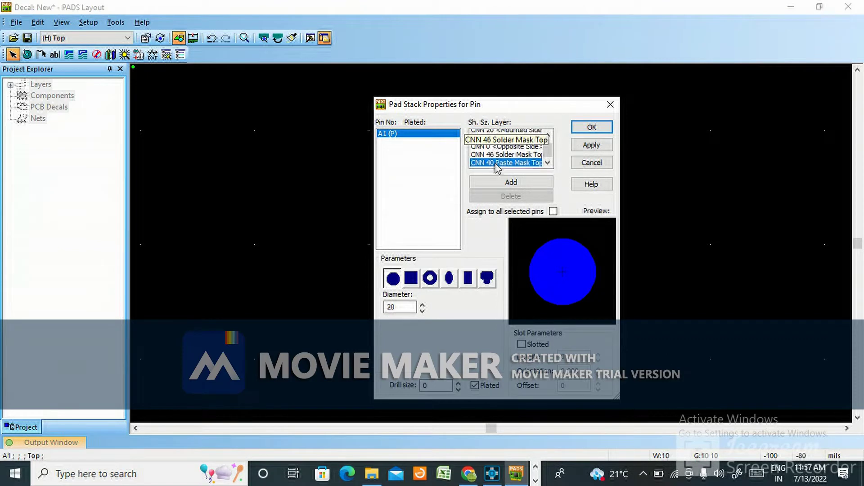
{"action": "double_click", "coordinate": [398, 307]}
{"action": "type", "text": "26"}
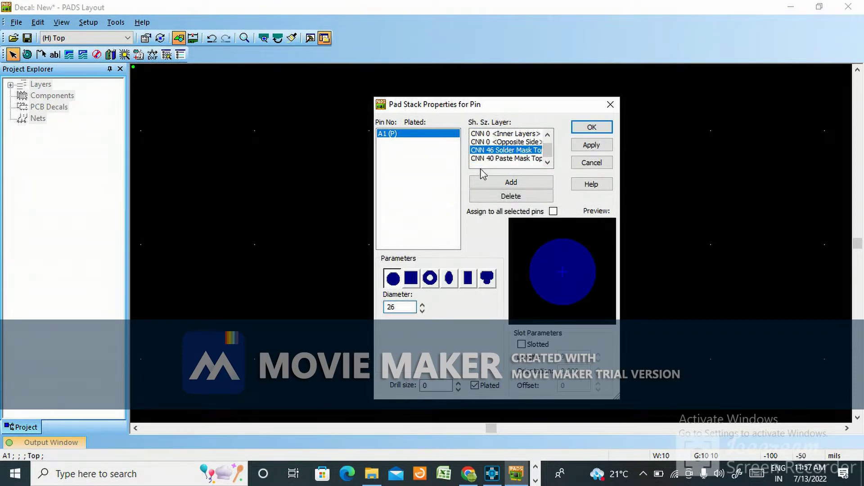
- Set the Paste Mask Top diameter to 18 and apply the resized pad stack to pin A1
{"action": "left_click", "coordinate": [495, 166]}
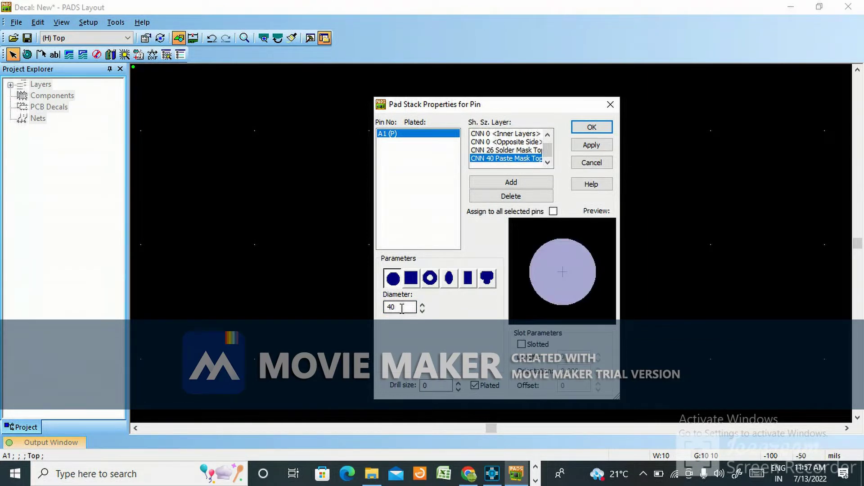
{"action": "left_click_drag", "start_coordinate": [402, 309], "coordinate": [389, 312]}
{"action": "type", "text": "10"}
{"action": "left_click", "coordinate": [591, 145]}
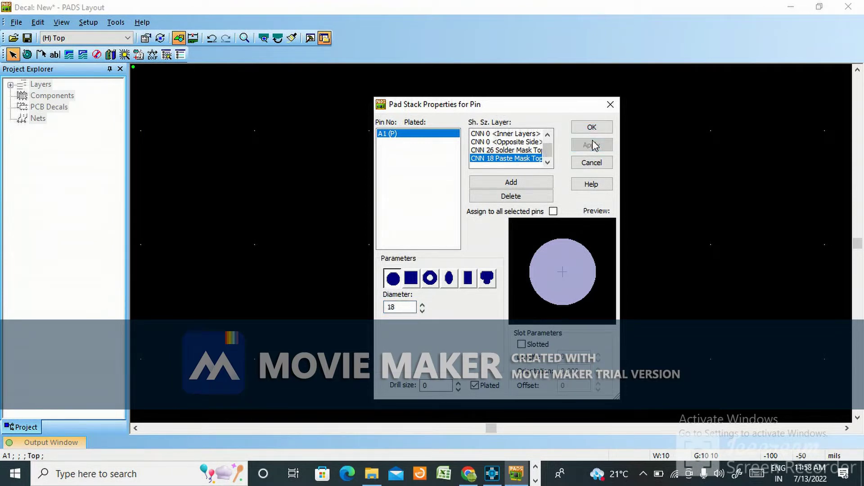
{"action": "left_click", "coordinate": [593, 127]}
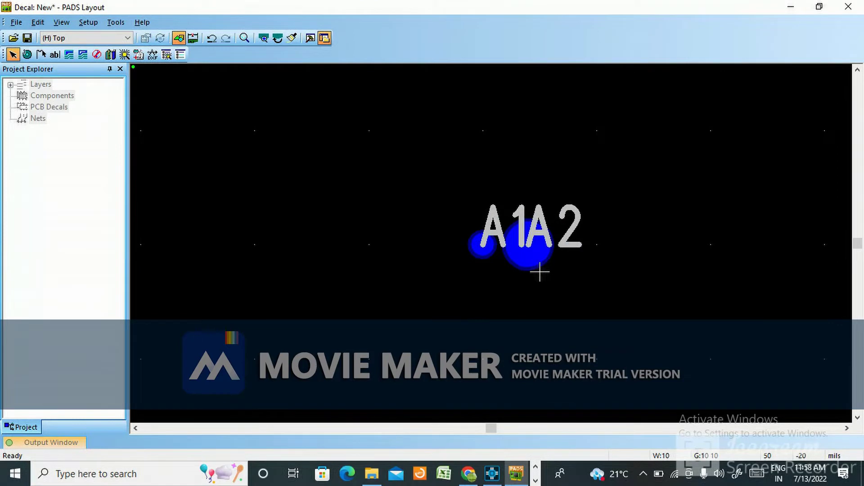
- Delete the oversized pad A2 beside pad A1
{"action": "left_click", "coordinate": [540, 272]}
{"action": "key", "text": "Delete"}
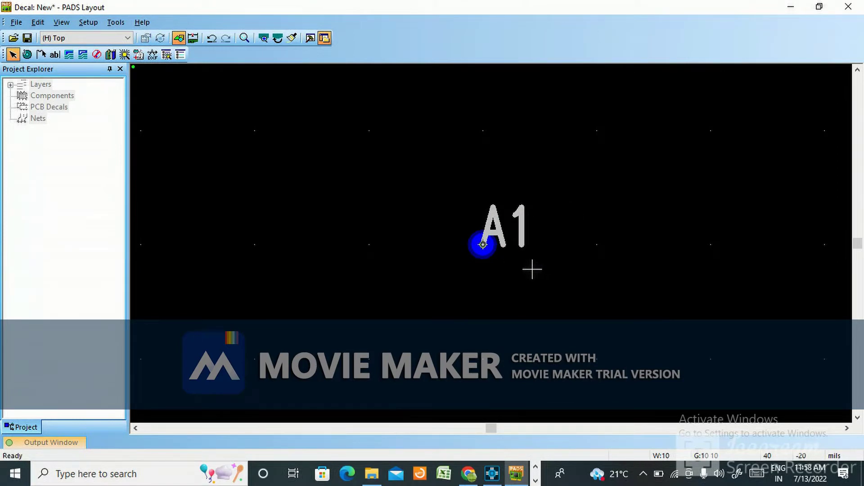
{"action": "right_click", "coordinate": [492, 263]}
{"action": "left_click", "coordinate": [481, 259]}
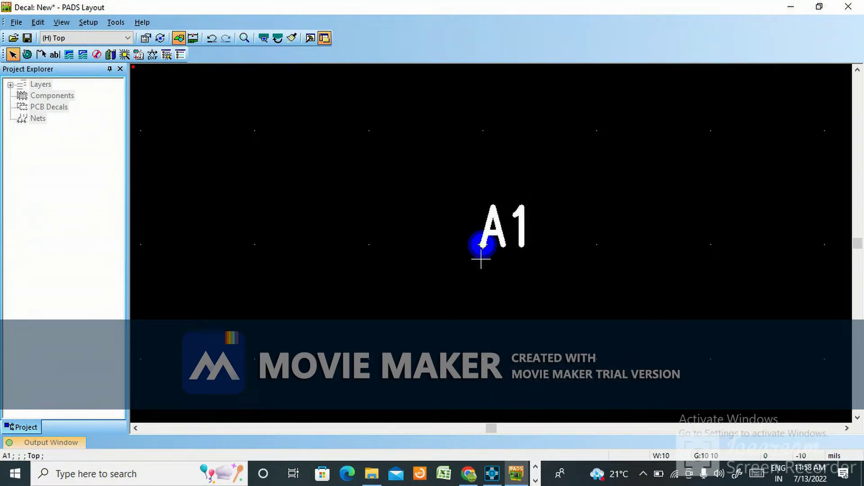
{"action": "double_click", "coordinate": [480, 258]}
{"action": "left_click", "coordinate": [548, 210]}
- Step and repeat the resized pad A1 to the right at a distance of 40 to create pins A2 through A14
{"action": "left_click", "coordinate": [472, 238]}
{"action": "right_click", "coordinate": [473, 238]}
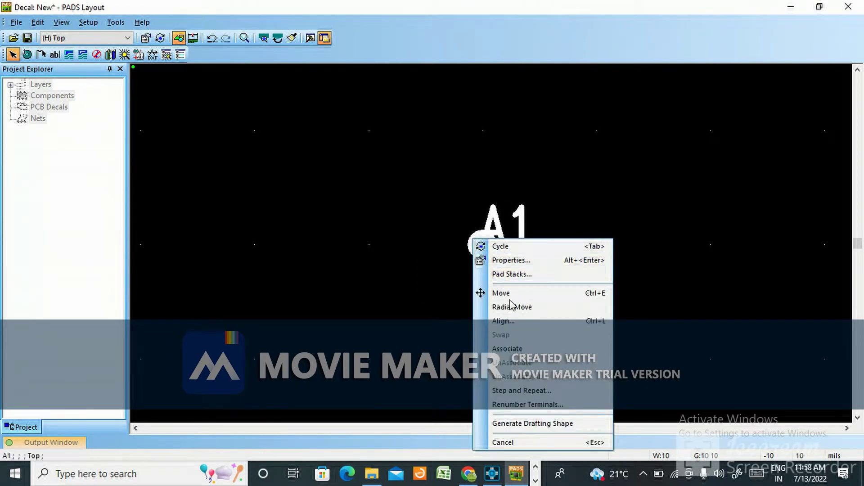
{"action": "left_click", "coordinate": [521, 388]}
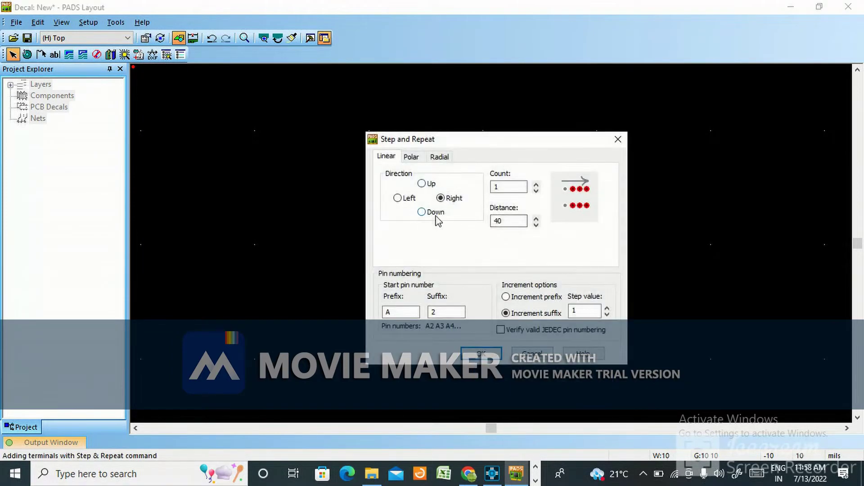
{"action": "double_click", "coordinate": [490, 188]}
{"action": "type", "text": "1"}
{"action": "left_click", "coordinate": [481, 354]}
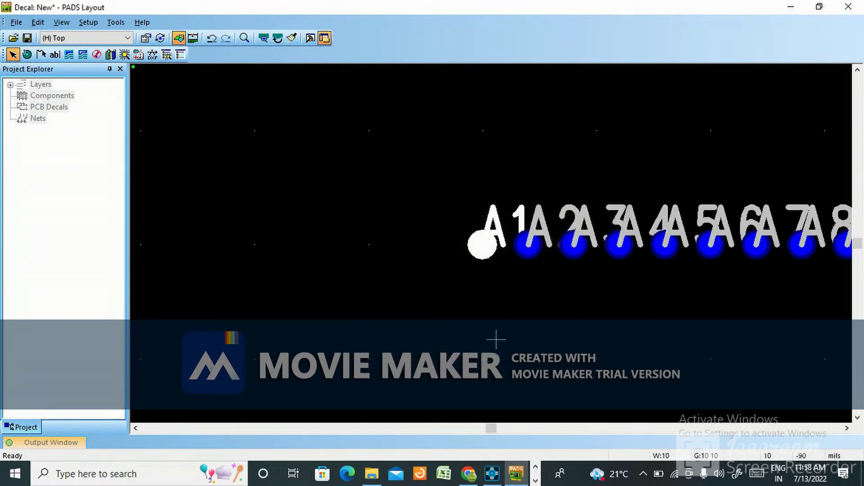
{"action": "scroll", "coordinate": [452, 301], "scroll_direction": "down", "scroll_amount": 4}
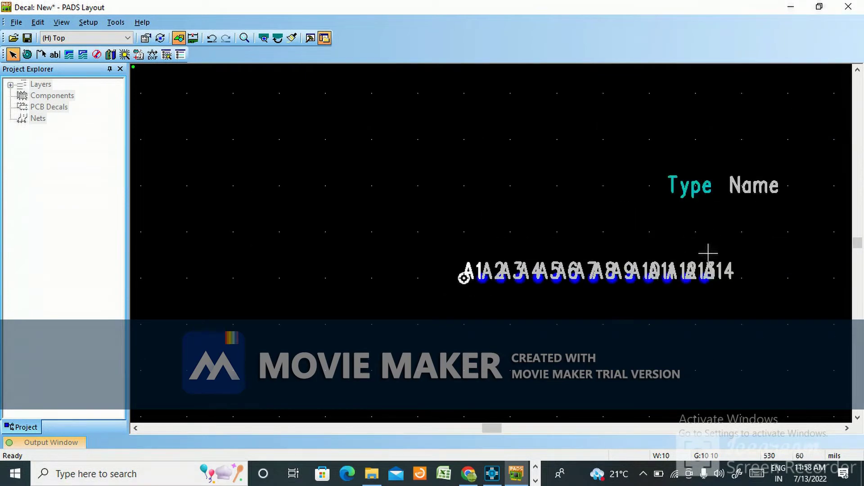
{"action": "scroll", "coordinate": [709, 276], "scroll_direction": "up", "scroll_amount": 2}
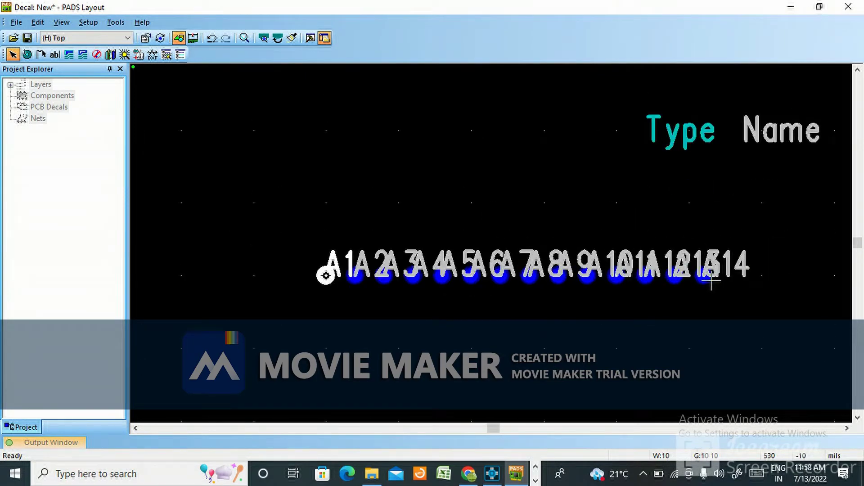
- Compare the row of pads with the ball grid in the PBGA outline drawing in Chrome
{"action": "left_click", "coordinate": [469, 475]}
{"action": "left_click", "coordinate": [319, 280]}
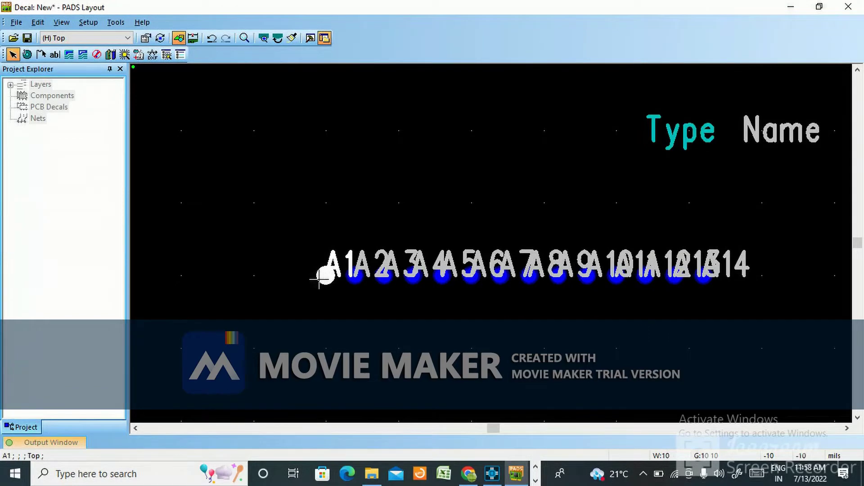
{"action": "key", "text": "alt+Tab"}
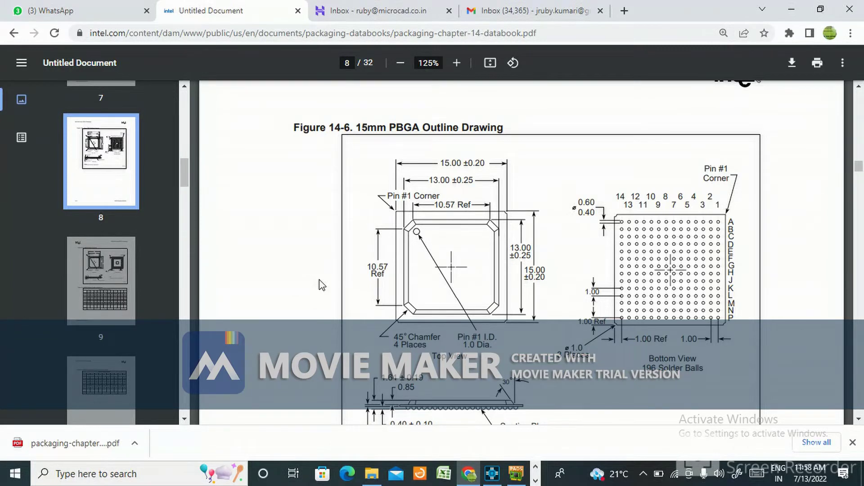
- Switch back to PADS Layout and step and repeat pad A1 downward with count 1 and distance 40, numbering the copy B1
{"action": "key", "text": "alt+Tab"}
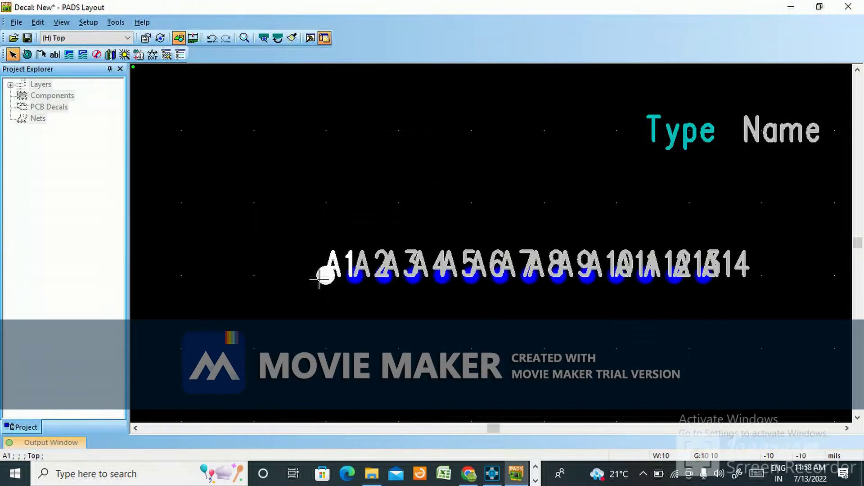
{"action": "right_click", "coordinate": [320, 277]}
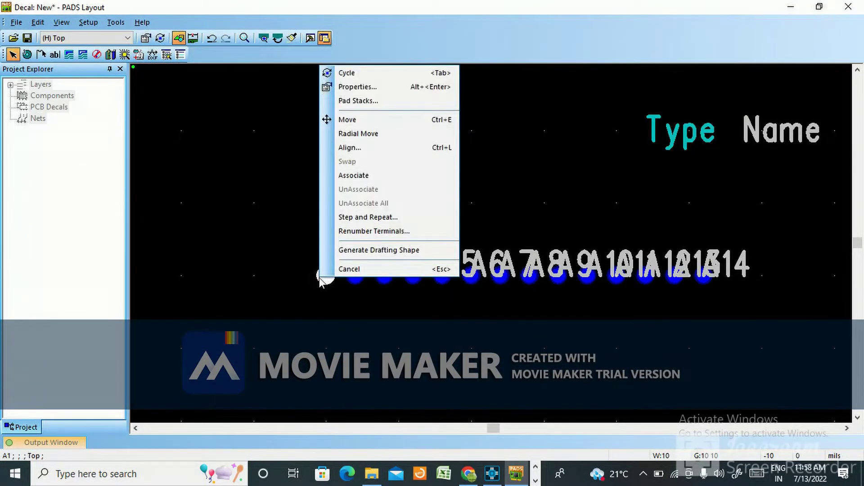
{"action": "left_click", "coordinate": [365, 218]}
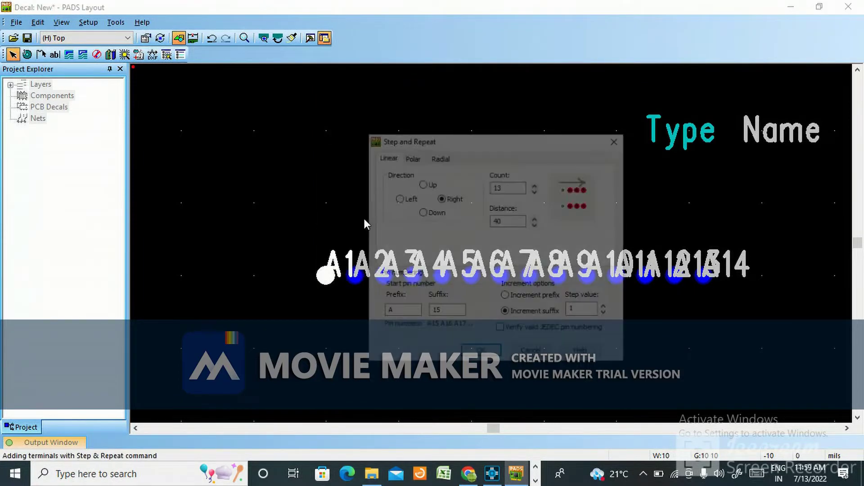
{"action": "left_click", "coordinate": [421, 212]}
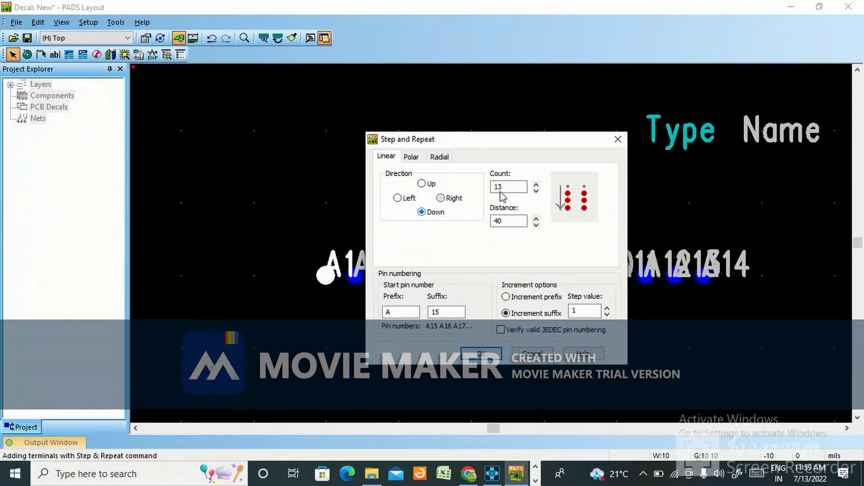
{"action": "left_click_drag", "start_coordinate": [517, 187], "coordinate": [478, 188]}
{"action": "type", "text": "1"}
{"action": "left_click_drag", "start_coordinate": [412, 312], "coordinate": [373, 309]}
{"action": "type", "text": "B"}
{"action": "left_click_drag", "start_coordinate": [455, 312], "coordinate": [430, 312]}
{"action": "type", "text": "1"}
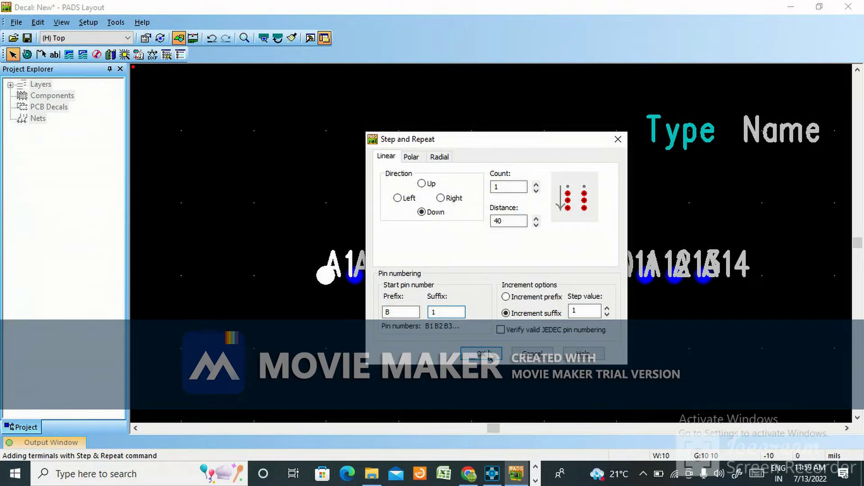
{"action": "left_click", "coordinate": [481, 354]}
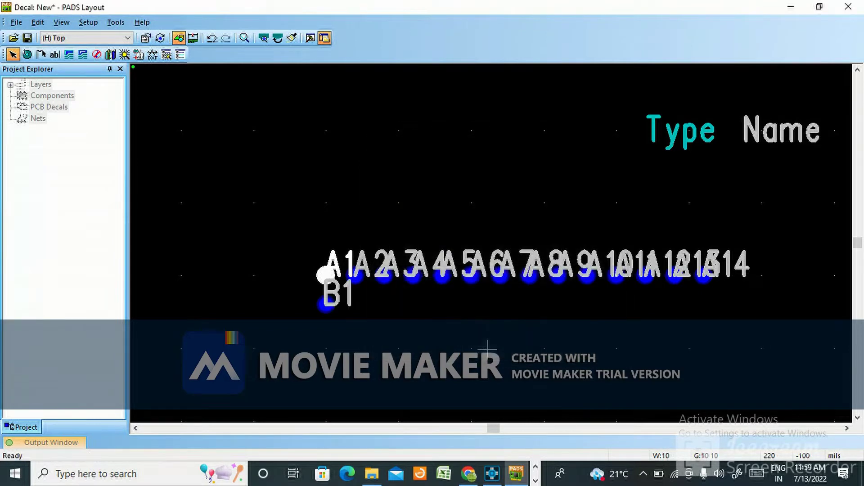
- Step and repeat pad B1 downward once at a distance of 40, numbering the new pad C1
{"action": "left_click", "coordinate": [323, 310]}
{"action": "left_click", "coordinate": [321, 317]}
{"action": "left_click", "coordinate": [324, 303]}
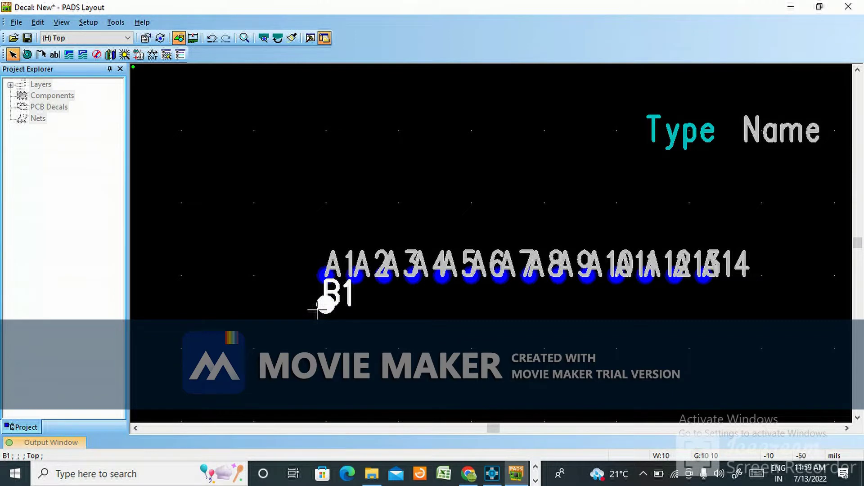
{"action": "right_click", "coordinate": [323, 305]}
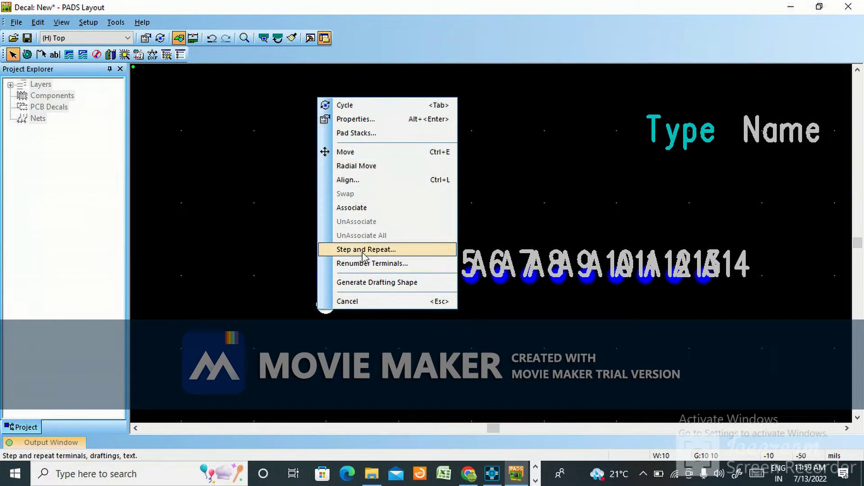
{"action": "left_click", "coordinate": [364, 250]}
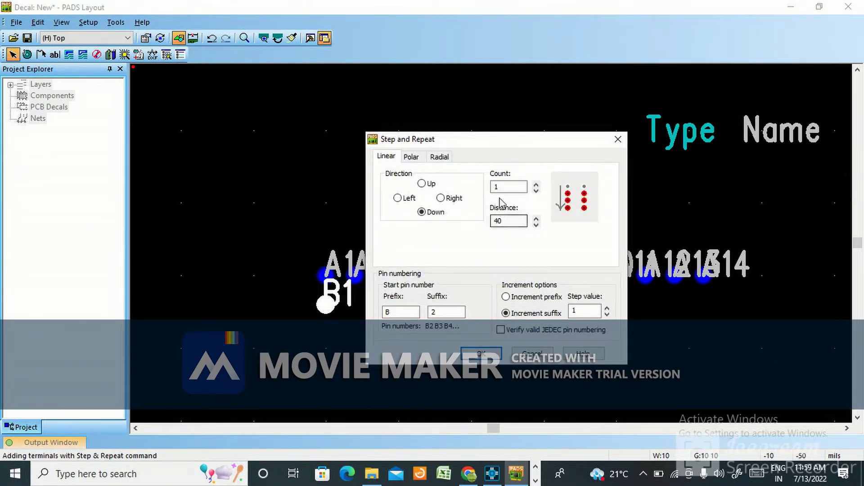
{"action": "double_click", "coordinate": [387, 312]}
{"action": "type", "text": "C"}
{"action": "double_click", "coordinate": [433, 311]}
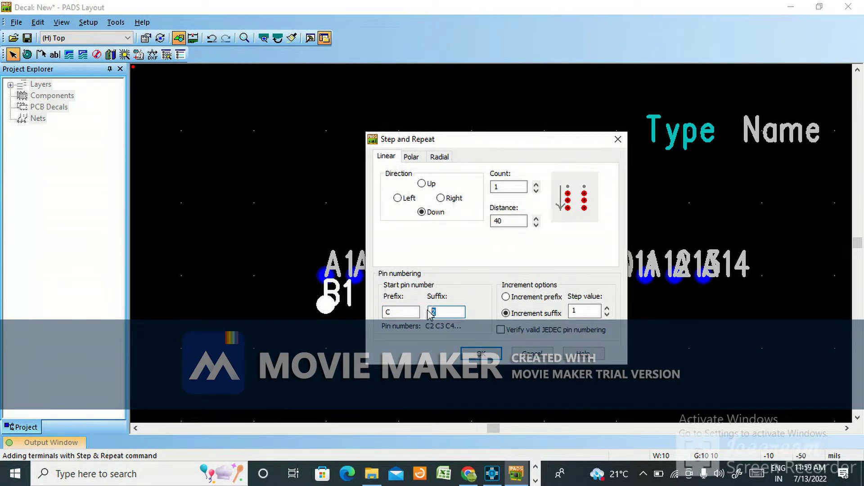
{"action": "left_click", "coordinate": [480, 353]}
- Step and repeat pad C1 downward once at distance 40 as pin D1, and check the row letters in the PBGA drawing in Chrome
{"action": "right_click", "coordinate": [320, 337]}
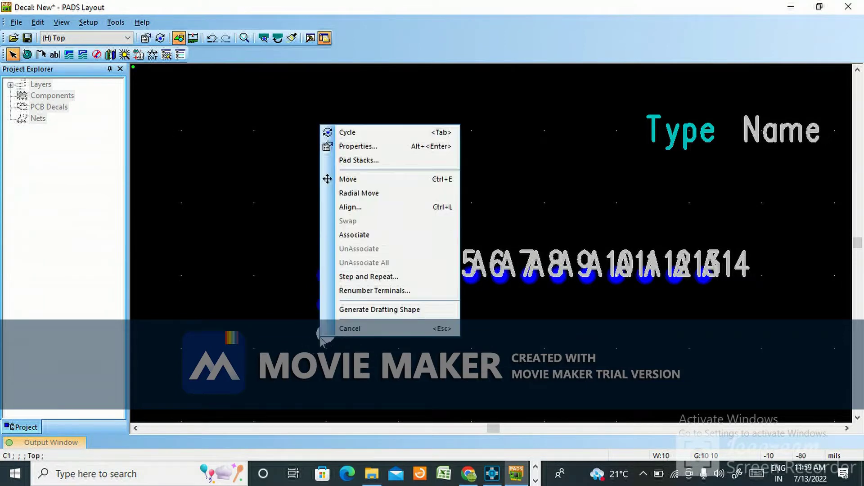
{"action": "left_click", "coordinate": [373, 277]}
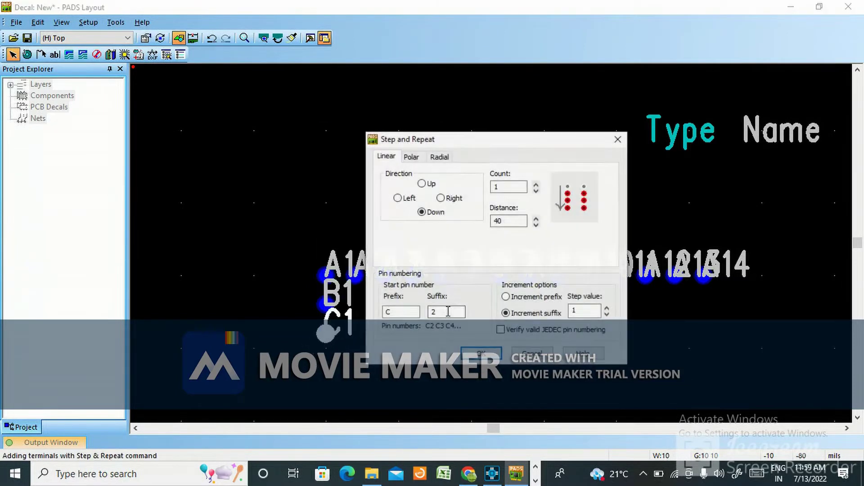
{"action": "left_click", "coordinate": [390, 313]}
{"action": "double_click", "coordinate": [389, 312]}
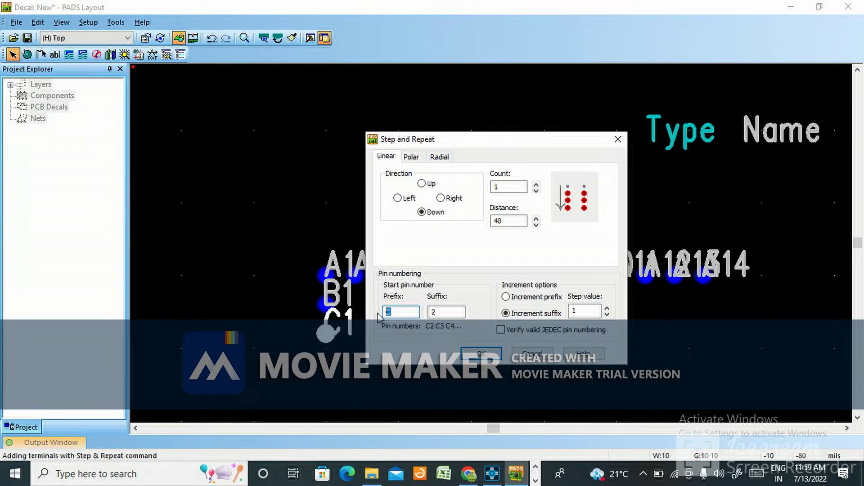
{"action": "type", "text": "D"}
{"action": "double_click", "coordinate": [434, 312]}
{"action": "type", "text": "1"}
{"action": "left_click", "coordinate": [480, 354]}
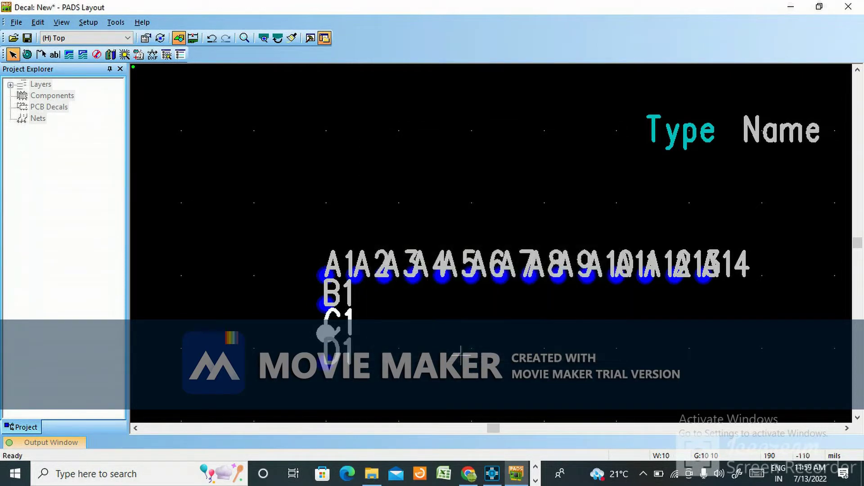
{"action": "key", "text": "alt+Tab"}
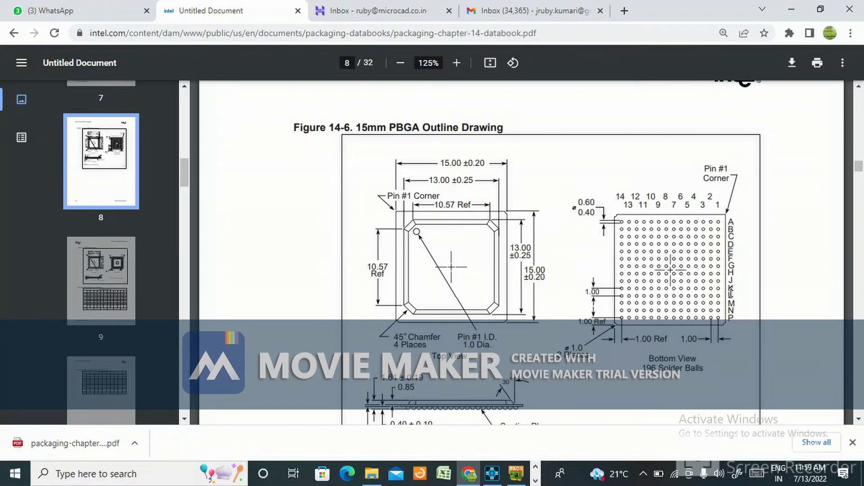
{"action": "key", "text": "alt+Tab"}
{"action": "left_click", "coordinate": [327, 368]}
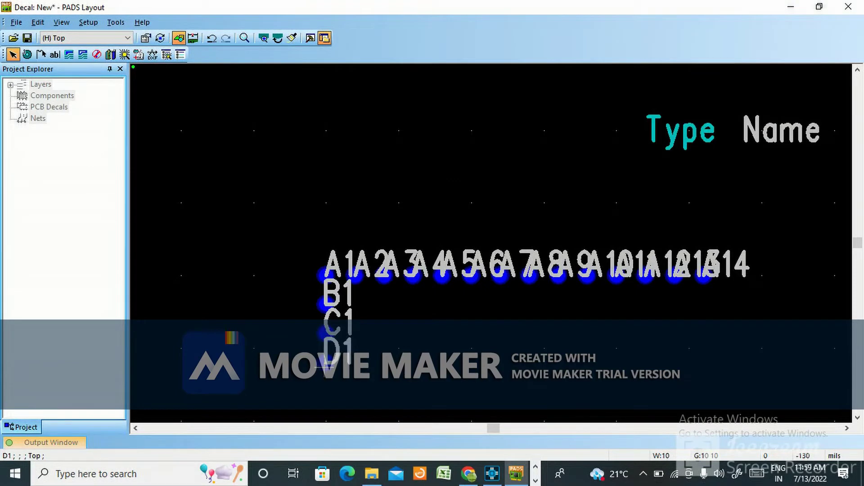
{"action": "scroll", "coordinate": [333, 351], "scroll_direction": "down", "scroll_amount": 1}
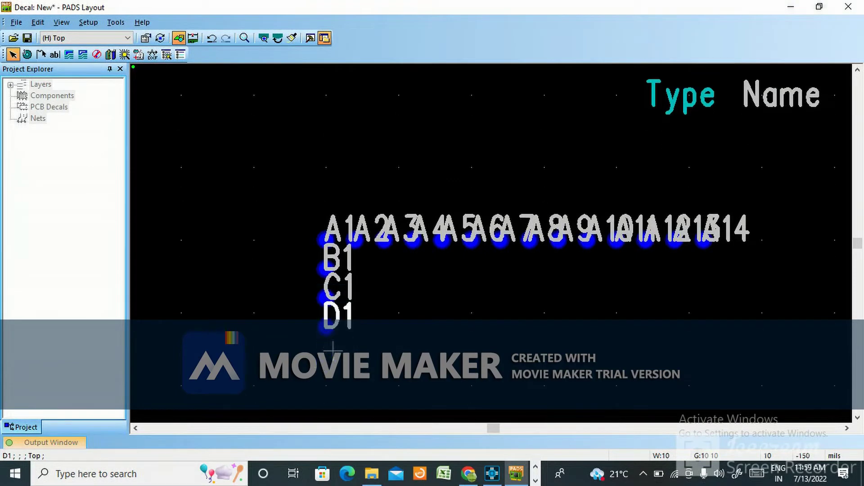
{"action": "double_click", "coordinate": [321, 330]}
{"action": "right_click", "coordinate": [322, 331]}
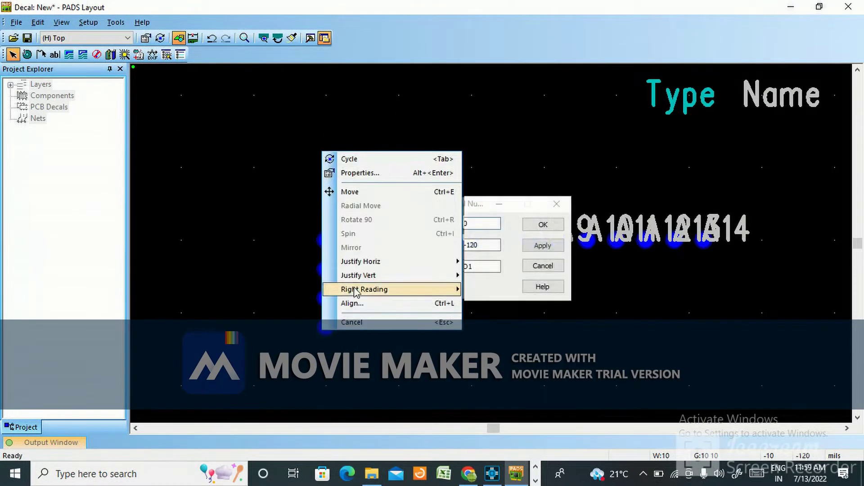
{"action": "left_click", "coordinate": [190, 227]}
{"action": "right_click", "coordinate": [249, 183]}
{"action": "left_click", "coordinate": [369, 192]}
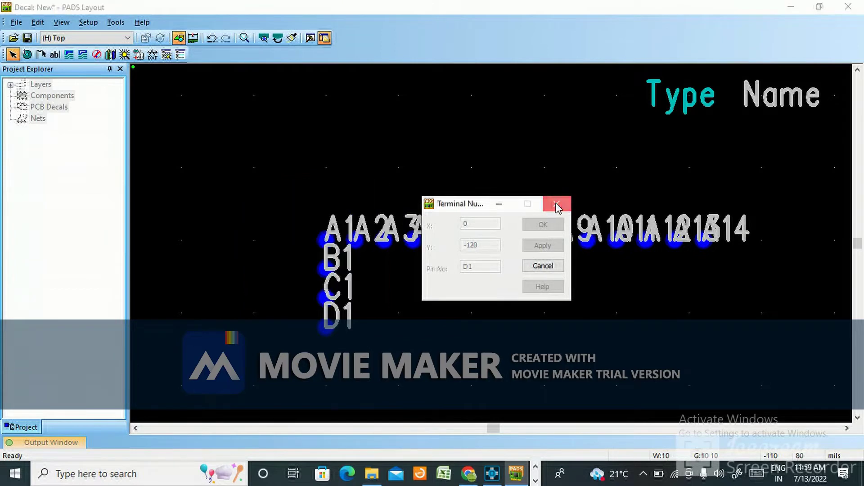
{"action": "left_click", "coordinate": [556, 203]}
{"action": "right_click", "coordinate": [417, 128]}
{"action": "left_click", "coordinate": [484, 162]}
- Step and repeat pad D1 downward once at a distance of 40, using prefix E and suffix 1 for the new pin
{"action": "left_click", "coordinate": [321, 331]}
{"action": "right_click", "coordinate": [321, 333]}
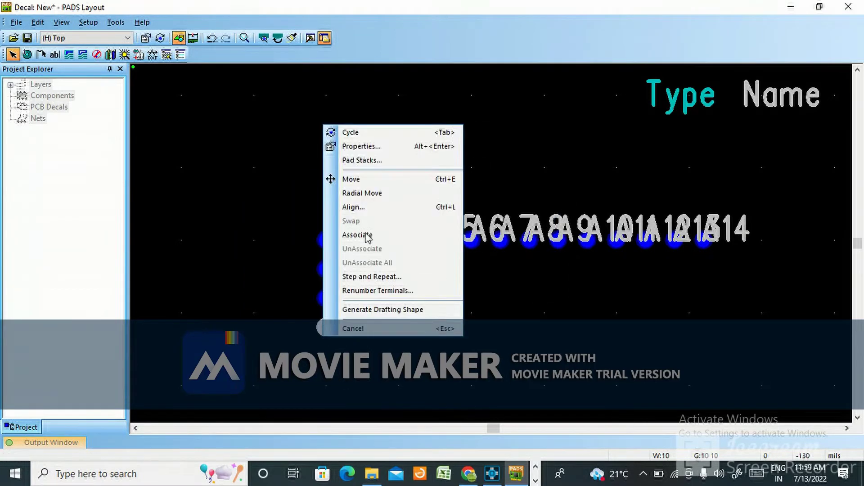
{"action": "left_click", "coordinate": [380, 276]}
{"action": "left_click_drag", "start_coordinate": [414, 312], "coordinate": [382, 312]}
{"action": "type", "text": "E1"}
{"action": "left_click", "coordinate": [393, 311]}
{"action": "key", "text": "BackSpace"}
{"action": "key", "text": "Tab"}
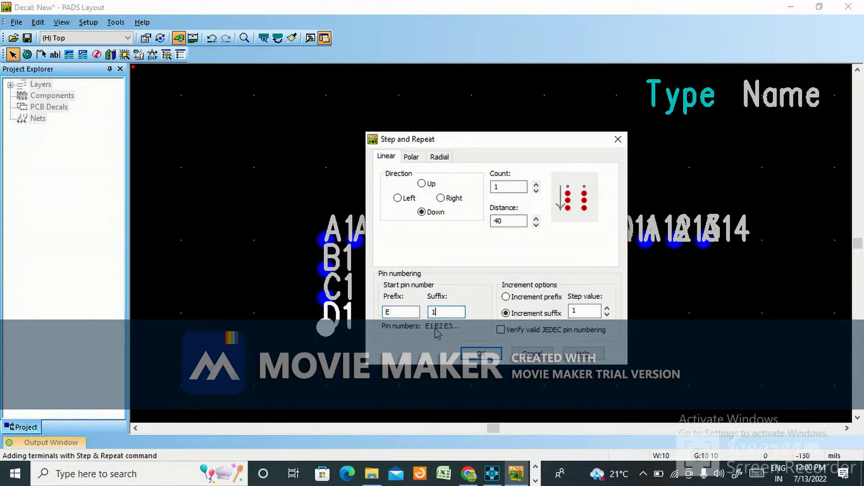
{"action": "left_click", "coordinate": [480, 354]}
- Step and repeat pad E1 downward once at a distance of 40, using prefix F and suffix 1 for the new pin
{"action": "scroll", "coordinate": [396, 346], "scroll_direction": "down", "scroll_amount": 2}
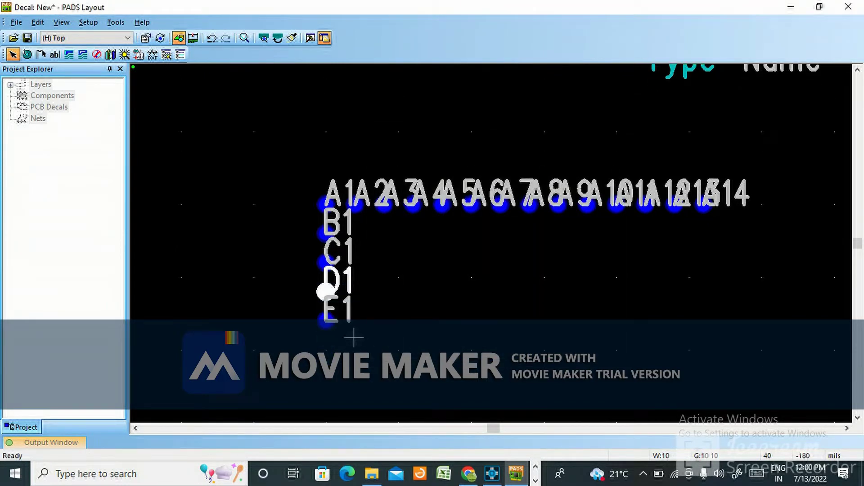
{"action": "left_click", "coordinate": [323, 322]}
{"action": "right_click", "coordinate": [323, 327]}
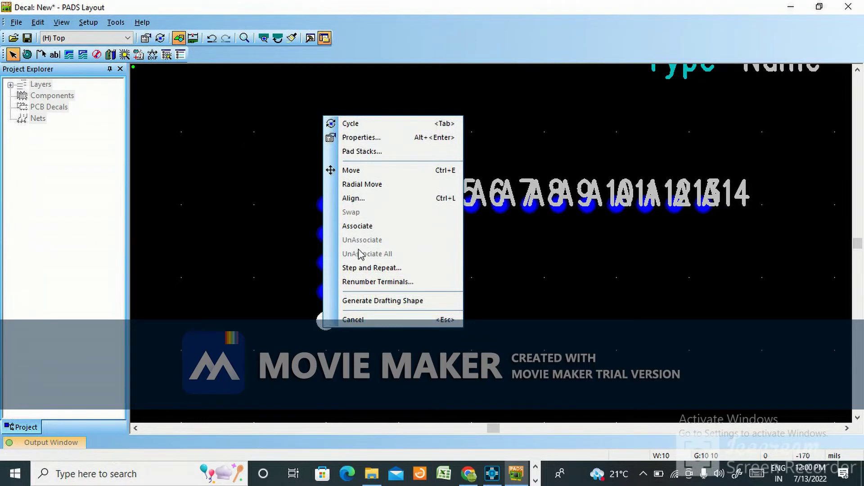
{"action": "left_click", "coordinate": [372, 268]}
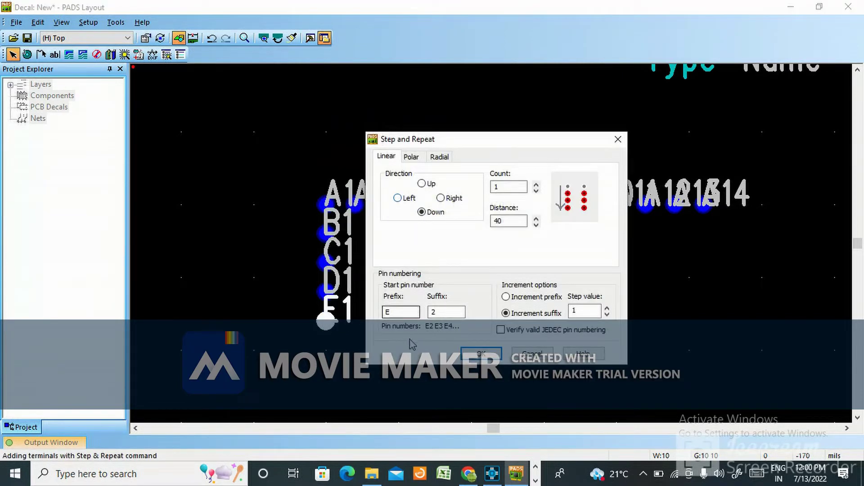
{"action": "double_click", "coordinate": [394, 312]}
{"action": "type", "text": "F"}
{"action": "double_click", "coordinate": [426, 312]}
{"action": "type", "text": "1"}
{"action": "left_click", "coordinate": [479, 355]}
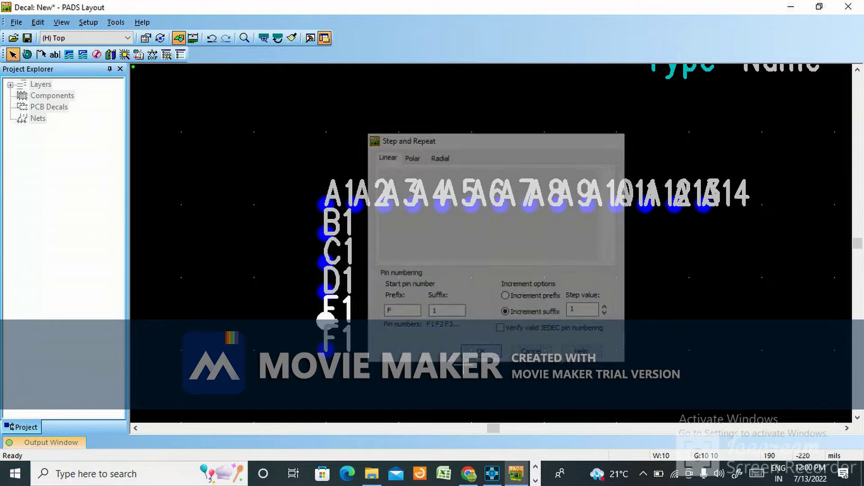
- Step and repeat pad F1 downward once at a distance of 40, using prefix G and suffix 1 for the new pin
{"action": "right_click", "coordinate": [324, 148]}
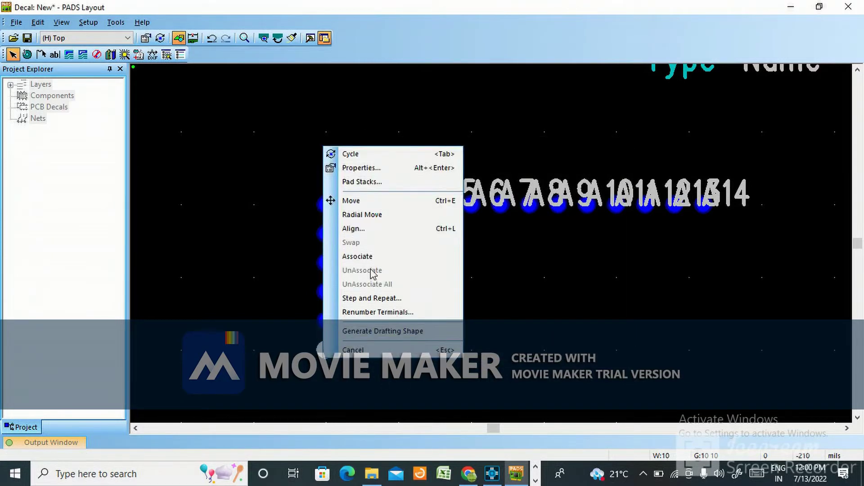
{"action": "left_click", "coordinate": [375, 298]}
{"action": "double_click", "coordinate": [396, 312]}
{"action": "type", "text": "G"}
{"action": "key", "text": "Tab"}
{"action": "type", "text": "1"}
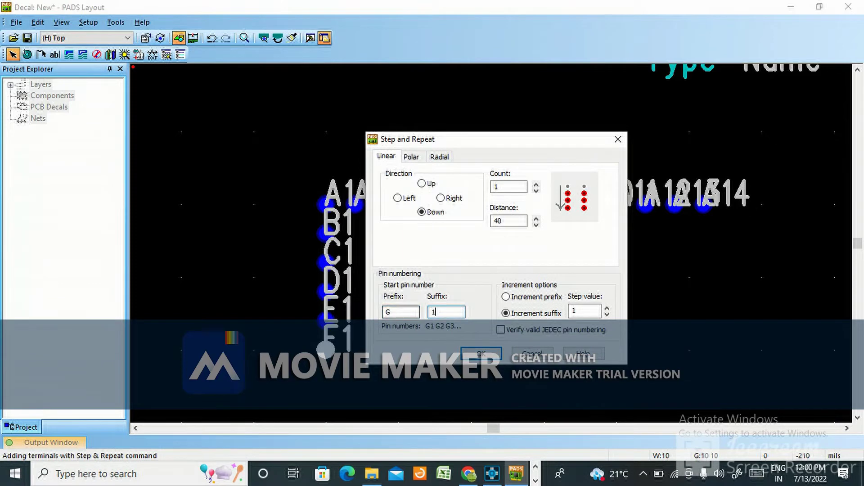
{"action": "left_click", "coordinate": [481, 355]}
- Step and repeat pad G1 downward once at a distance of 40, using prefix H and suffix 1 for the new pin
{"action": "scroll", "coordinate": [463, 348], "scroll_direction": "down", "scroll_amount": 1}
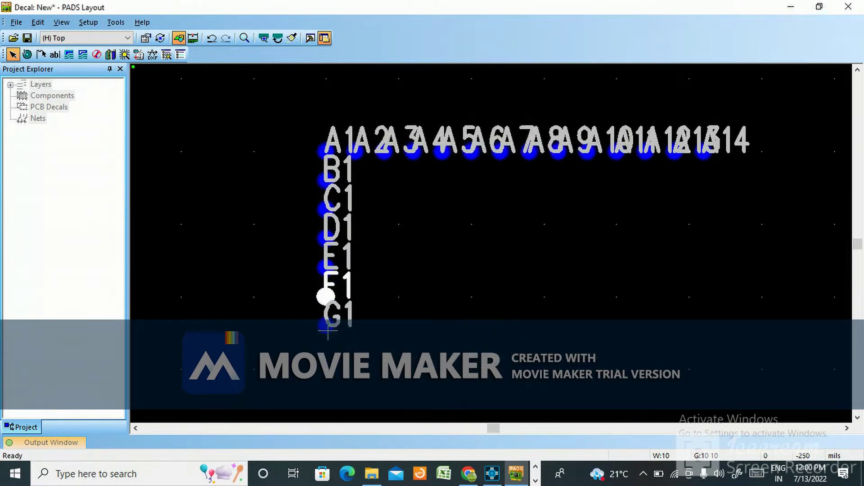
{"action": "right_click", "coordinate": [327, 325]}
{"action": "left_click", "coordinate": [357, 272]}
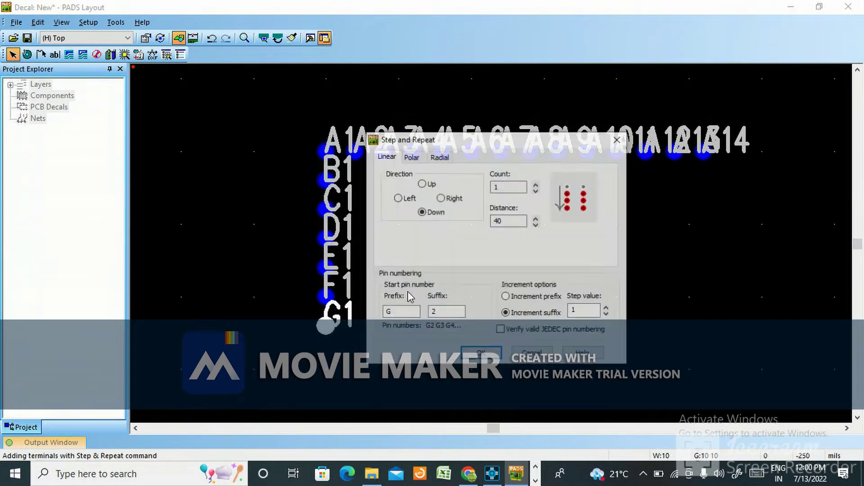
{"action": "left_click_drag", "start_coordinate": [391, 312], "coordinate": [374, 312]}
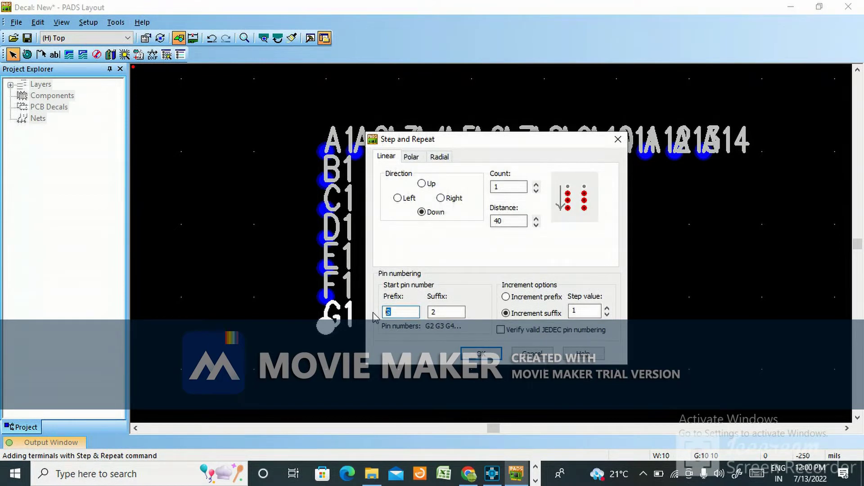
{"action": "double_click", "coordinate": [448, 312]}
{"action": "type", "text": "1"}
{"action": "left_click", "coordinate": [481, 354]}
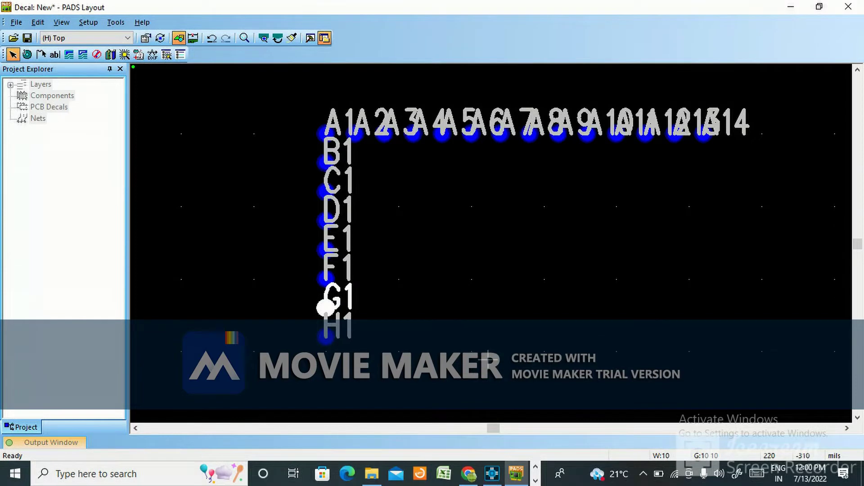
- Check the row letters in the PBGA drawing, and step and repeat pad H1 downward once at a distance of 40 with prefix J and suffix 1
{"action": "key", "text": "alt+Tab"}
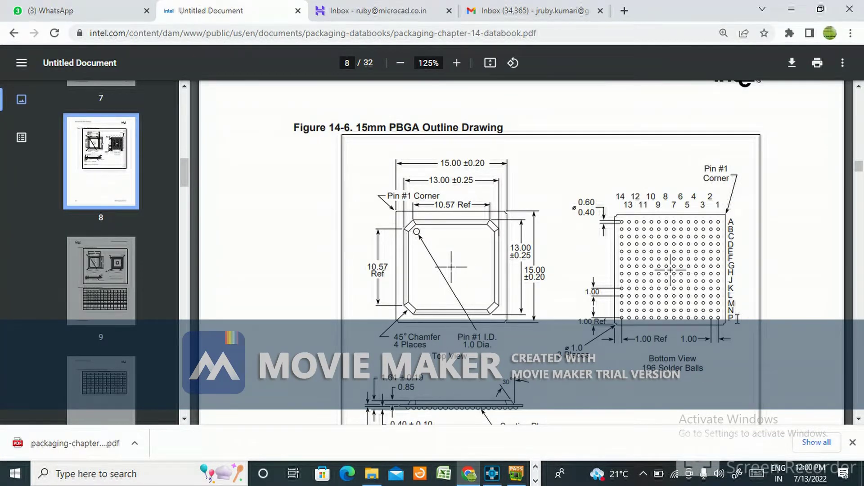
{"action": "key", "text": "alt+Tab"}
{"action": "right_click", "coordinate": [322, 338]}
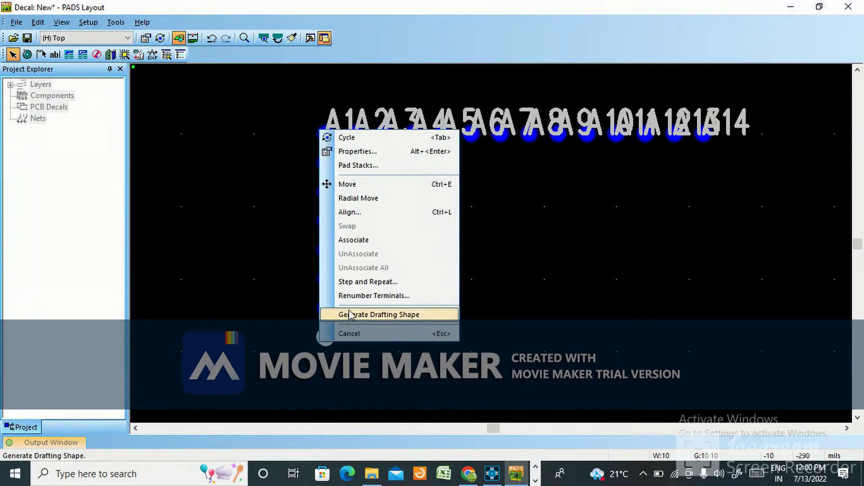
{"action": "left_click", "coordinate": [363, 282]}
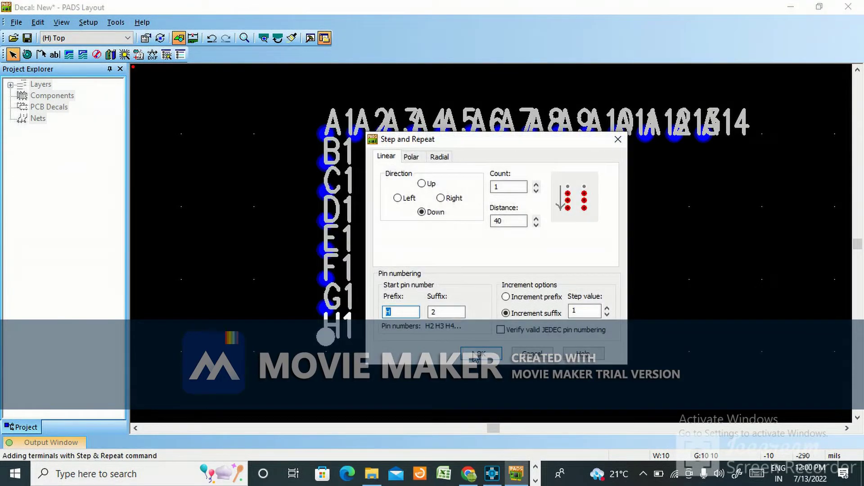
{"action": "key", "text": "alt+Tab"}
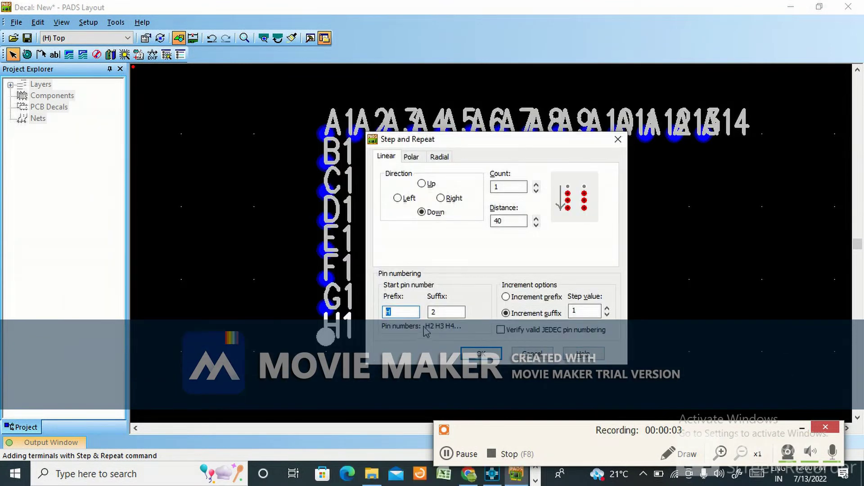
{"action": "type", "text": "J"}
{"action": "left_click", "coordinate": [804, 426]}
{"action": "key", "text": "Tab"}
{"action": "left_click", "coordinate": [477, 354]}
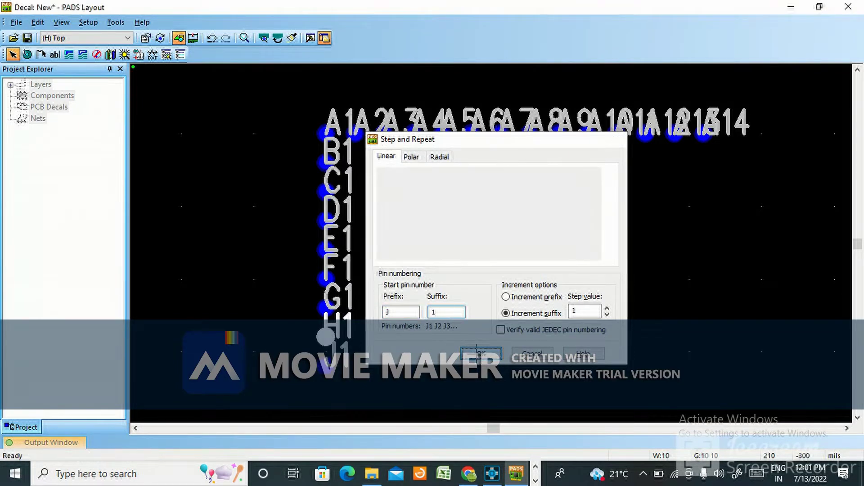
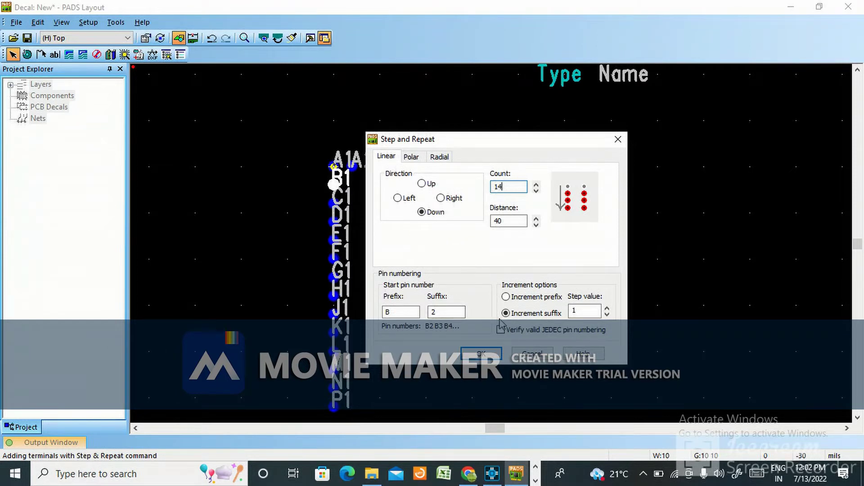
- Try to step and repeat pad B1 downward with a count of 13 at a distance of 40, using prefix B and suffix 2
{"action": "left_click_drag", "start_coordinate": [505, 187], "coordinate": [498, 185]}
{"action": "type", "text": "3"}
{"action": "left_click", "coordinate": [486, 350]}
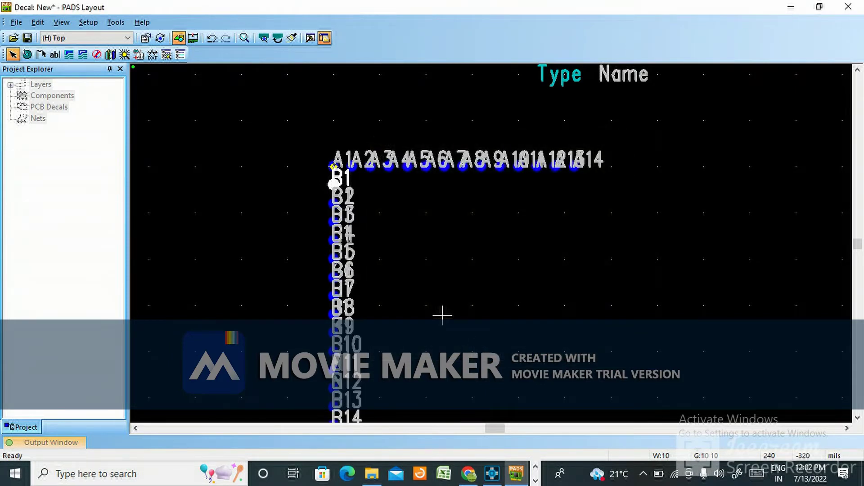
- Step and repeat pad B1 to the right with a count of 13 at a distance of 40, starting at pin B2
{"action": "right_click", "coordinate": [333, 185]}
{"action": "left_click", "coordinate": [379, 334]}
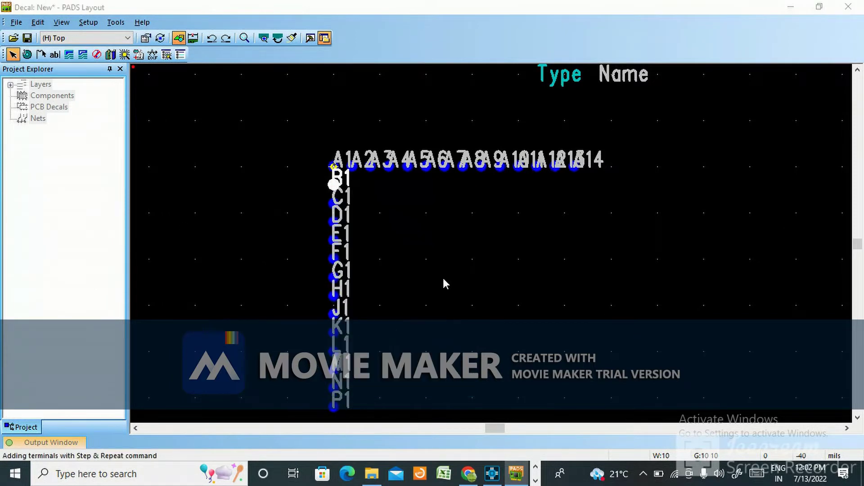
{"action": "left_click", "coordinate": [441, 198]}
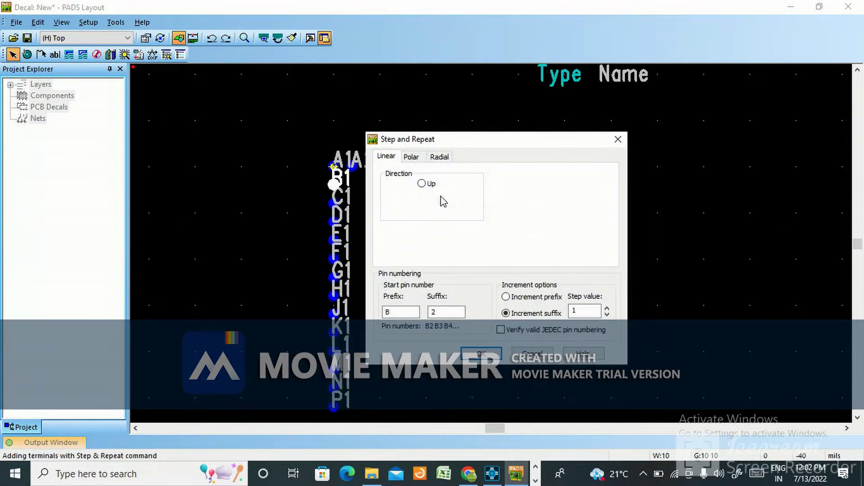
{"action": "left_click", "coordinate": [481, 356]}
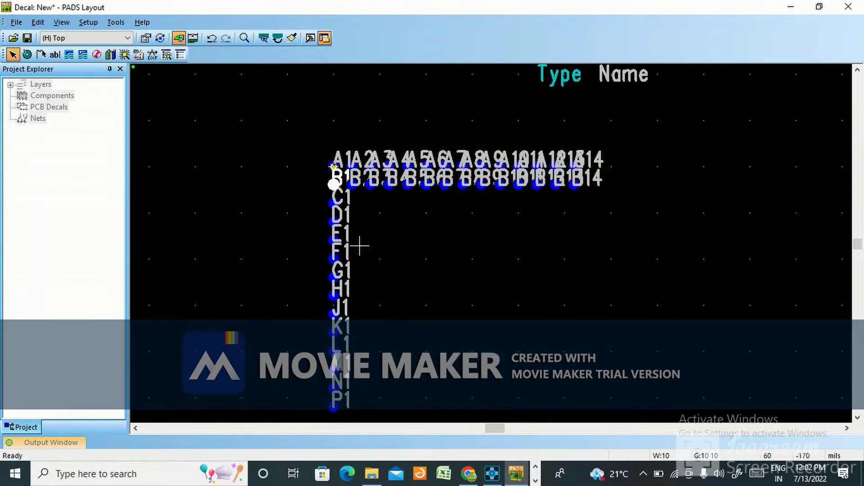
- Step and repeat pads C1 and D1 separately to the right, each 13 times at a distance of 40, starting at suffix 2
{"action": "right_click", "coordinate": [333, 203]}
{"action": "left_click", "coordinate": [380, 354]}
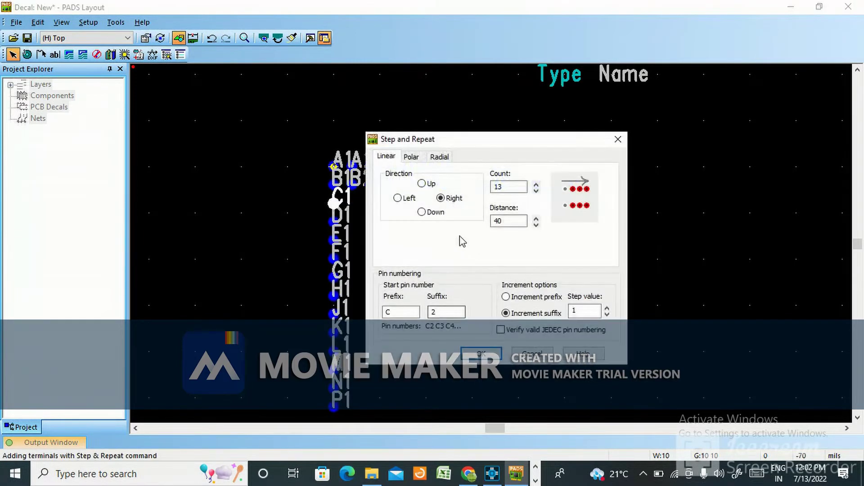
{"action": "left_click", "coordinate": [481, 356]}
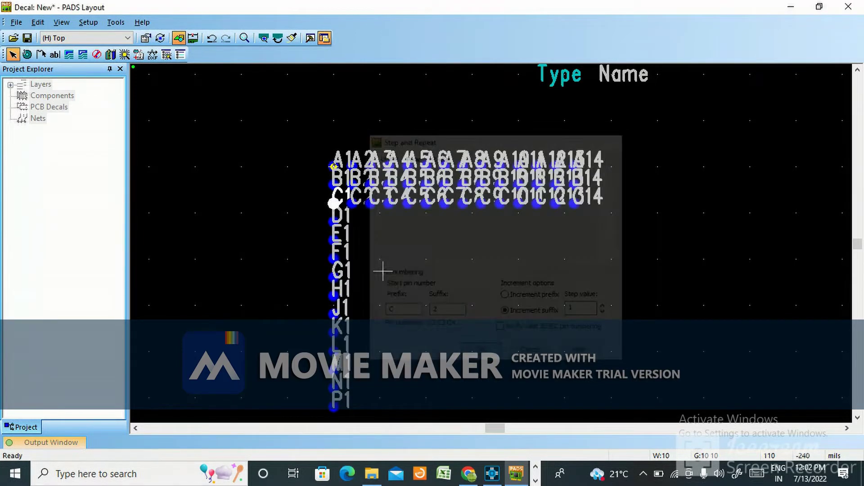
{"action": "left_click", "coordinate": [333, 220]}
{"action": "right_click", "coordinate": [334, 221]}
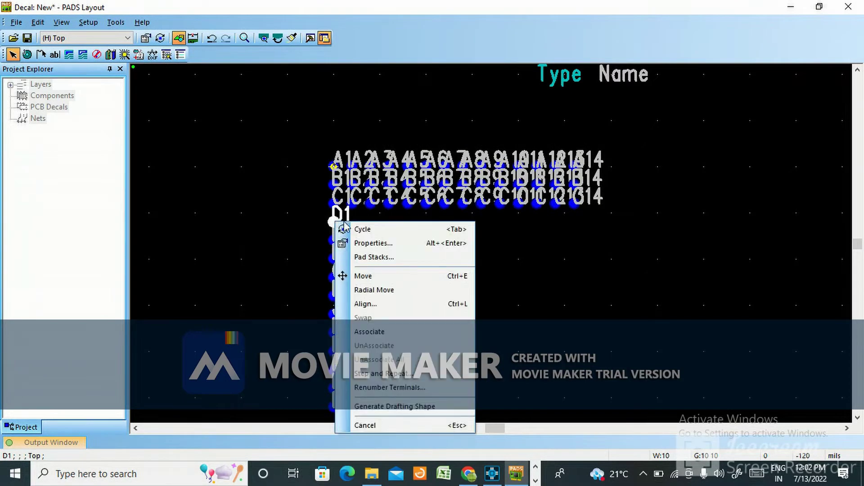
{"action": "left_click", "coordinate": [398, 374]}
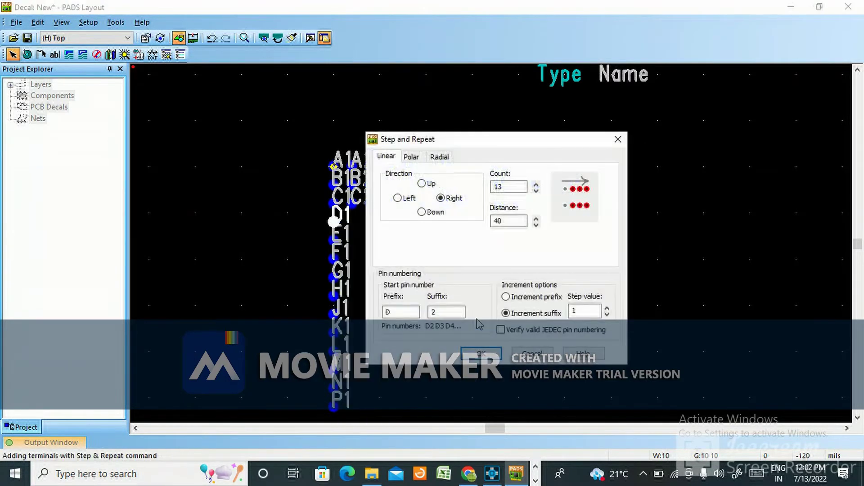
{"action": "left_click", "coordinate": [483, 354]}
- Step and repeat pads E1 and F1 separately to the right, each 13 times at a distance of 40, starting at suffix 2
{"action": "right_click", "coordinate": [333, 242]}
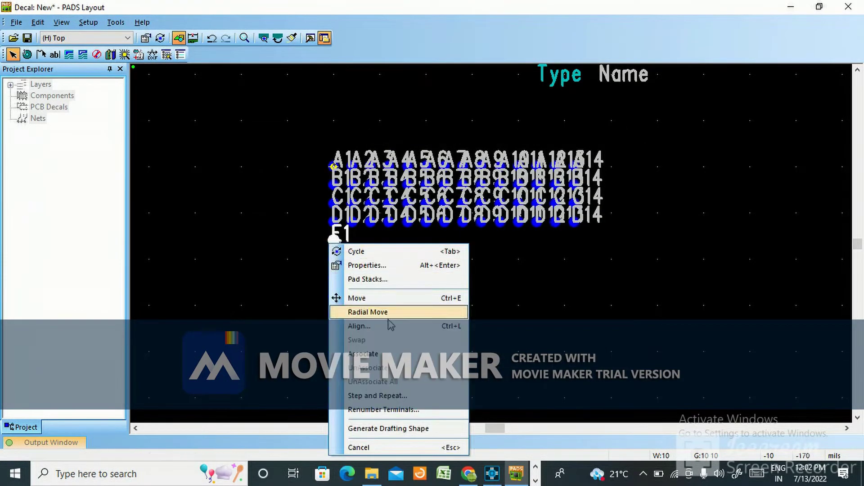
{"action": "left_click", "coordinate": [388, 392]}
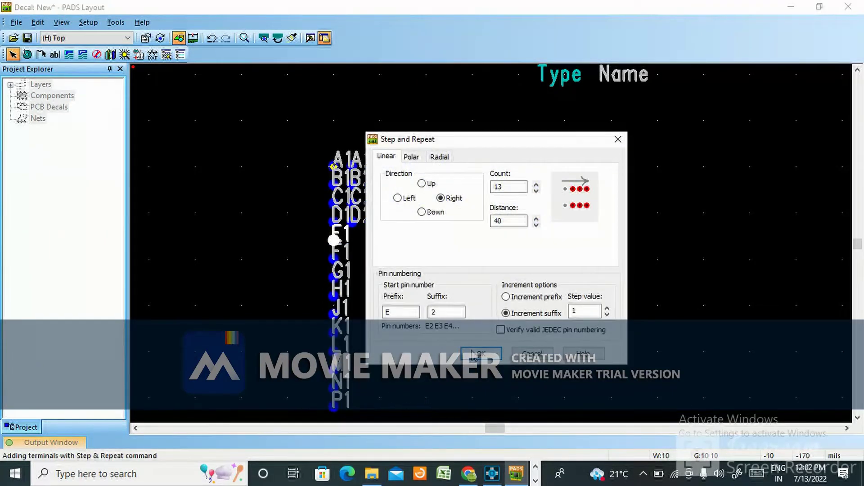
{"action": "left_click", "coordinate": [476, 354]}
{"action": "left_click", "coordinate": [333, 259]}
{"action": "right_click", "coordinate": [333, 259]}
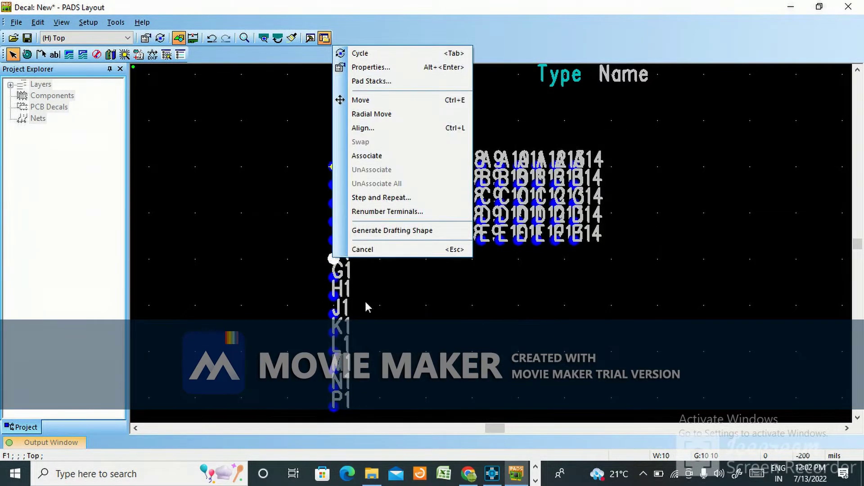
{"action": "left_click", "coordinate": [383, 195]}
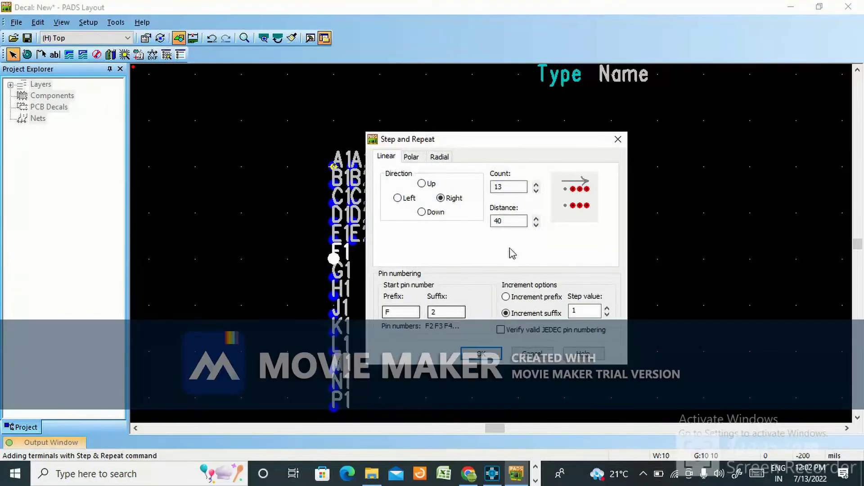
{"action": "left_click", "coordinate": [478, 354]}
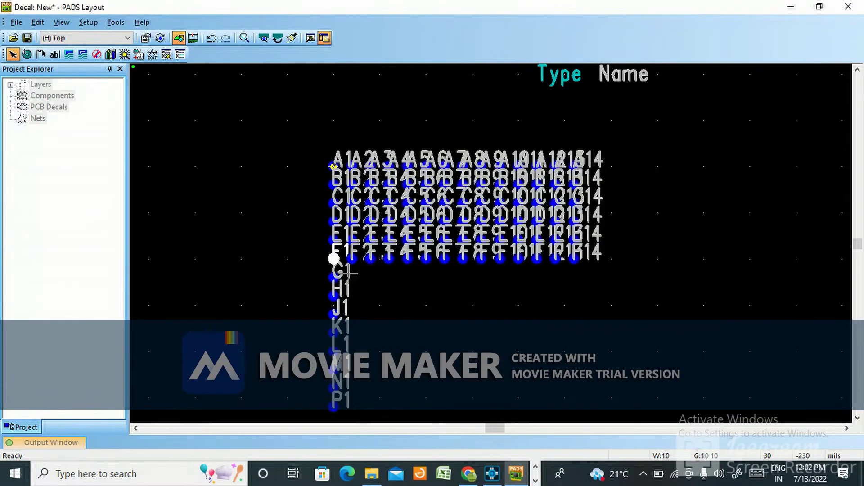
- Step and repeat pads G1 and H1 separately to the right, each 13 times at a distance of 40, starting at suffix 2
{"action": "left_click", "coordinate": [333, 275]}
{"action": "right_click", "coordinate": [333, 276]}
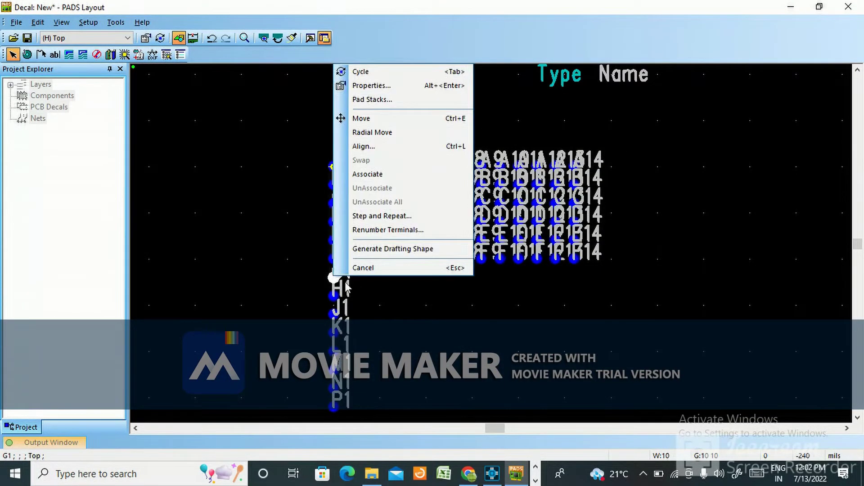
{"action": "left_click", "coordinate": [380, 214]}
{"action": "left_click", "coordinate": [478, 354]}
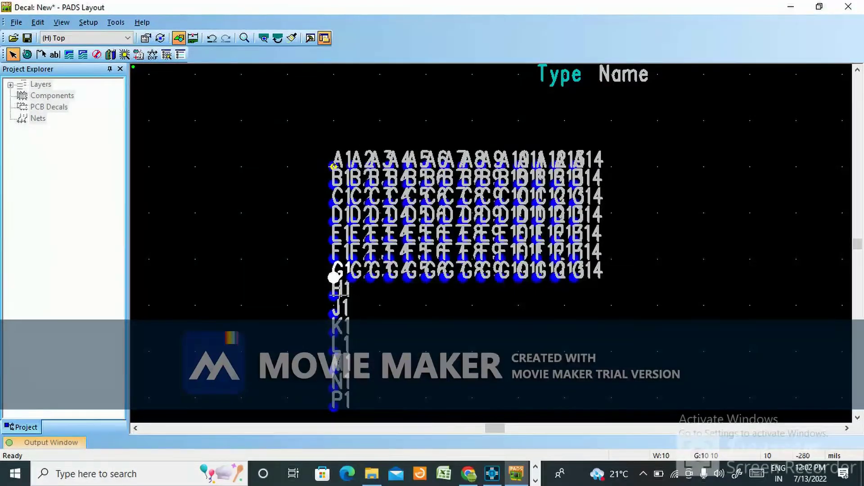
{"action": "right_click", "coordinate": [333, 296]}
{"action": "left_click", "coordinate": [383, 234]}
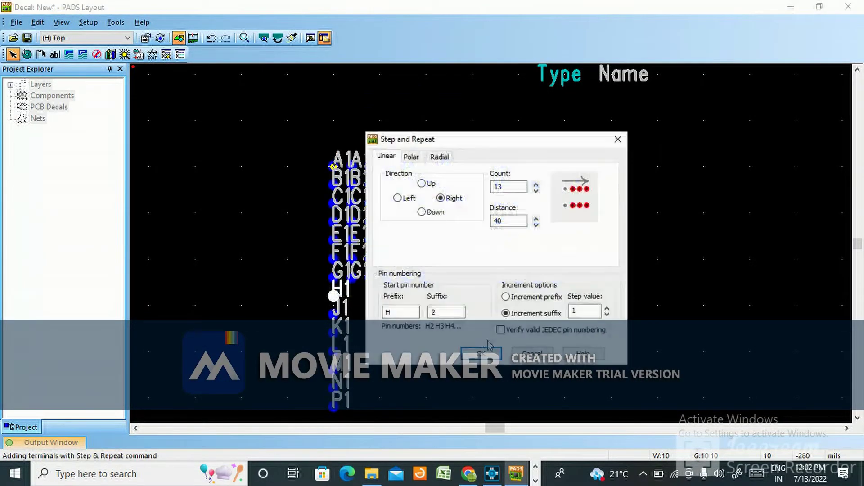
{"action": "left_click", "coordinate": [491, 356]}
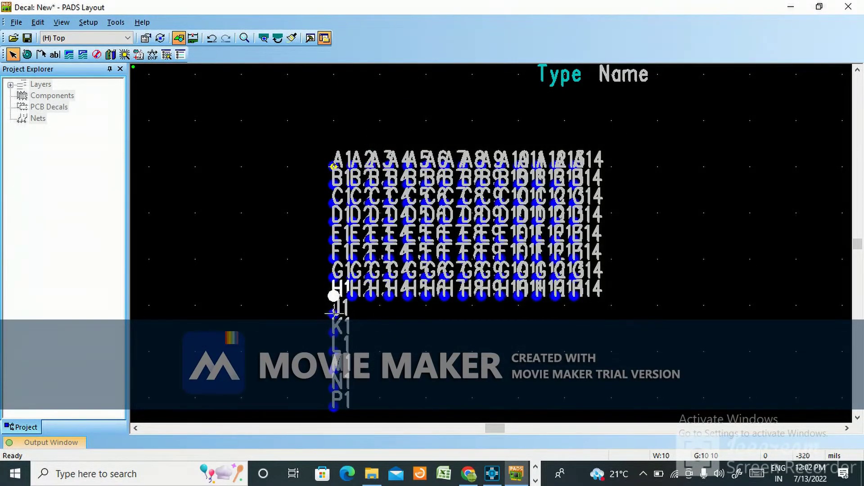
- Step and repeat pads J1 and K1 separately to the right, each 13 times at a distance of 40, starting at suffix 2
{"action": "right_click", "coordinate": [333, 311]}
{"action": "left_click", "coordinate": [383, 255]}
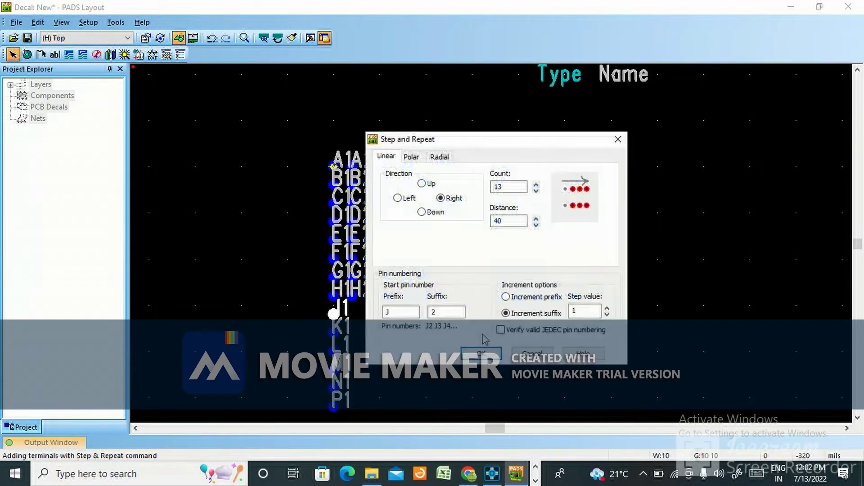
{"action": "left_click", "coordinate": [481, 355]}
{"action": "right_click", "coordinate": [334, 335]}
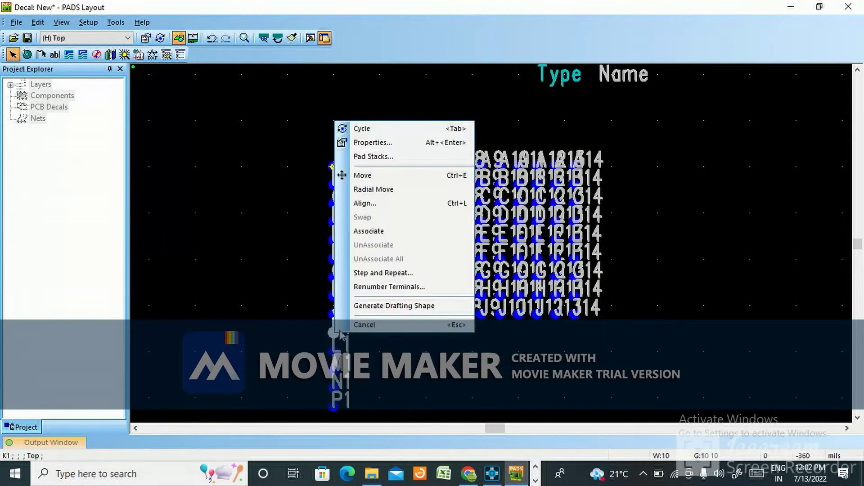
{"action": "left_click", "coordinate": [383, 273]}
{"action": "left_click", "coordinate": [463, 354]}
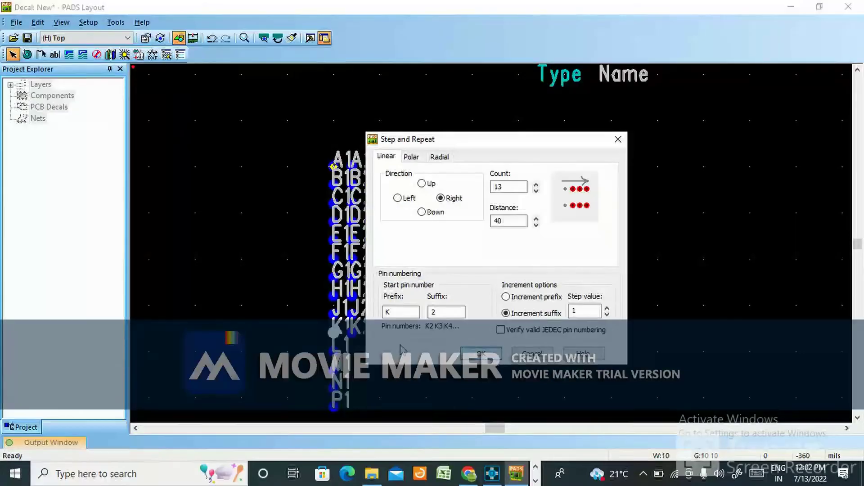
- Step and repeat pads L1 and M1 separately to the right, each 13 times at a distance of 40
{"action": "right_click", "coordinate": [333, 350]}
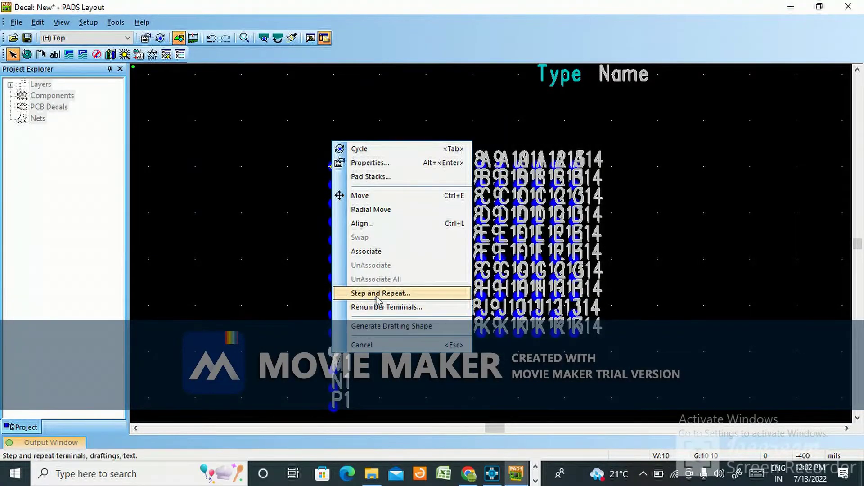
{"action": "left_click", "coordinate": [378, 294]}
{"action": "left_click", "coordinate": [487, 357]}
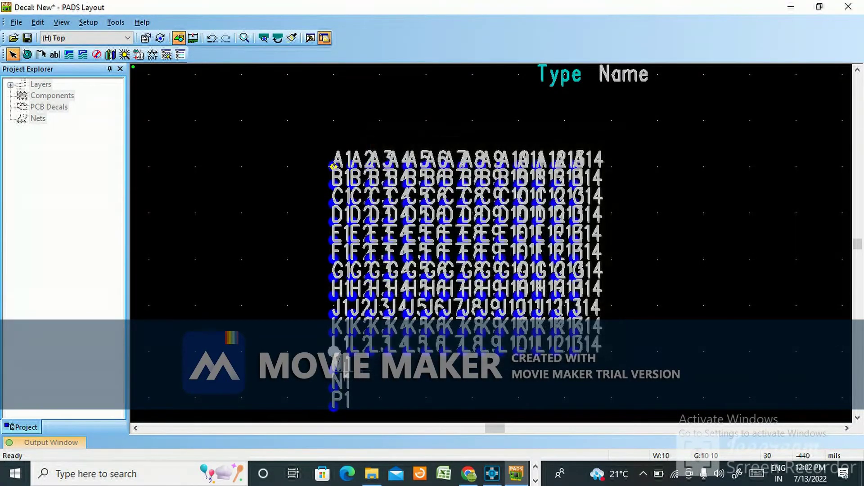
{"action": "right_click", "coordinate": [334, 365]}
{"action": "left_click", "coordinate": [378, 309]}
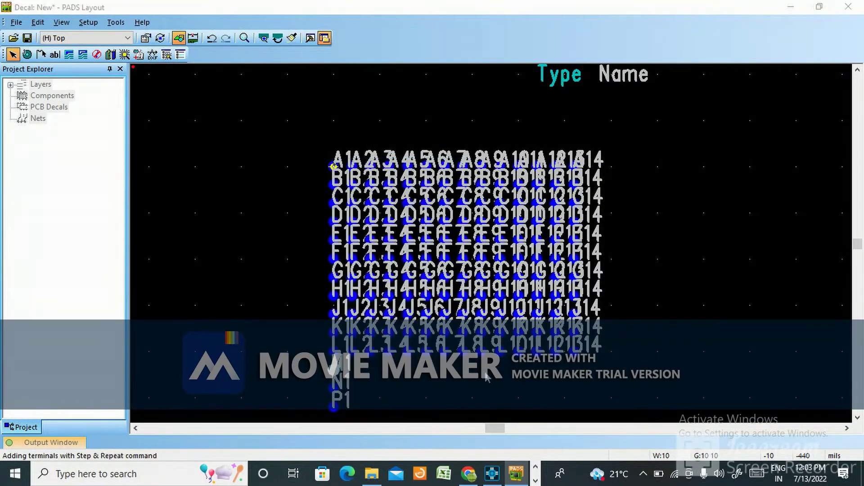
{"action": "left_click", "coordinate": [496, 361]}
- Step and repeat pads N1 and P1 separately to the right, each 13 times at a distance of 40
{"action": "right_click", "coordinate": [333, 381]}
{"action": "left_click", "coordinate": [380, 330]}
{"action": "left_click", "coordinate": [495, 360]}
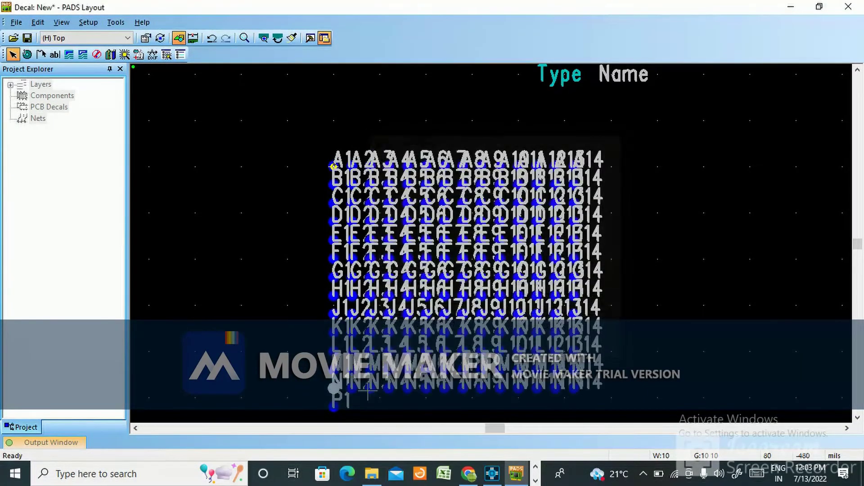
{"action": "right_click", "coordinate": [334, 403]}
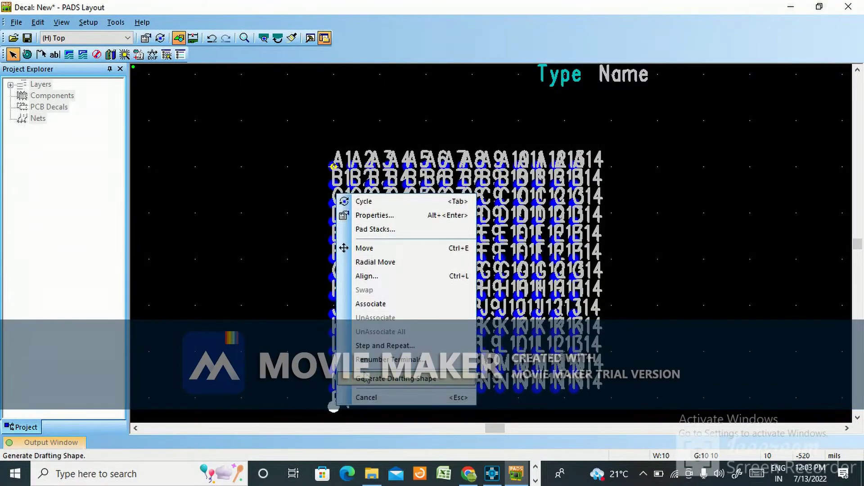
{"action": "left_click", "coordinate": [380, 348]}
{"action": "left_click", "coordinate": [481, 353]}
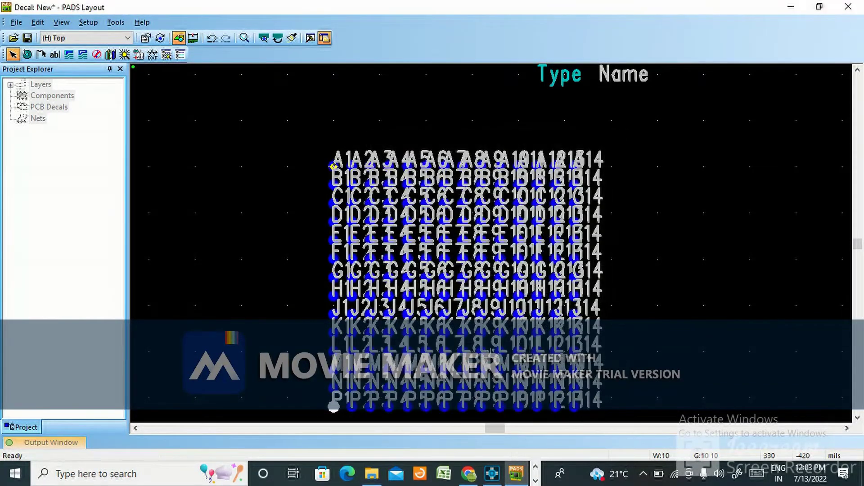
- Check the ball grid against the 15mm PBGA outline drawing in the browser and select pad G8 in the decal
{"action": "left_click", "coordinate": [728, 302]}
{"action": "key", "text": "alt+Tab"}
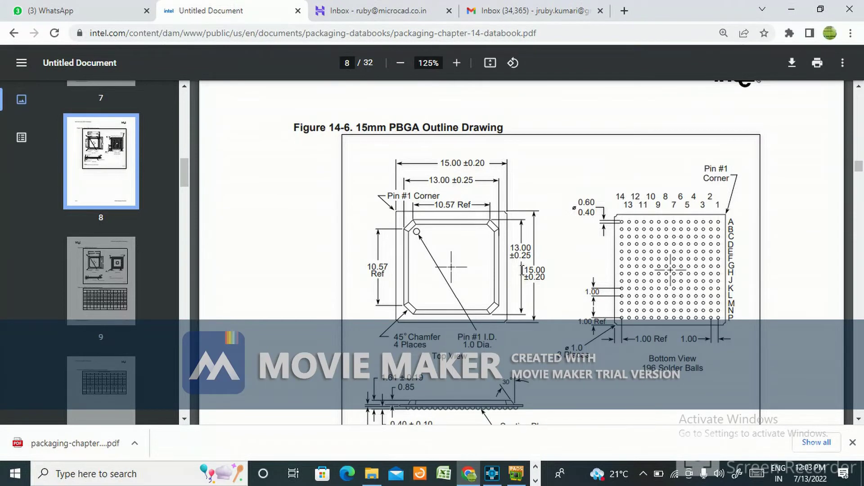
{"action": "key", "text": "alt+Tab"}
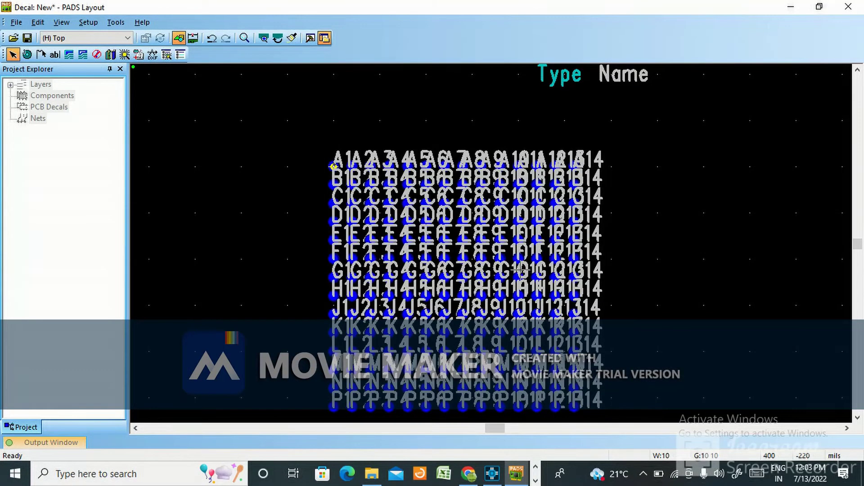
{"action": "left_click", "coordinate": [462, 275]}
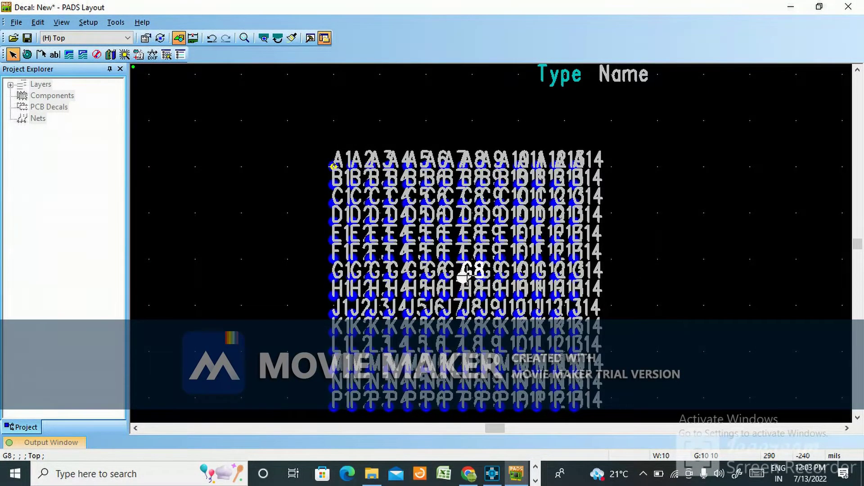
- Set the decal origin at pad G8 in the ball grid
{"action": "left_click", "coordinate": [88, 23]}
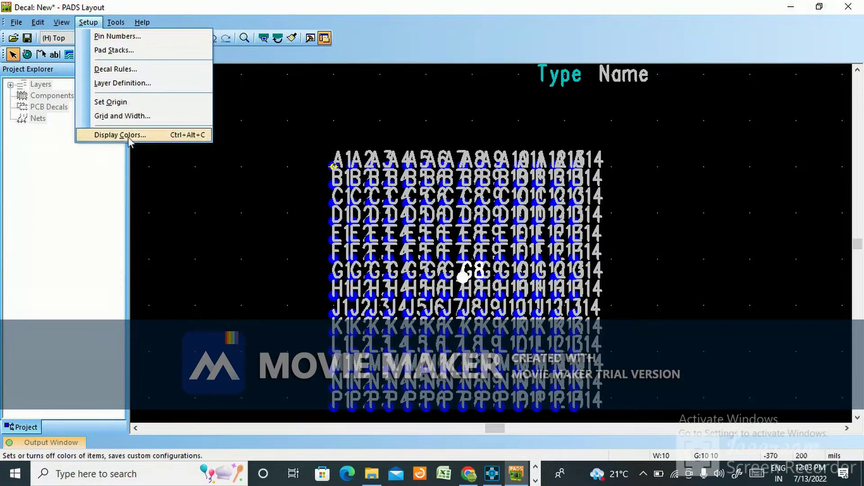
{"action": "left_click", "coordinate": [112, 101]}
{"action": "left_click", "coordinate": [475, 262]}
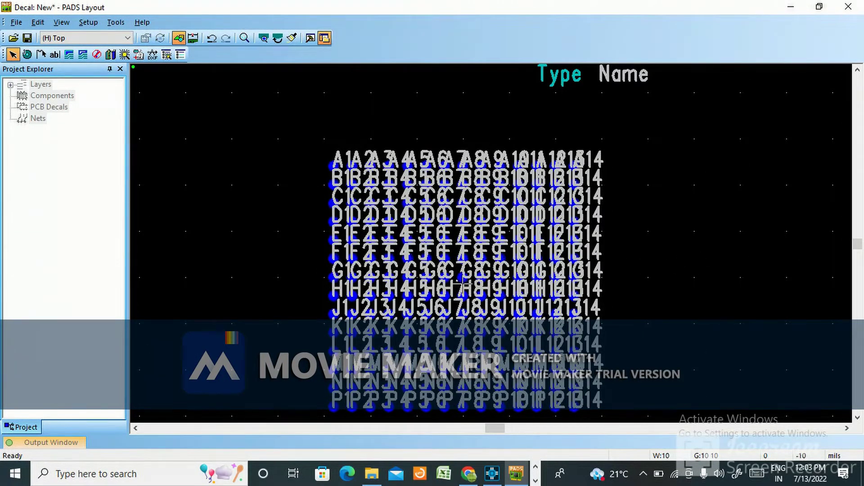
- Draw a rectangular 2D line outline about 680 by 610 mils around the entire ball grid
{"action": "left_click", "coordinate": [42, 54]}
{"action": "right_click", "coordinate": [271, 141]}
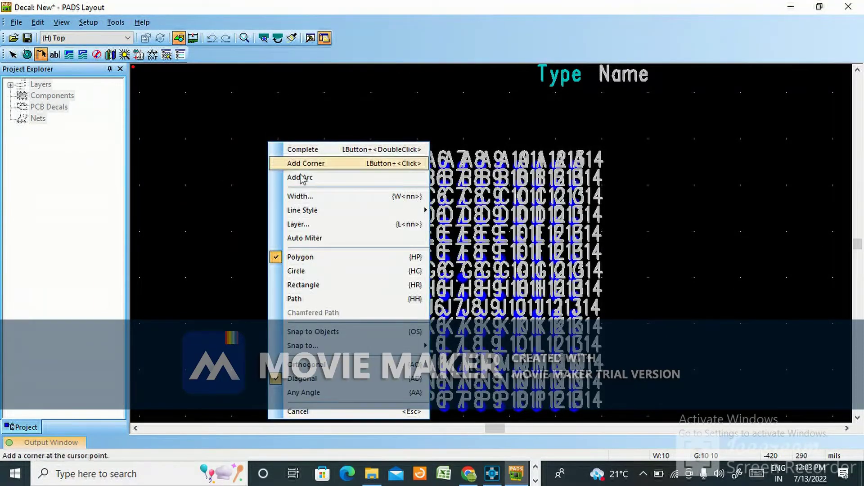
{"action": "left_click", "coordinate": [312, 285]}
{"action": "left_click", "coordinate": [315, 145]}
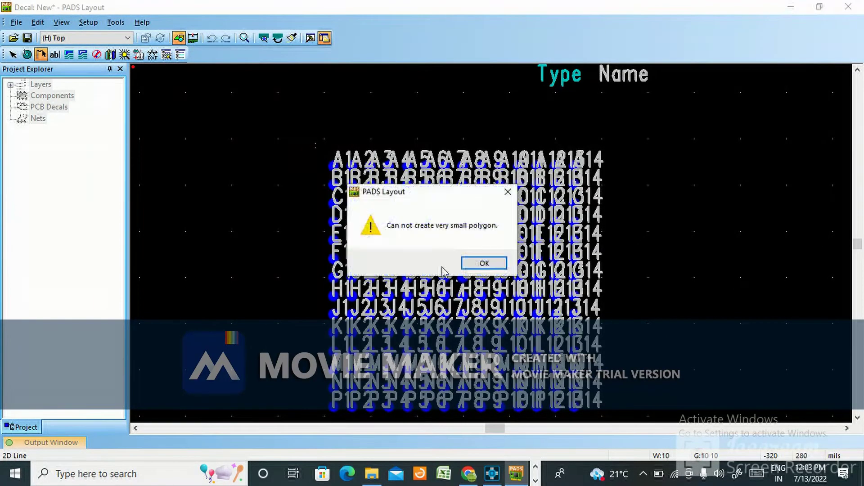
{"action": "left_click", "coordinate": [494, 269]}
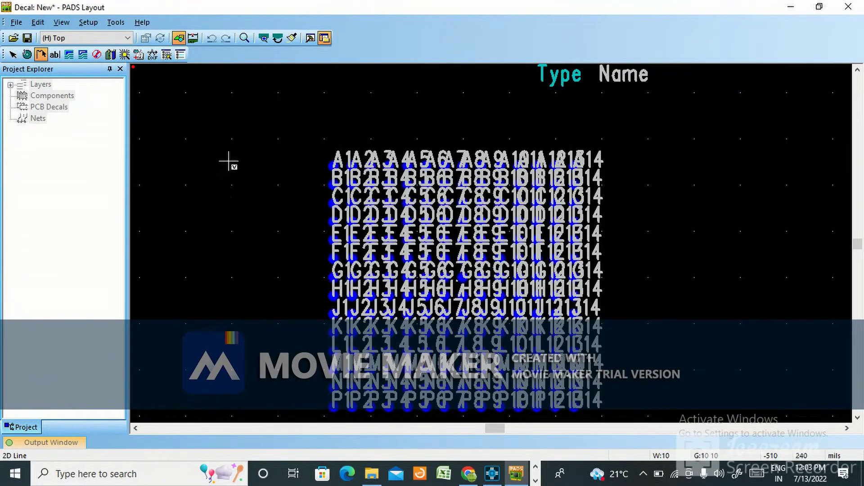
{"action": "right_click", "coordinate": [230, 158]}
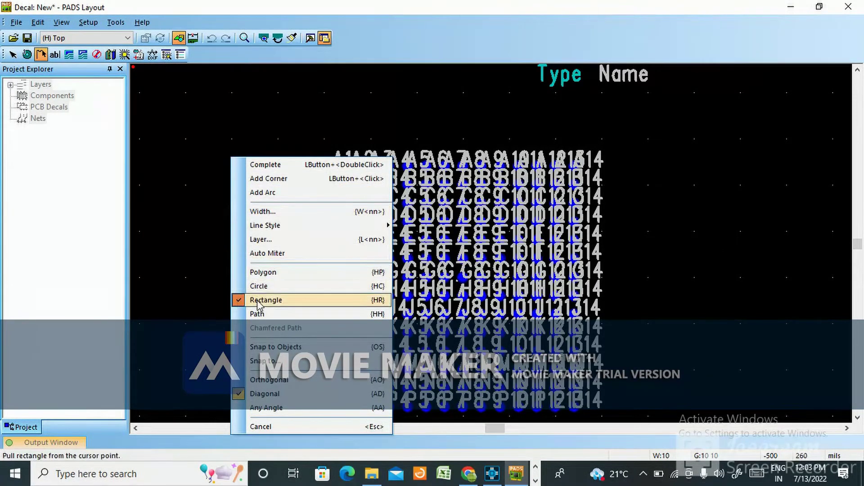
{"action": "left_click", "coordinate": [261, 389]}
{"action": "right_click", "coordinate": [246, 145]}
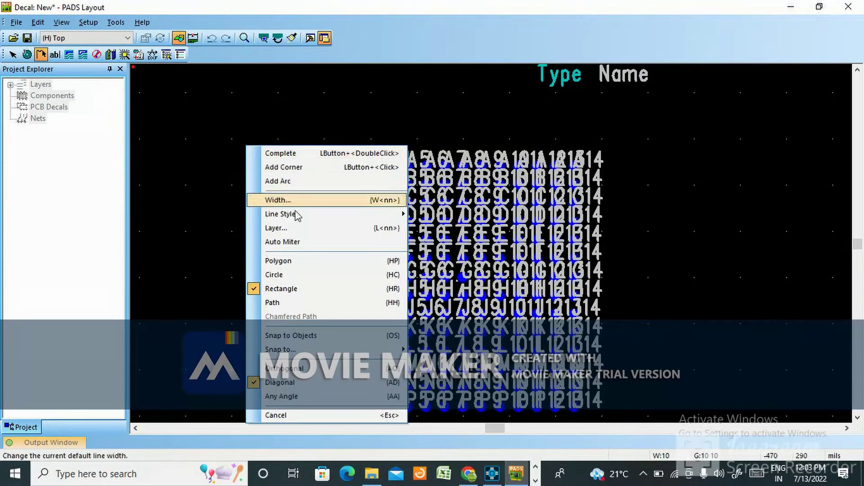
{"action": "left_click", "coordinate": [295, 289]}
{"action": "left_click", "coordinate": [301, 134]}
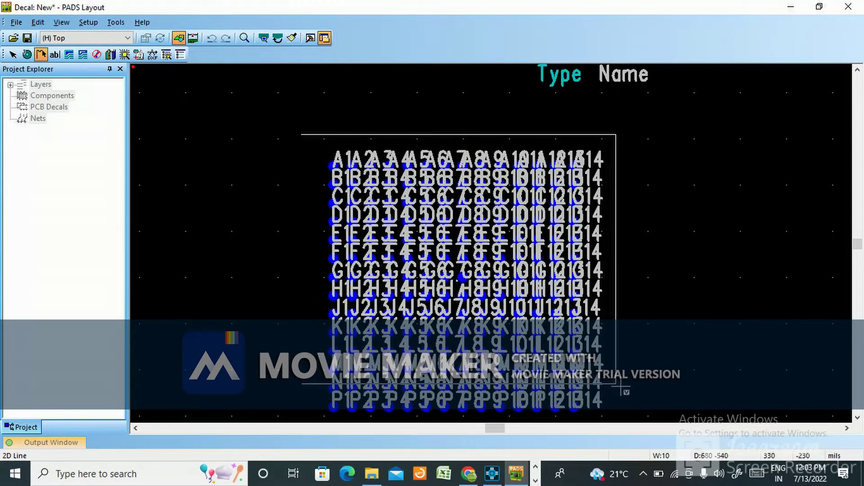
{"action": "left_click", "coordinate": [615, 416]}
{"action": "key", "text": "Escape"}
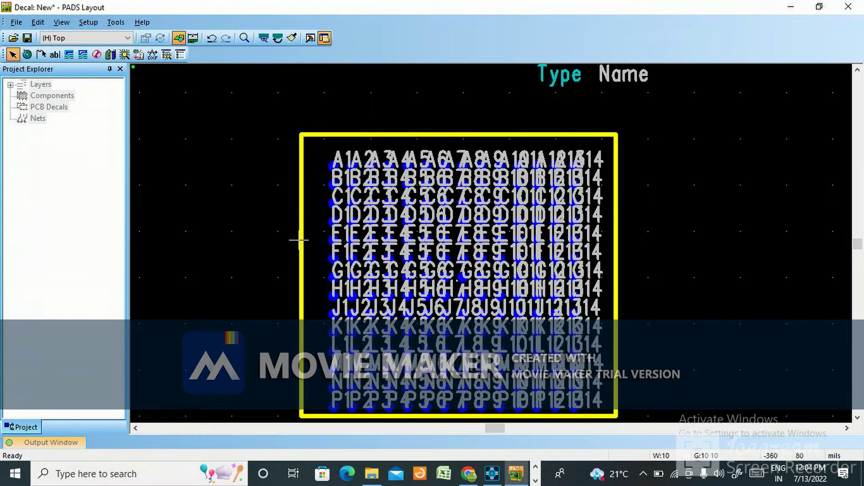
- Select the outline's left edge and inspect the coordinates of its lower-left corner
{"action": "right_click", "coordinate": [220, 133]}
{"action": "left_click", "coordinate": [237, 143]}
{"action": "left_click", "coordinate": [300, 254]}
{"action": "left_click_drag", "start_coordinate": [300, 253], "coordinate": [316, 258]}
{"action": "key", "text": "Escape"}
{"action": "scroll", "coordinate": [324, 268], "scroll_direction": "down", "scroll_amount": 1}
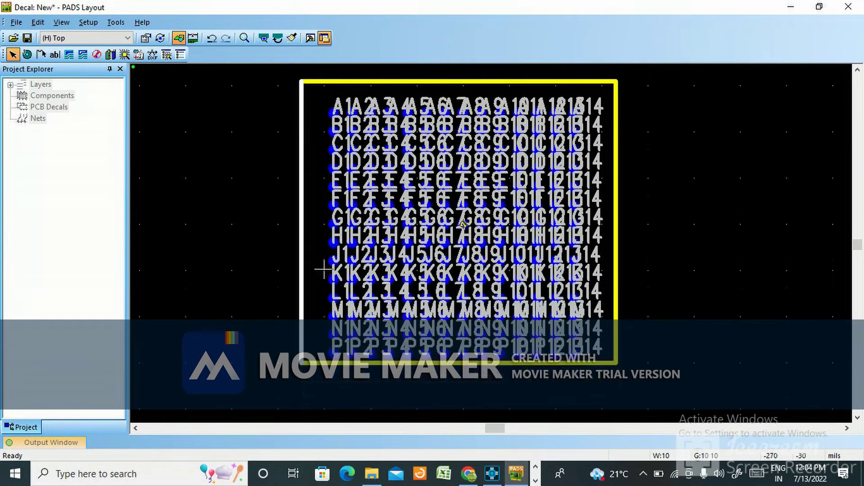
{"action": "left_click", "coordinate": [304, 365]}
{"action": "right_click", "coordinate": [304, 365]}
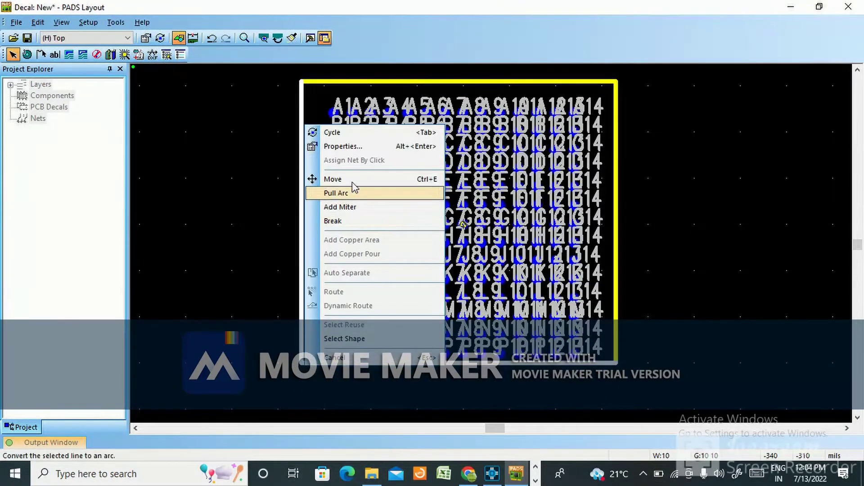
{"action": "left_click", "coordinate": [350, 148]}
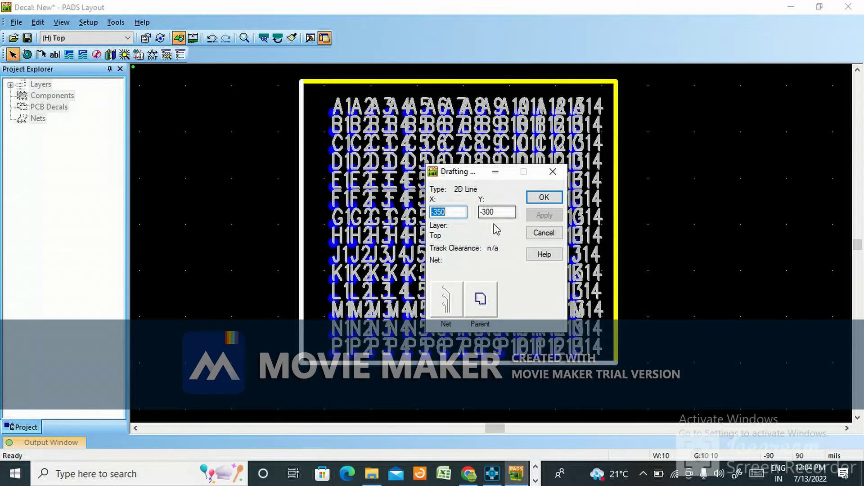
{"action": "left_click", "coordinate": [552, 172]}
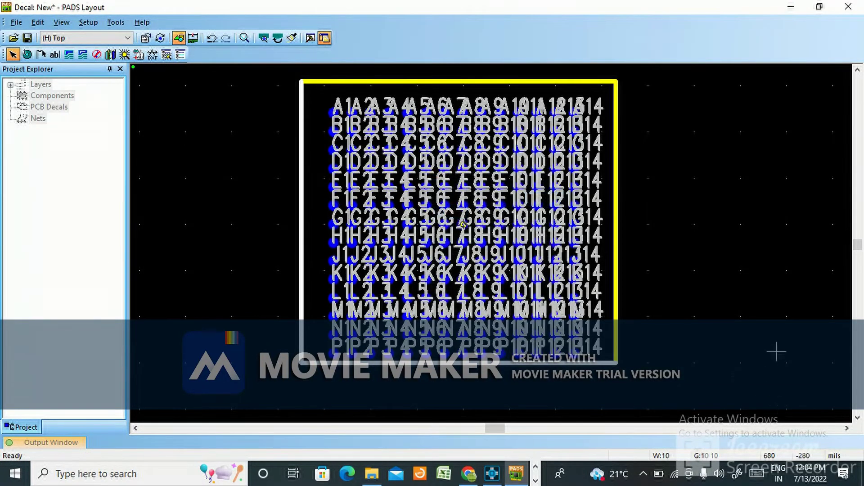
- Change the design units to Metric in the global options
{"action": "left_click", "coordinate": [115, 22]}
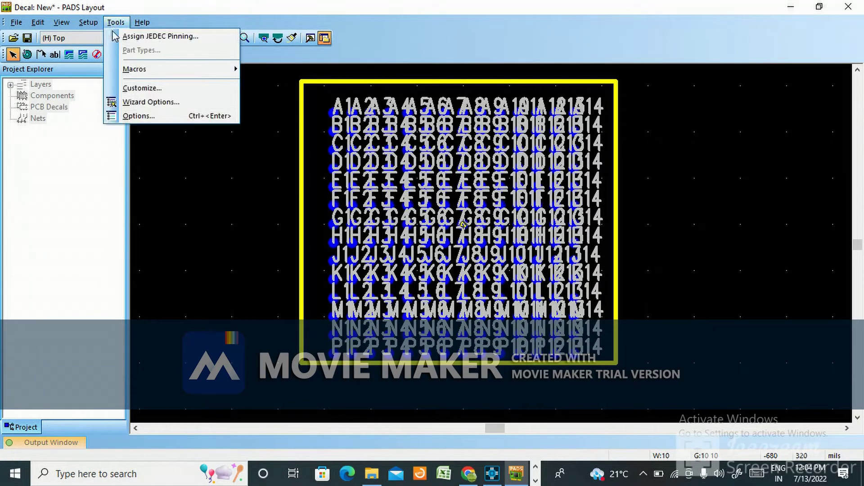
{"action": "left_click", "coordinate": [135, 116]}
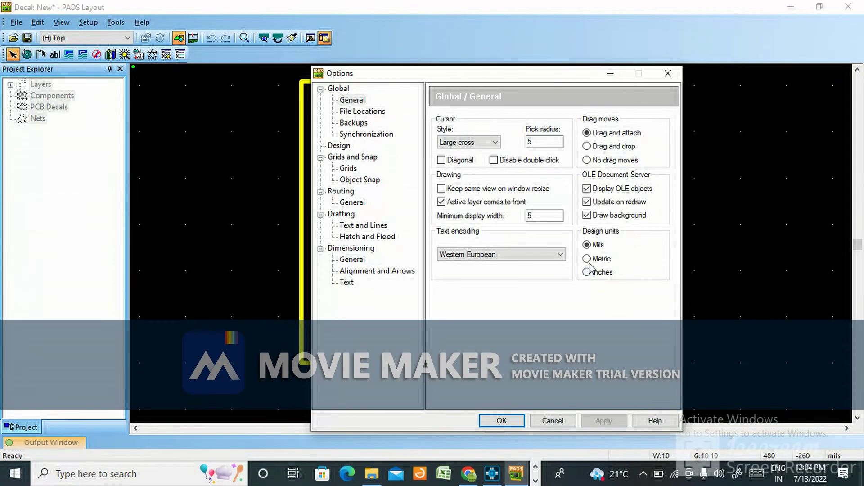
{"action": "left_click", "coordinate": [587, 259]}
{"action": "left_click", "coordinate": [604, 420]}
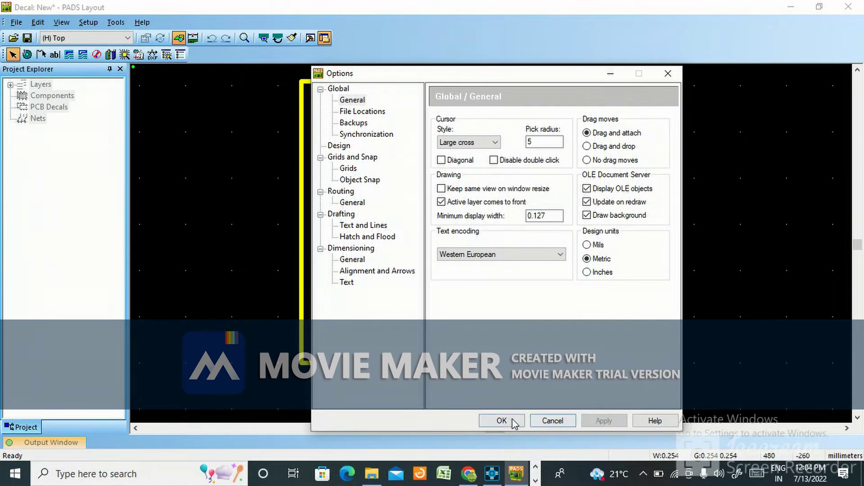
{"action": "left_click", "coordinate": [502, 421]}
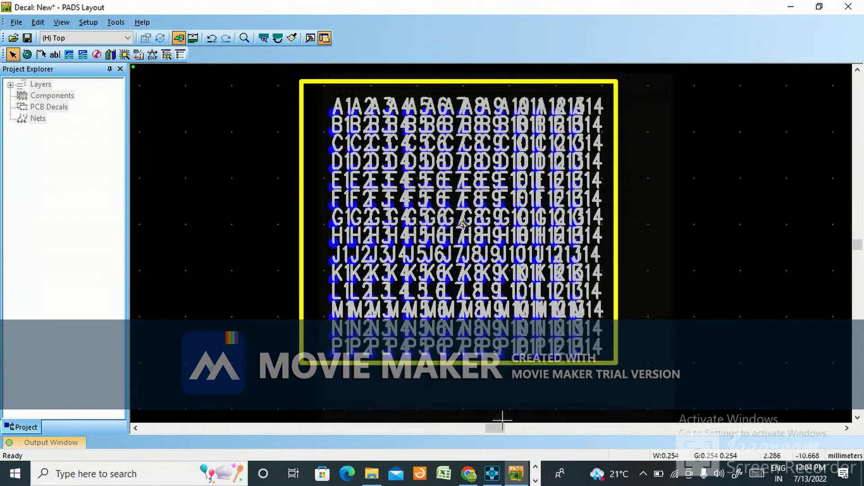
- Check the package dimensions in the 15mm PBGA drawing in the browser and set the outline's lower-left corner X coordinate to -7.5
{"action": "right_click", "coordinate": [300, 366]}
{"action": "left_click", "coordinate": [380, 145]}
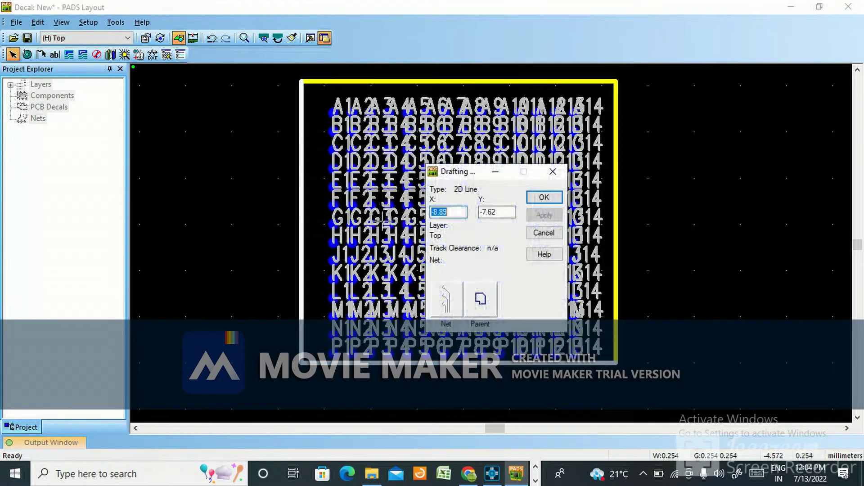
{"action": "left_click", "coordinate": [456, 212]}
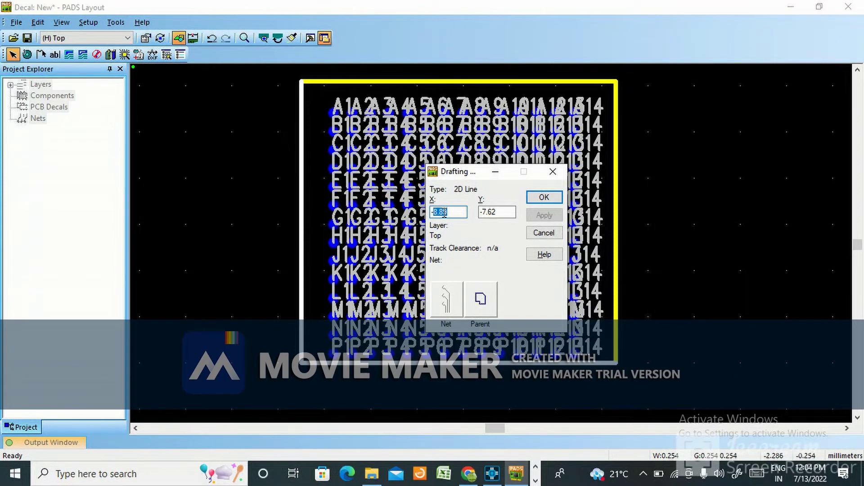
{"action": "key", "text": "alt+Tab"}
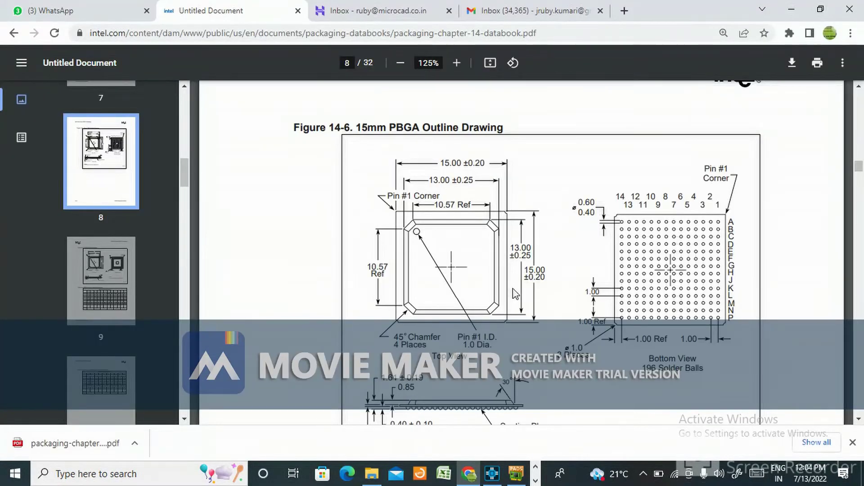
{"action": "key", "text": "alt+Tab"}
{"action": "key", "text": "alt+Tab"}
{"action": "key", "text": "alt+Tab"}
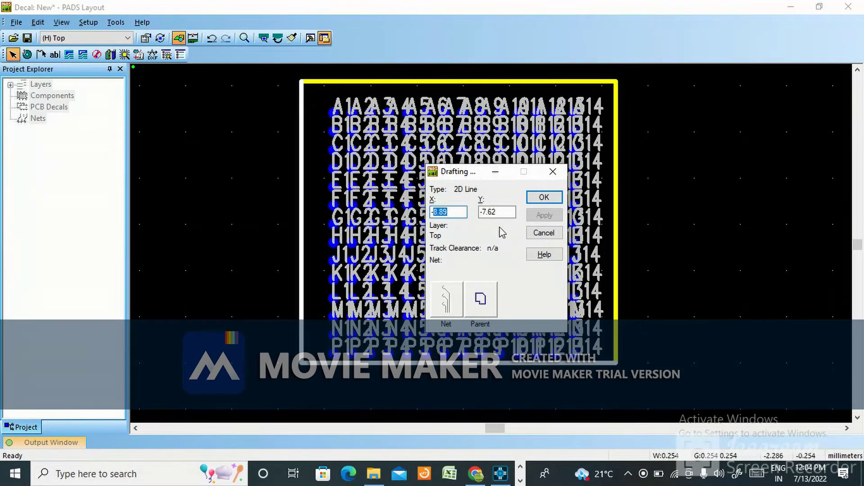
{"action": "type", "text": "-4"}
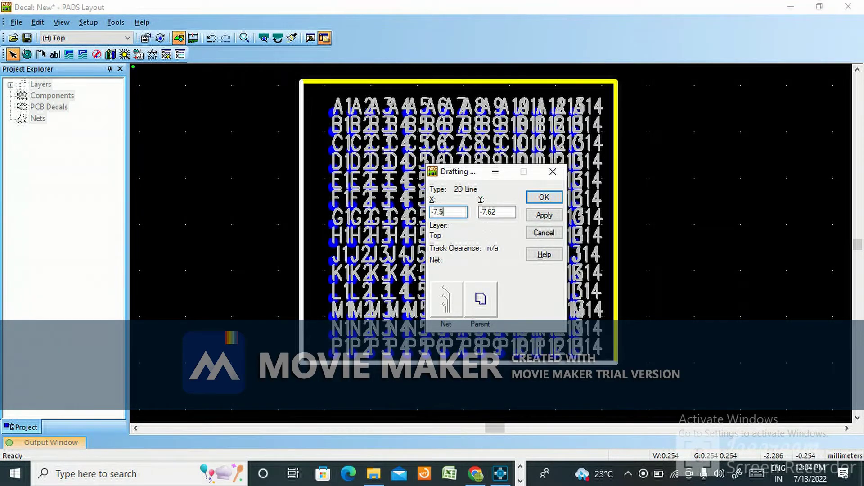
{"action": "left_click", "coordinate": [500, 212]}
{"action": "left_click", "coordinate": [545, 215]}
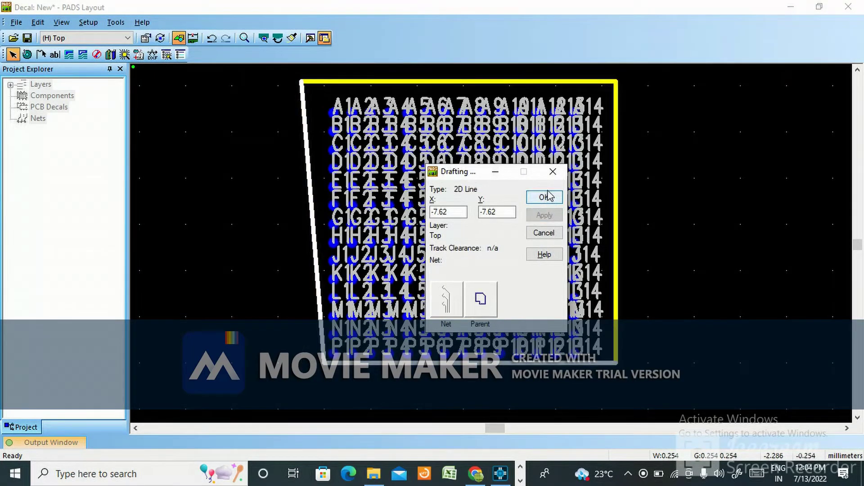
{"action": "left_click", "coordinate": [545, 197]}
- Set the outline's upper-left corner to X -7.5 and Y 7.62
{"action": "left_click", "coordinate": [297, 75]}
{"action": "left_click", "coordinate": [299, 79]}
{"action": "right_click", "coordinate": [299, 79]}
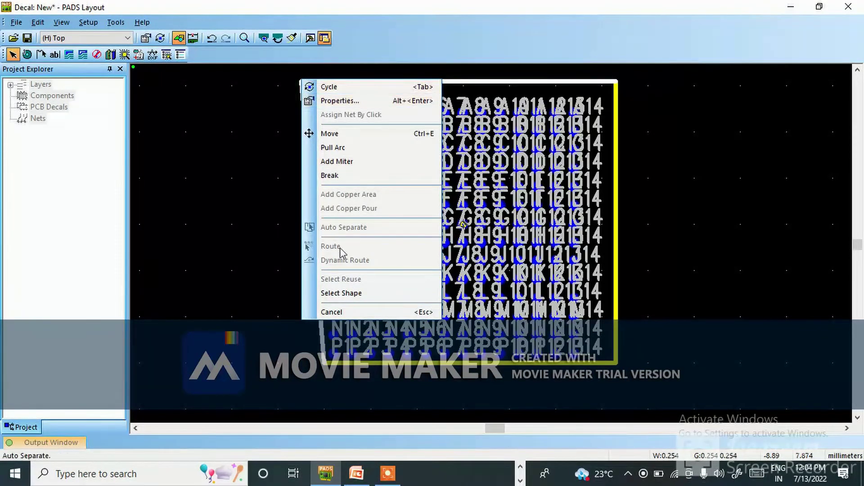
{"action": "left_click", "coordinate": [340, 100]}
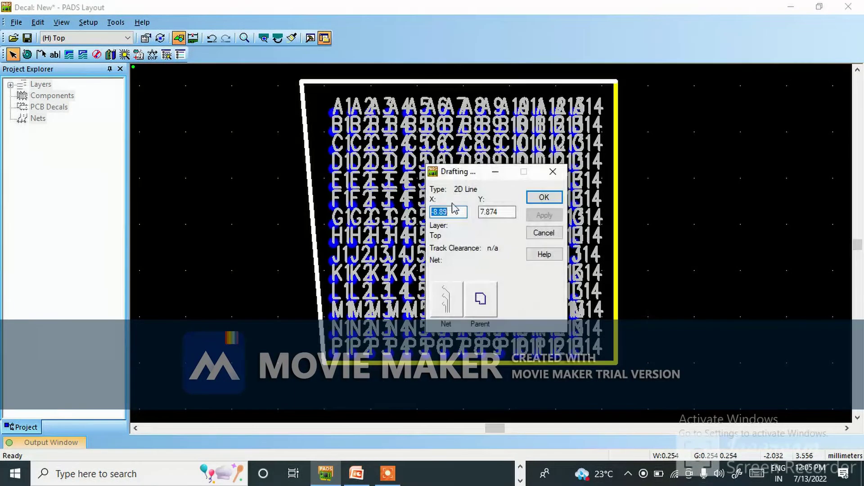
{"action": "type", "text": "7"}
{"action": "type", "text": ".5"}
{"action": "key", "text": "Tab"}
{"action": "left_click", "coordinate": [499, 211]}
{"action": "type", "text": "62"}
{"action": "left_click", "coordinate": [545, 215]}
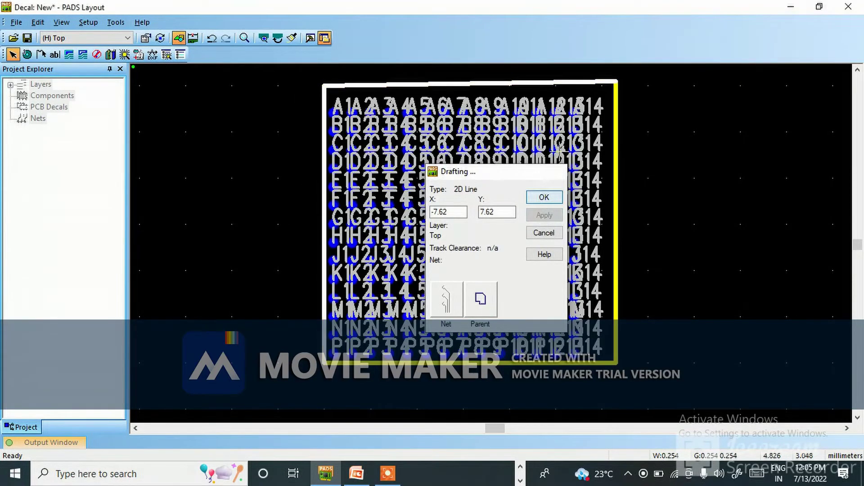
{"action": "left_click", "coordinate": [545, 197]}
- Set the outline's upper-right corner to X 7.5 and Y 7.62
{"action": "right_click", "coordinate": [616, 85]}
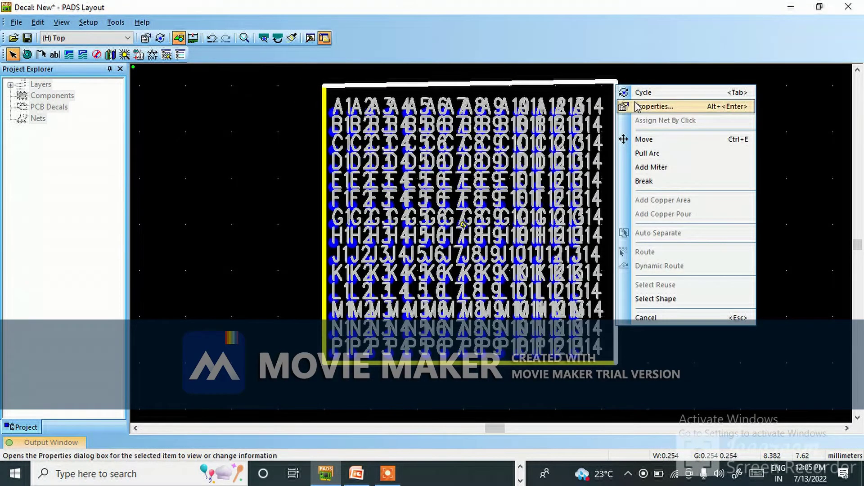
{"action": "left_click", "coordinate": [648, 106]}
{"action": "left_click_drag", "start_coordinate": [455, 212], "coordinate": [426, 213]}
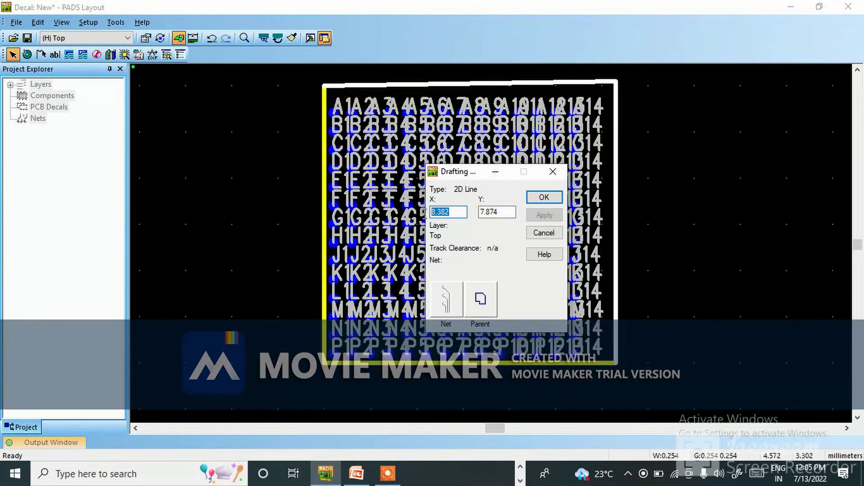
{"action": "type", "text": "7.5"}
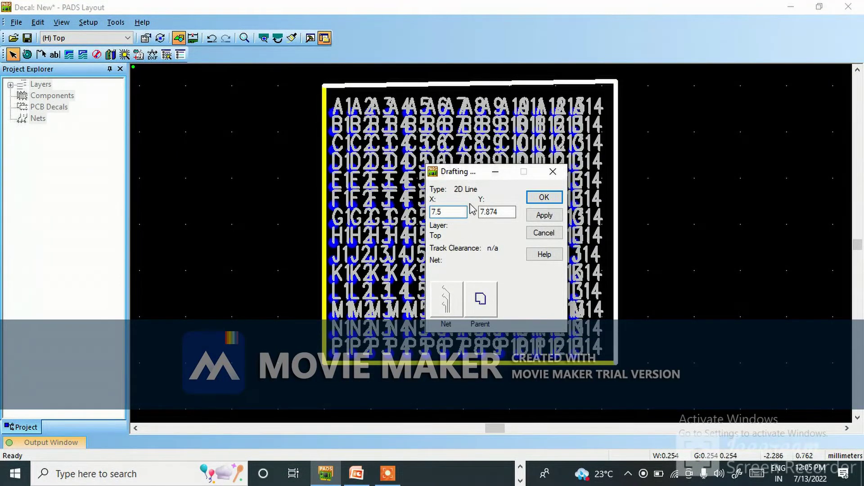
{"action": "left_click_drag", "start_coordinate": [499, 212], "coordinate": [494, 212]}
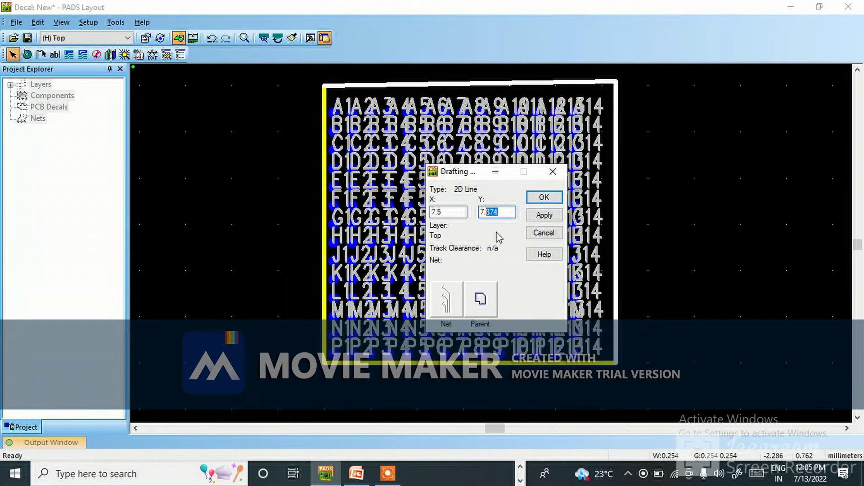
{"action": "left_click", "coordinate": [544, 215]}
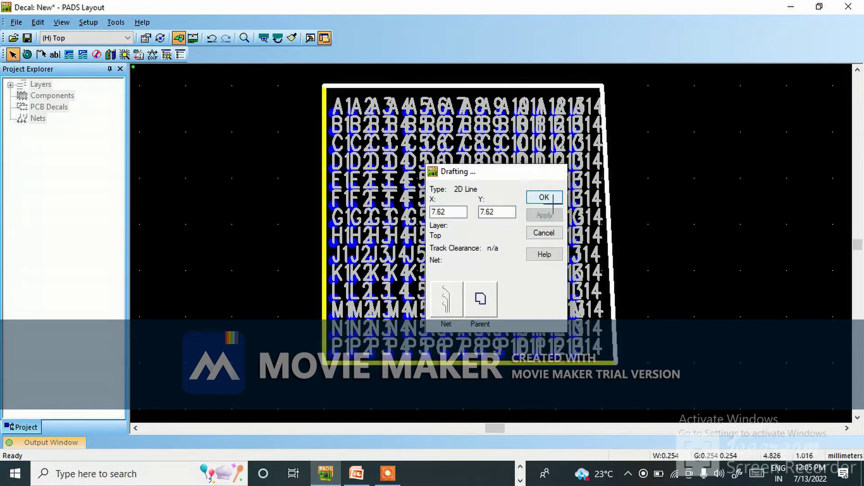
{"action": "left_click", "coordinate": [544, 197]}
- Set the outline's lower-right corner X coordinate to 7.5
{"action": "right_click", "coordinate": [621, 360]}
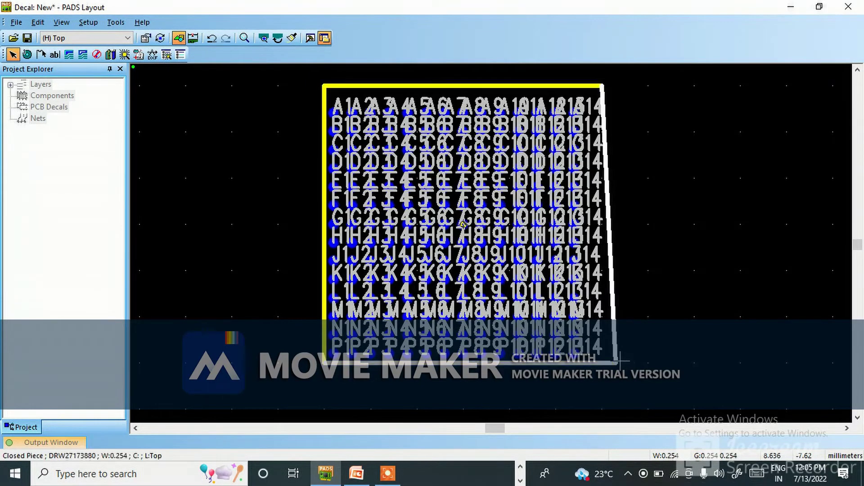
{"action": "left_click", "coordinate": [679, 142]}
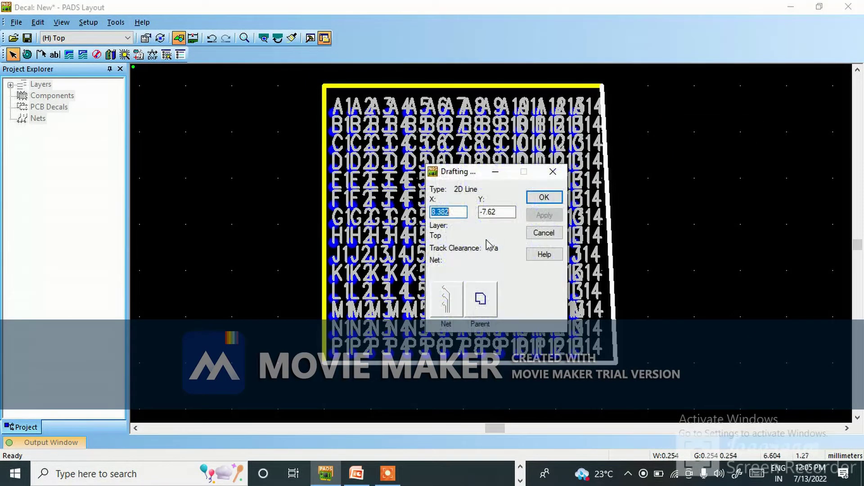
{"action": "left_click_drag", "start_coordinate": [454, 216], "coordinate": [421, 218]}
{"action": "type", "text": "7.5"}
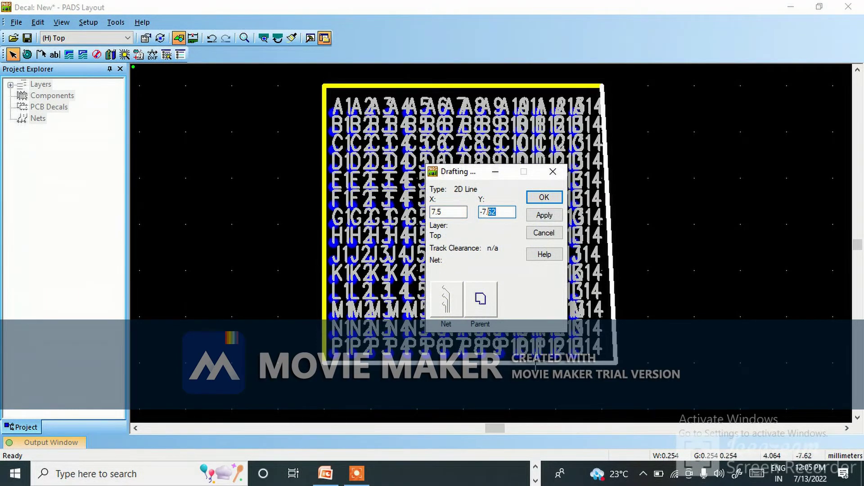
{"action": "left_click", "coordinate": [545, 216]}
{"action": "left_click", "coordinate": [544, 197]}
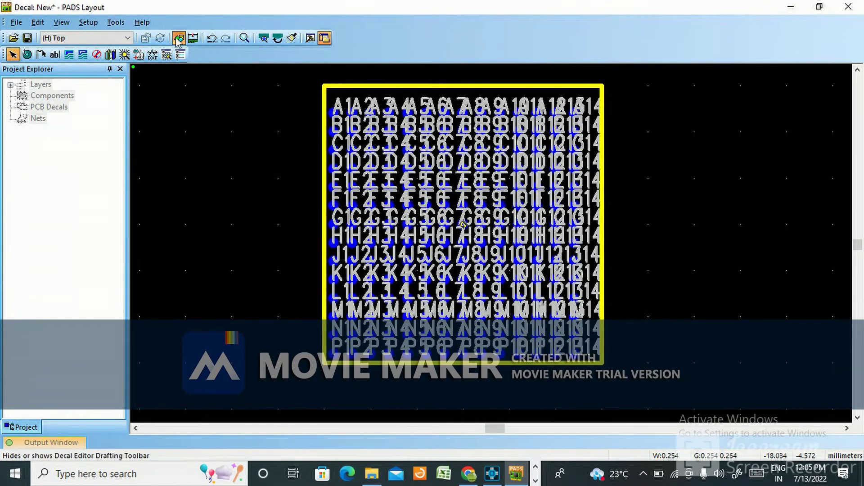
- Assign the whole 15 mm body outline to the Assembly Drawing Top layer
{"action": "left_click", "coordinate": [327, 84]}
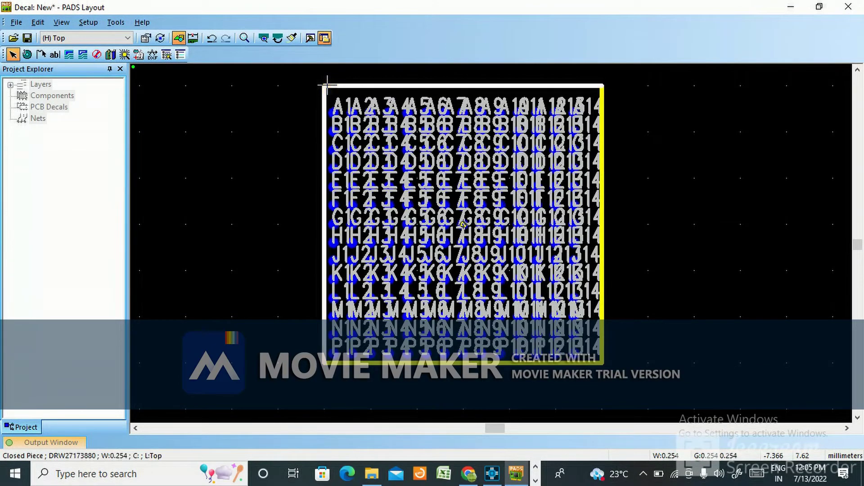
{"action": "right_click", "coordinate": [326, 85]}
{"action": "left_click", "coordinate": [347, 297]}
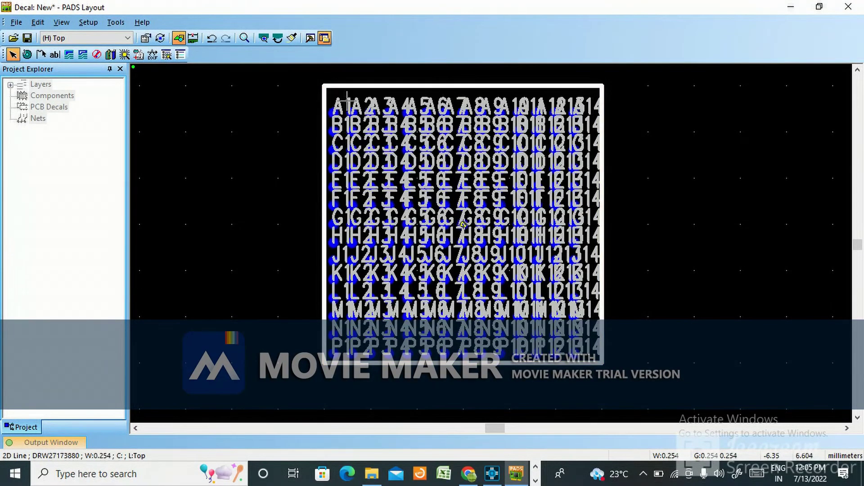
{"action": "right_click", "coordinate": [348, 84]}
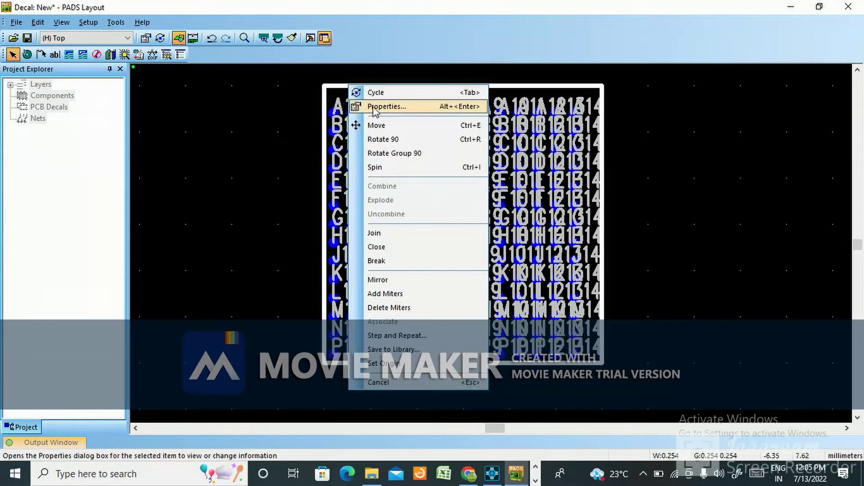
{"action": "left_click", "coordinate": [376, 104]}
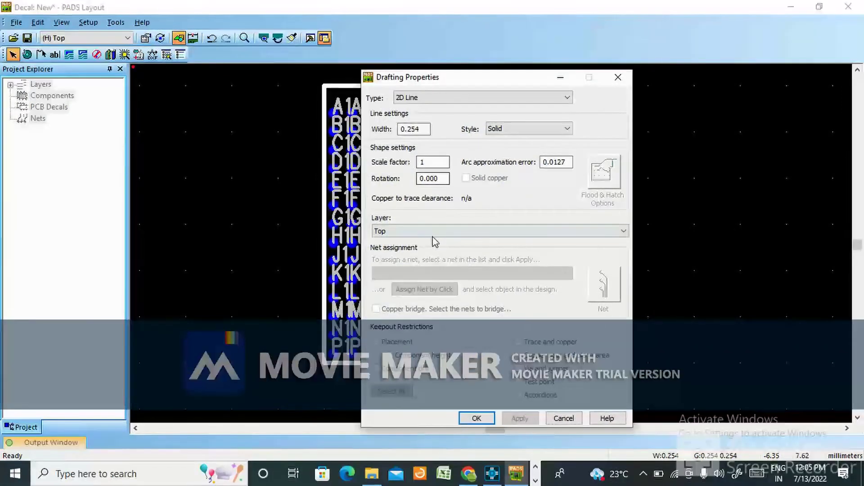
{"action": "left_click", "coordinate": [432, 232]}
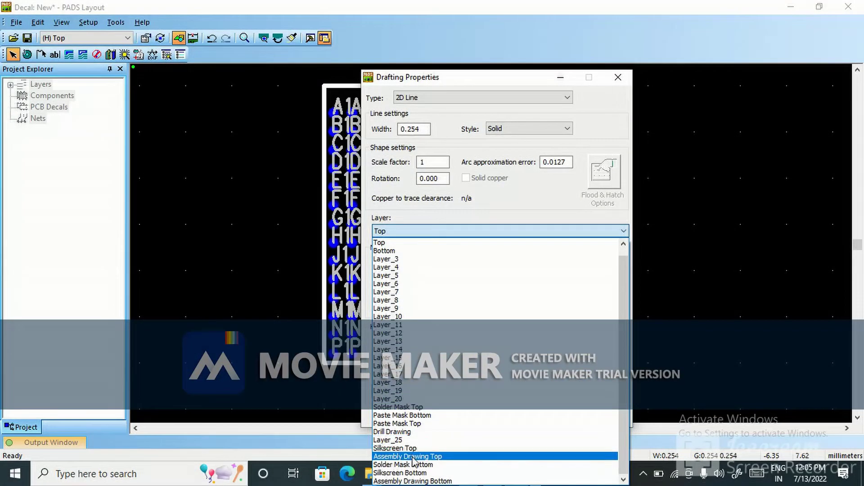
{"action": "left_click", "coordinate": [413, 457]}
{"action": "left_click", "coordinate": [517, 417]}
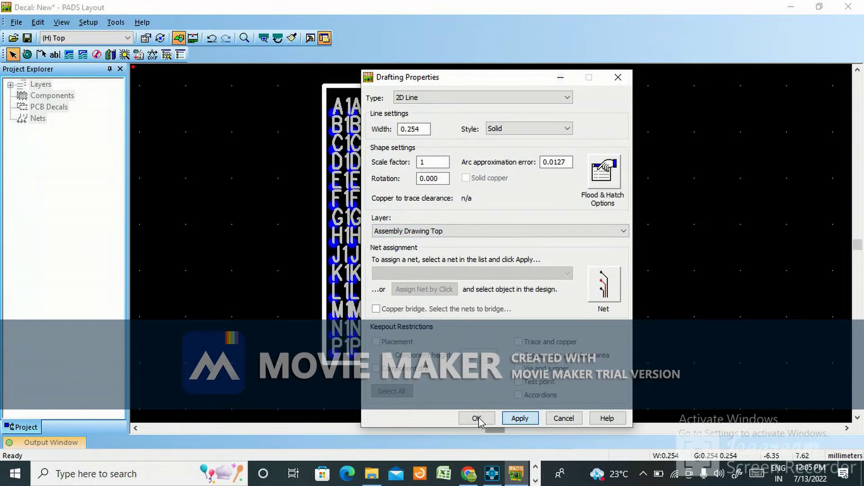
{"action": "left_click", "coordinate": [473, 416]}
{"action": "left_click", "coordinate": [312, 291]}
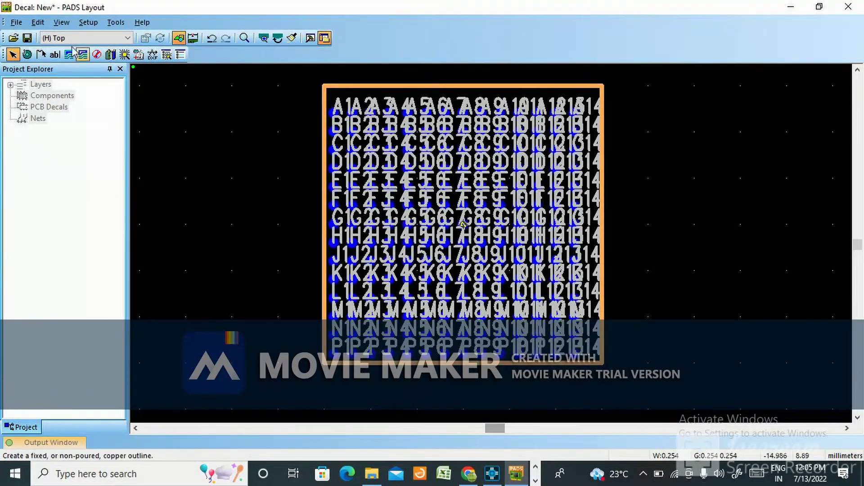
- Toggle object snapping and draw a second 2D line rectangle about 16.26 mm square around the body outline
{"action": "left_click", "coordinate": [41, 54]}
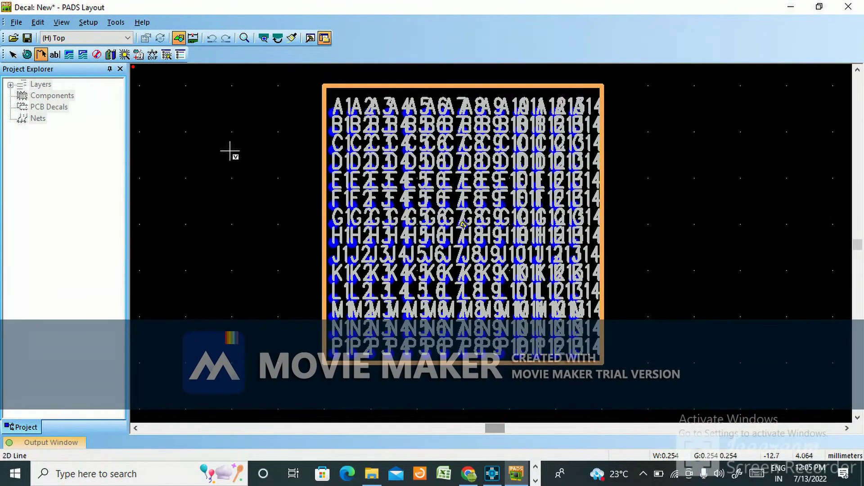
{"action": "right_click", "coordinate": [236, 143]}
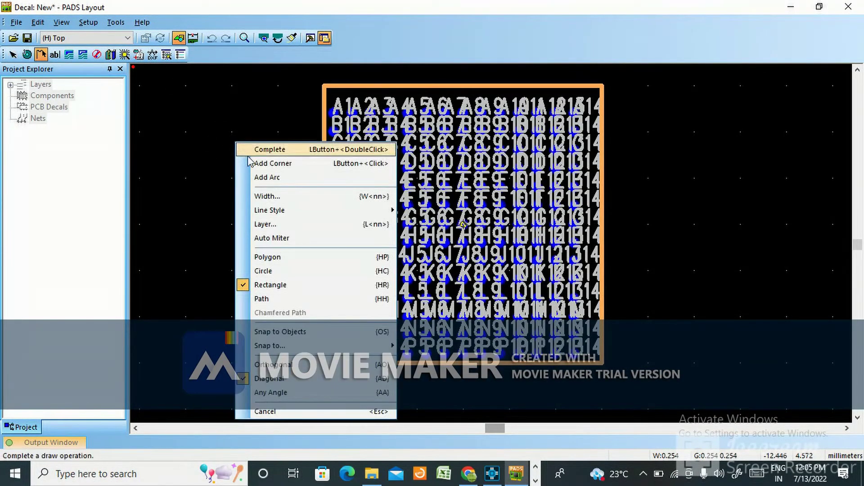
{"action": "left_click", "coordinate": [294, 331]}
{"action": "left_click", "coordinate": [316, 77]}
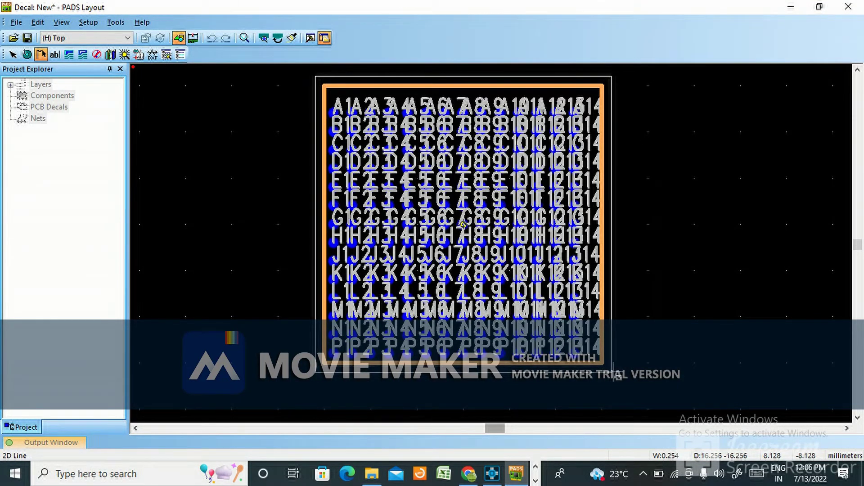
{"action": "left_click", "coordinate": [614, 374]}
{"action": "key", "text": "Escape"}
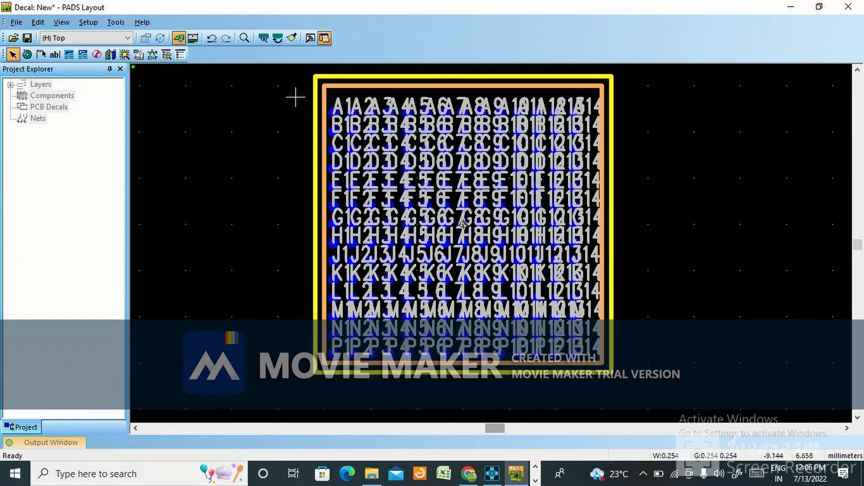
- Assign the outer rectangle to the Silkscreen Top layer
{"action": "right_click", "coordinate": [314, 76]}
{"action": "left_click", "coordinate": [342, 306]}
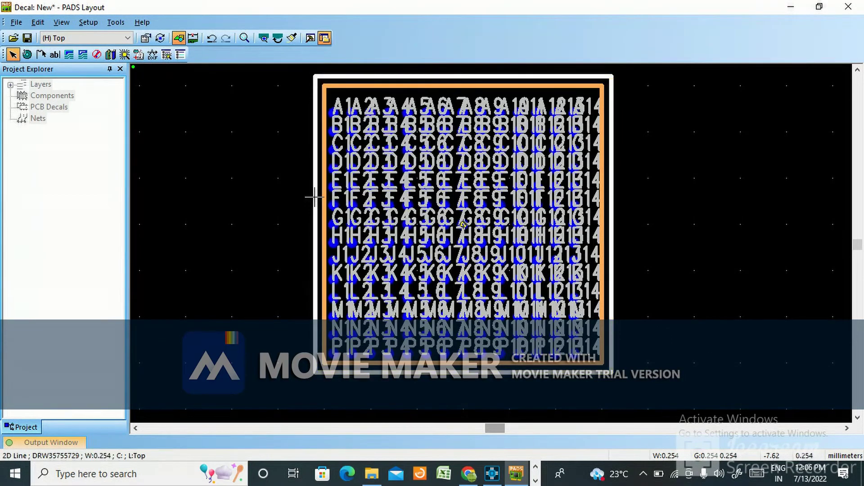
{"action": "right_click", "coordinate": [325, 78]}
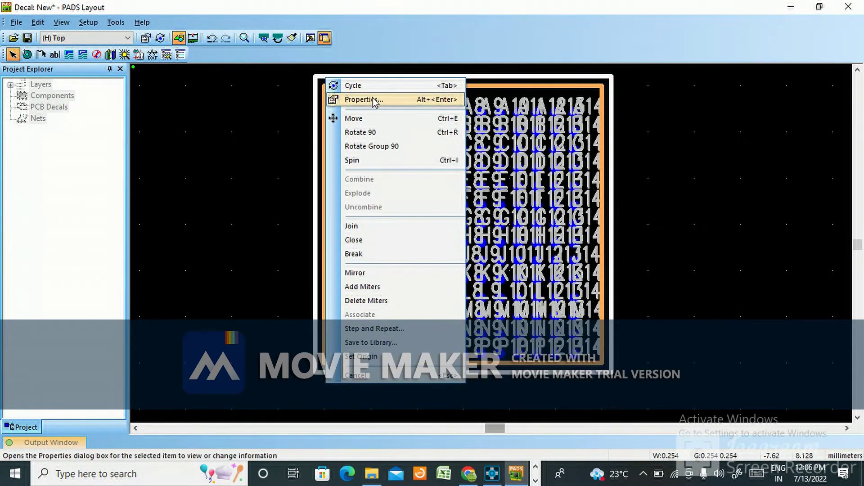
{"action": "left_click", "coordinate": [355, 99]}
{"action": "left_click", "coordinate": [461, 232]}
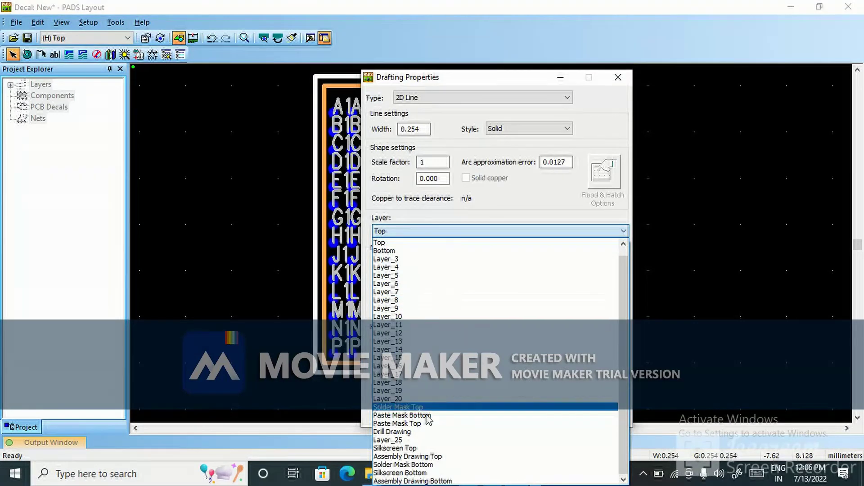
{"action": "left_click", "coordinate": [427, 449]}
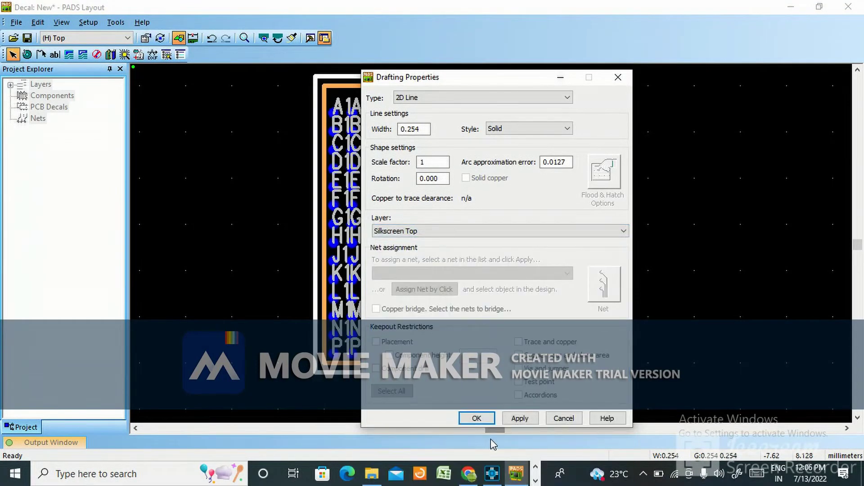
{"action": "left_click", "coordinate": [519, 421]}
{"action": "left_click", "coordinate": [475, 418]}
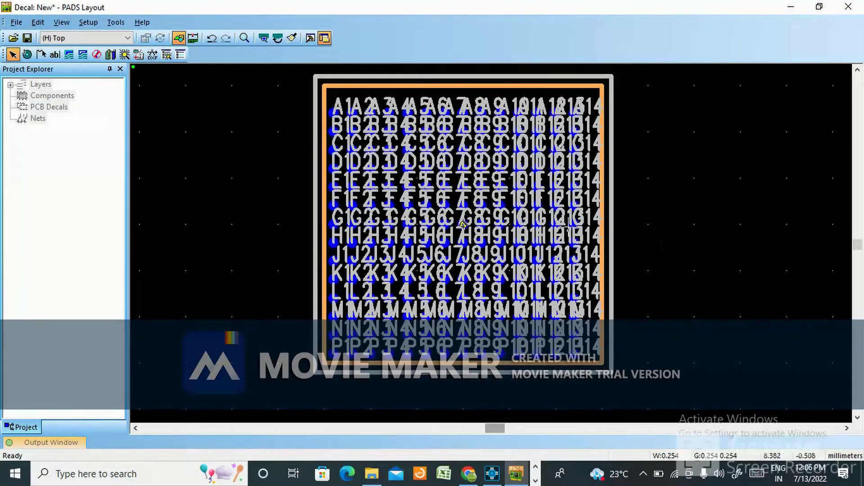
- Add a Ref.Des. label on the Assembly Drawing Top layer and move it just above the middle of the outlines
{"action": "left_click", "coordinate": [138, 55]}
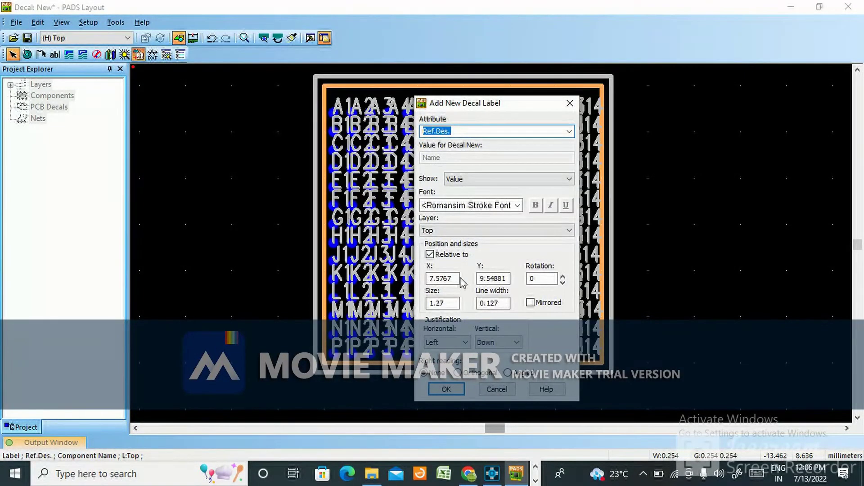
{"action": "left_click", "coordinate": [468, 231]}
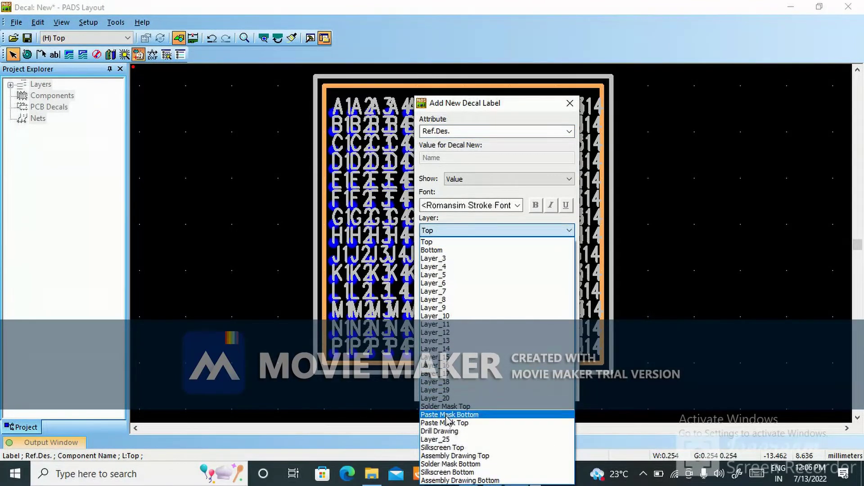
{"action": "left_click", "coordinate": [450, 455]}
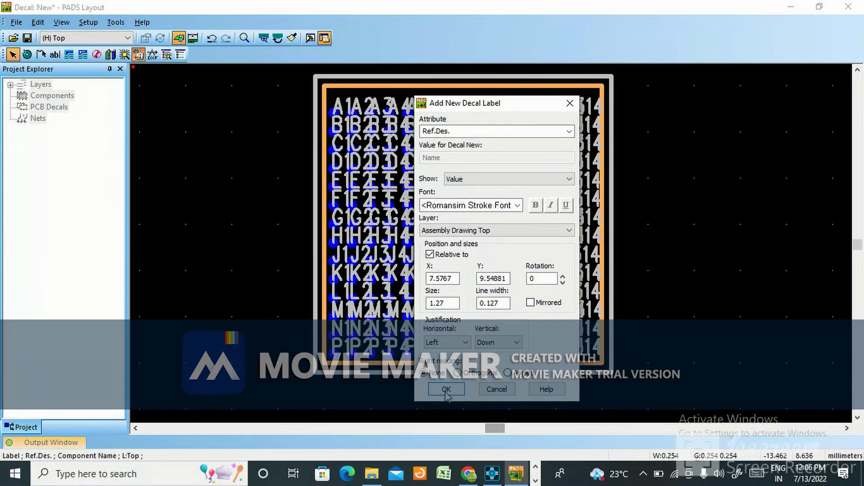
{"action": "left_click", "coordinate": [445, 391]}
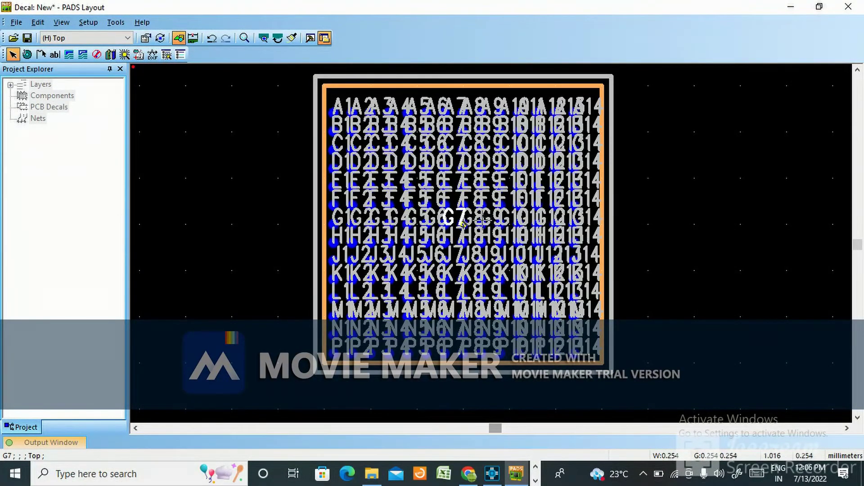
{"action": "scroll", "coordinate": [462, 224], "scroll_direction": "up", "scroll_amount": 2}
{"action": "scroll", "coordinate": [462, 255], "scroll_direction": "down", "scroll_amount": 2}
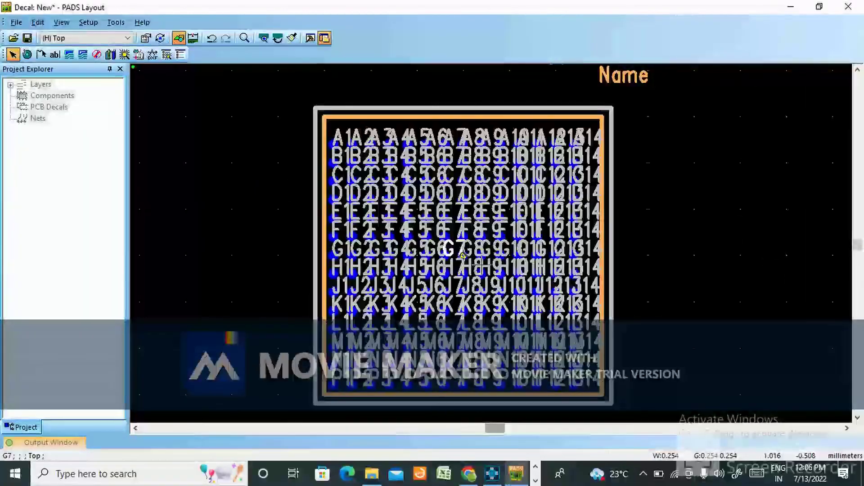
{"action": "scroll", "coordinate": [462, 255], "scroll_direction": "down", "scroll_amount": 1}
{"action": "left_click_drag", "start_coordinate": [572, 144], "coordinate": [454, 147]}
- Assign the original Ref.Des. label beside the Type label to the Silkscreen Top layer
{"action": "left_click", "coordinate": [571, 129]}
{"action": "left_click", "coordinate": [590, 128]}
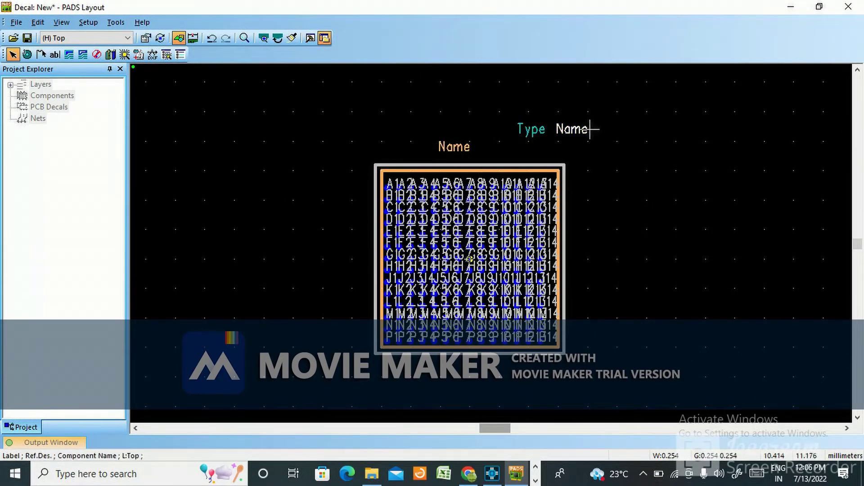
{"action": "right_click", "coordinate": [585, 128]}
{"action": "left_click", "coordinate": [605, 155]}
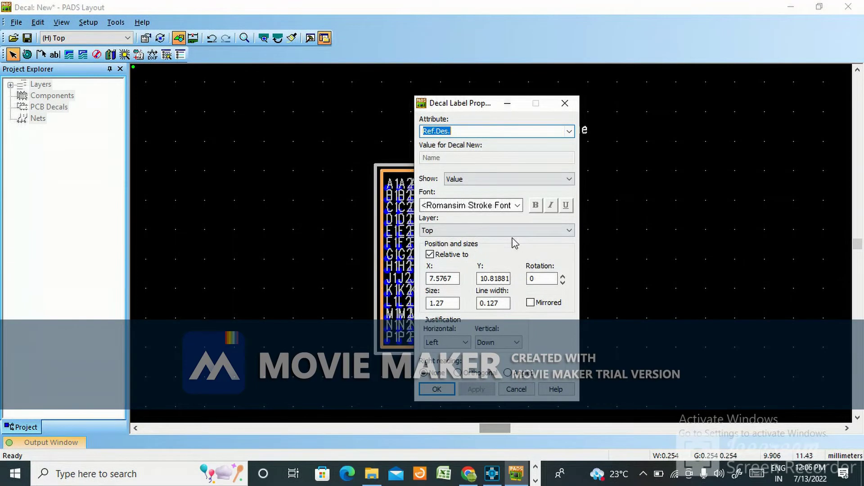
{"action": "left_click", "coordinate": [517, 231]}
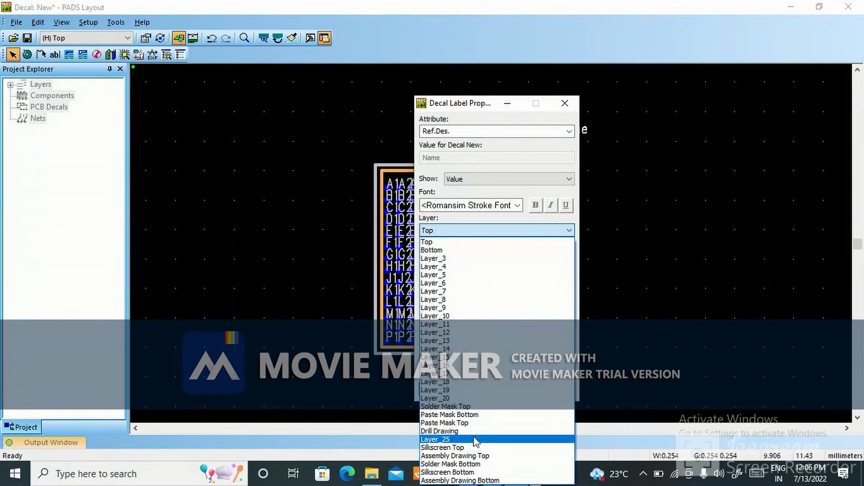
{"action": "left_click", "coordinate": [475, 447]}
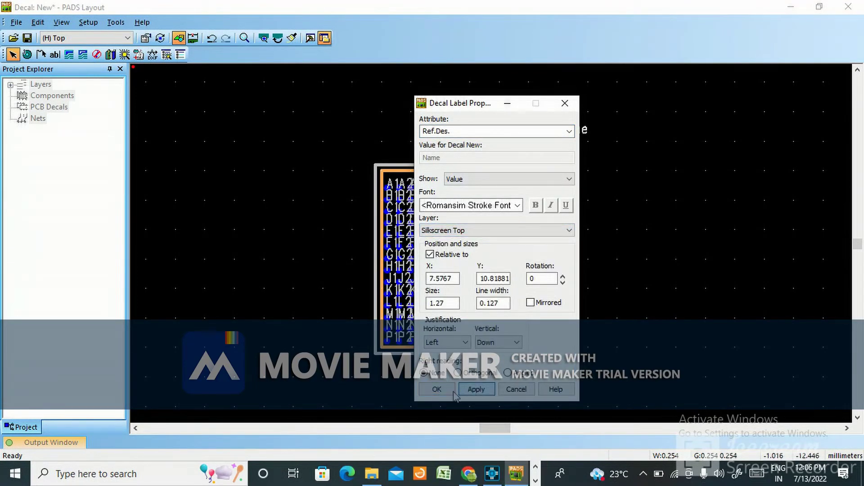
{"action": "left_click", "coordinate": [437, 390]}
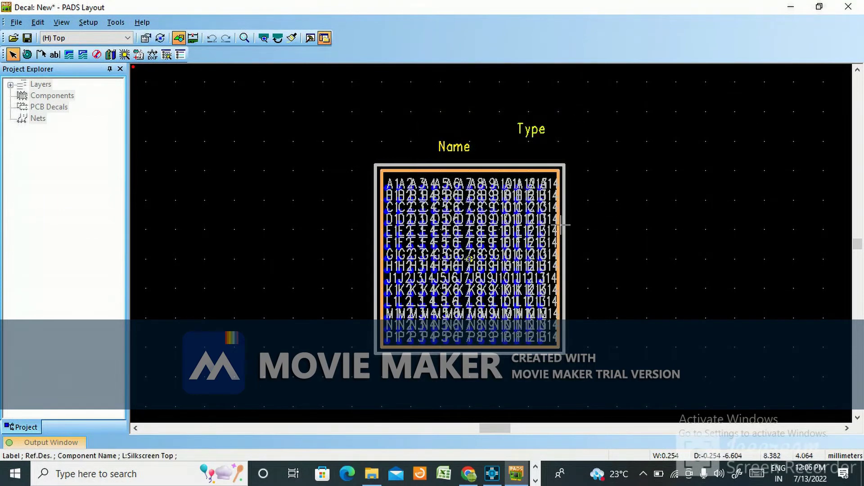
- Move both Name labels to the centre of the ball grid and the Type label just below the outer rectangle
{"action": "mouse_move", "coordinate": [455, 148]}
{"action": "left_mouse_down"}
{"action": "mouse_move", "coordinate": [467, 159]}
{"action": "mouse_move", "coordinate": [467, 285]}
{"action": "mouse_move", "coordinate": [472, 268]}
{"action": "left_mouse_up"}
{"action": "left_click", "coordinate": [543, 147]}
{"action": "left_click_drag", "start_coordinate": [542, 136], "coordinate": [468, 368]}
{"action": "left_click", "coordinate": [468, 369]}
{"action": "left_click", "coordinate": [633, 231]}
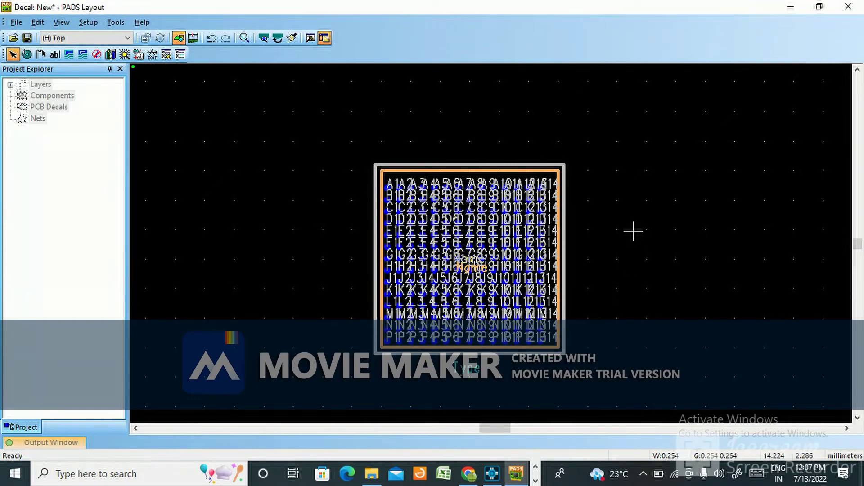
{"action": "scroll", "coordinate": [403, 175], "scroll_direction": "up", "scroll_amount": 2, "text": "ctrl"}
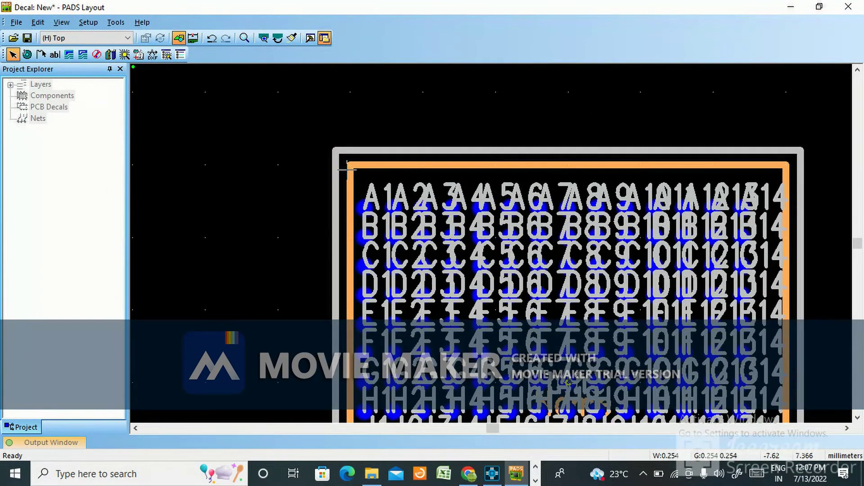
{"action": "key", "text": "F8"}
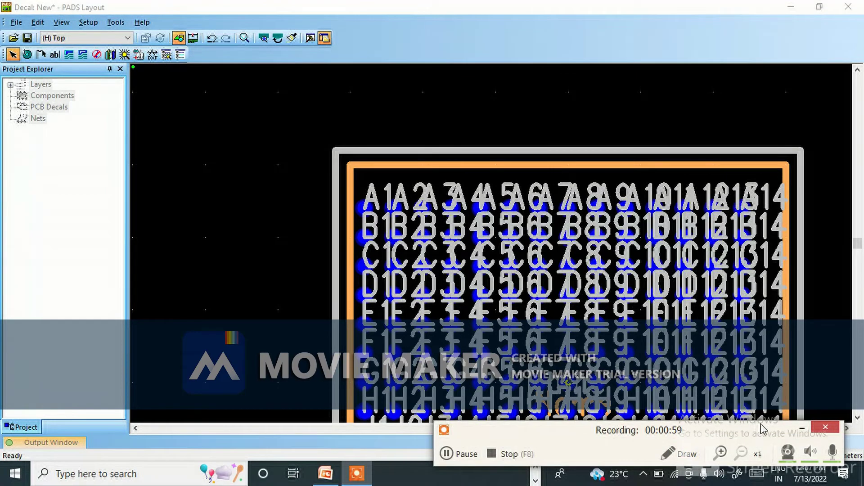
{"action": "left_click", "coordinate": [802, 428]}
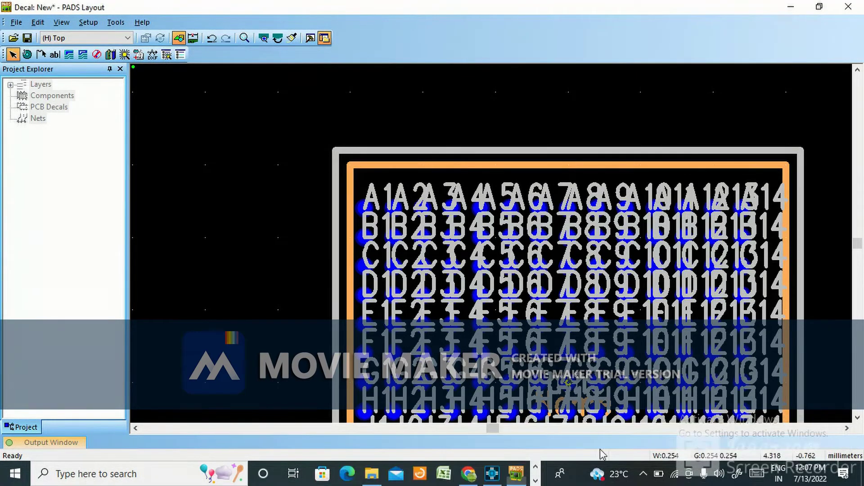
- Check the corner chamfers on the 15mm PBGA outline drawing in Chrome and return to the decal in PADS Layout
{"action": "left_click", "coordinate": [466, 475]}
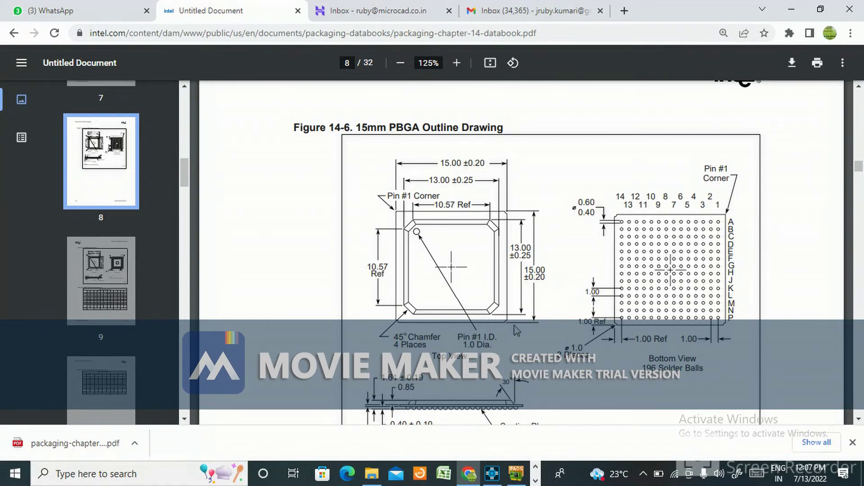
{"action": "left_click", "coordinate": [516, 473]}
{"action": "scroll", "coordinate": [372, 259], "scroll_direction": "down", "scroll_amount": 5}
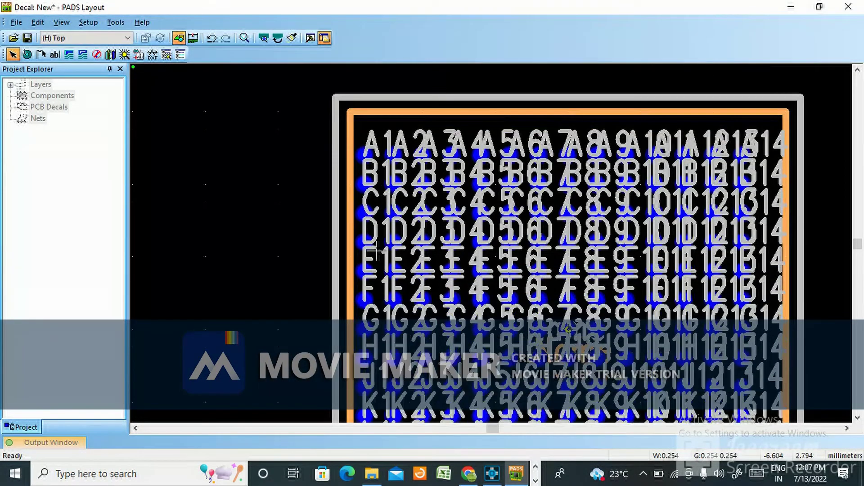
{"action": "scroll", "coordinate": [373, 261], "scroll_direction": "down", "scroll_amount": 3}
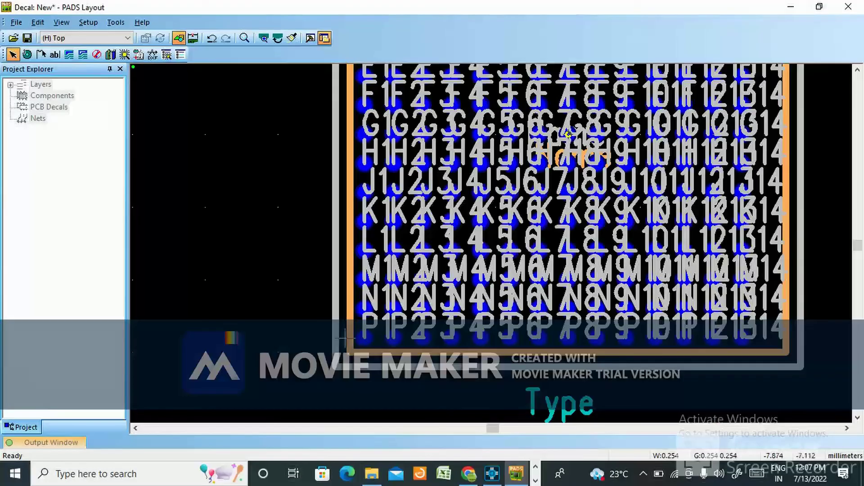
- Try a large miter on the lower-left corner of the inner assembly outline, check its properties and undo it
{"action": "right_click", "coordinate": [352, 364]}
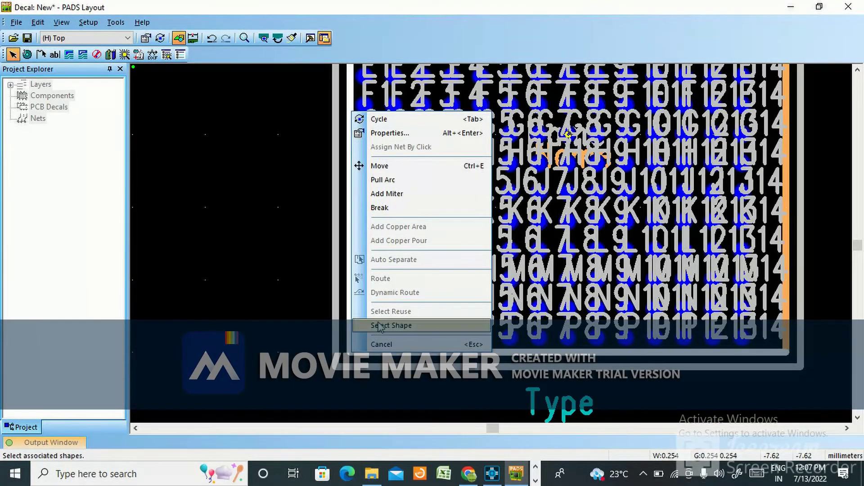
{"action": "left_click", "coordinate": [385, 194]}
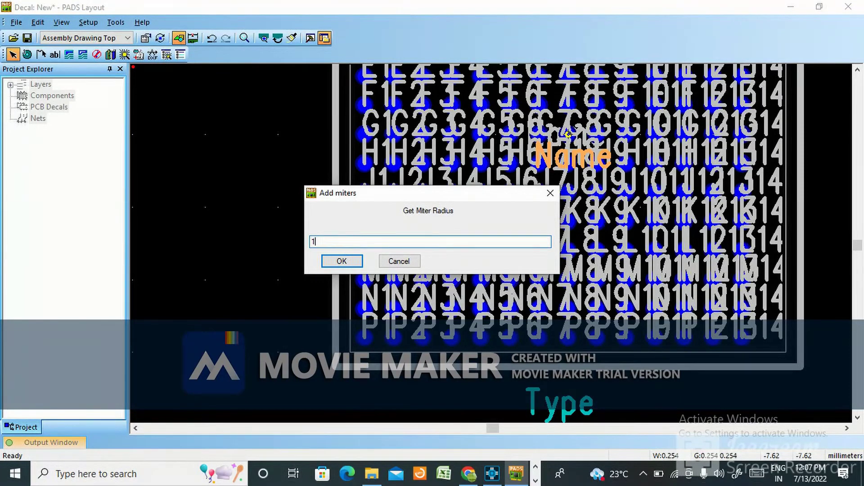
{"action": "left_click", "coordinate": [342, 261]}
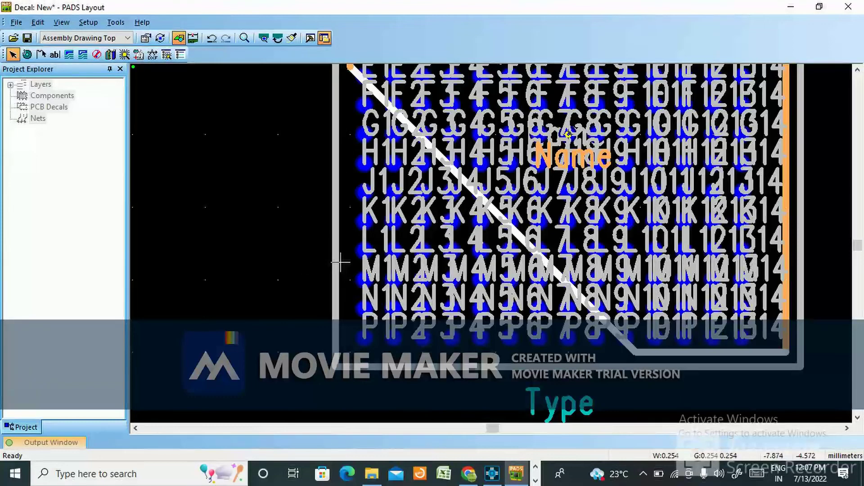
{"action": "right_click", "coordinate": [351, 67]}
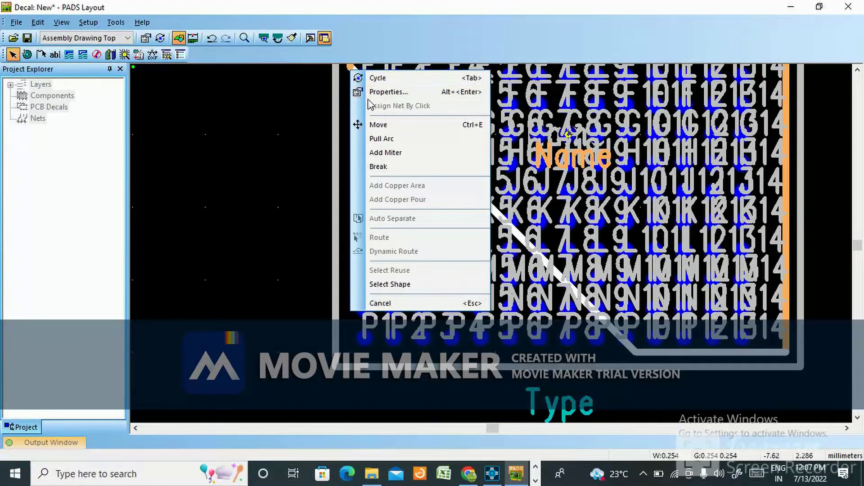
{"action": "left_click", "coordinate": [386, 92]}
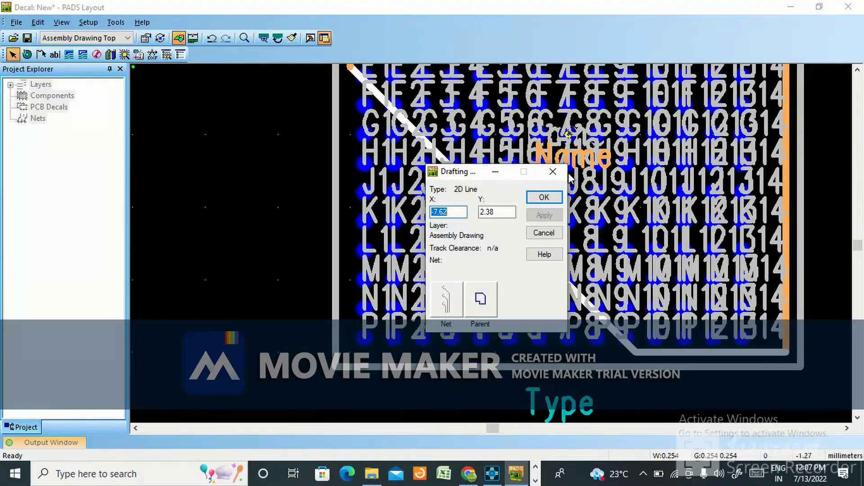
{"action": "left_click", "coordinate": [553, 172]}
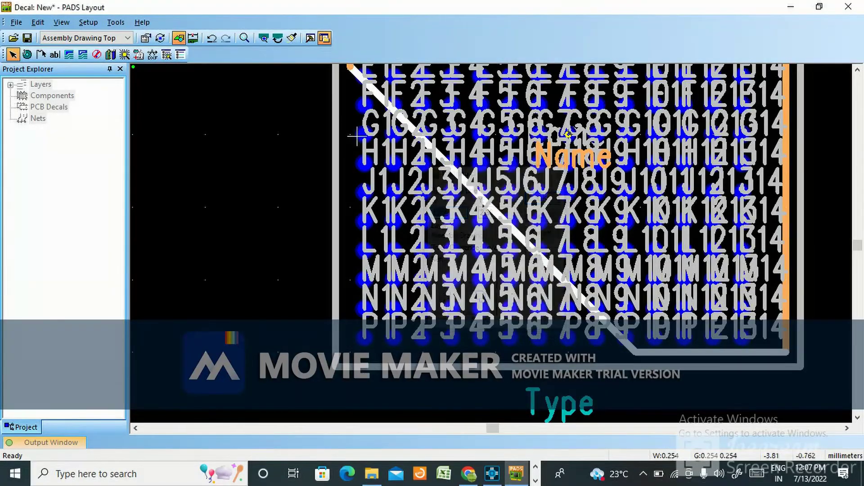
{"action": "left_click", "coordinate": [213, 39]}
- Try a smaller miter on the lower-left corner of the inner assembly outline and undo it
{"action": "right_click", "coordinate": [350, 115]}
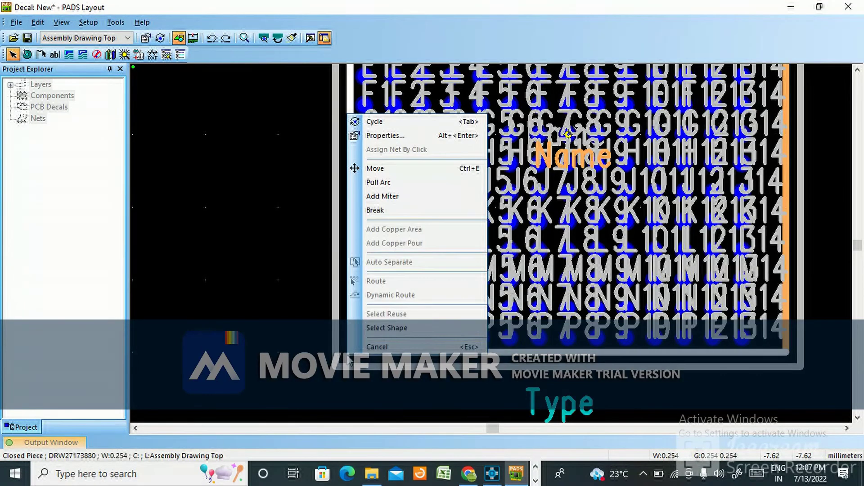
{"action": "left_click", "coordinate": [382, 196]}
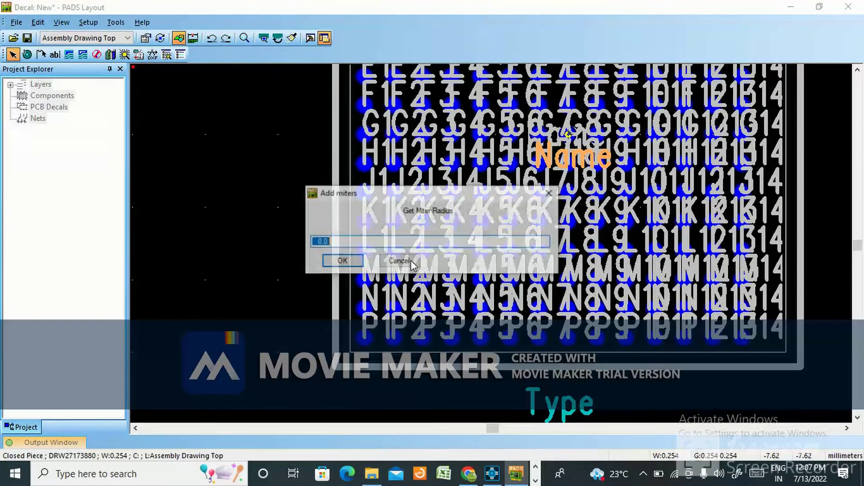
{"action": "left_click", "coordinate": [342, 261]}
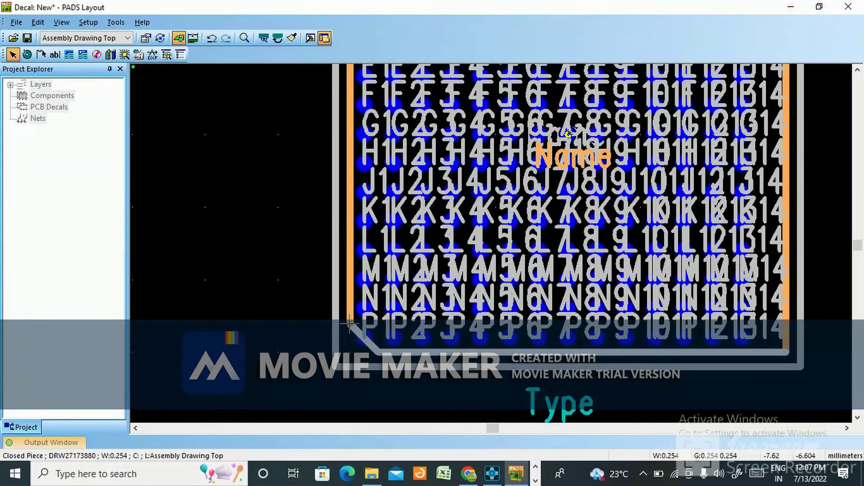
{"action": "left_click", "coordinate": [212, 38]}
- Check the properties of the inner assembly outline's lower-left corner and add a short miter just clear of ball P1
{"action": "right_click", "coordinate": [350, 116]}
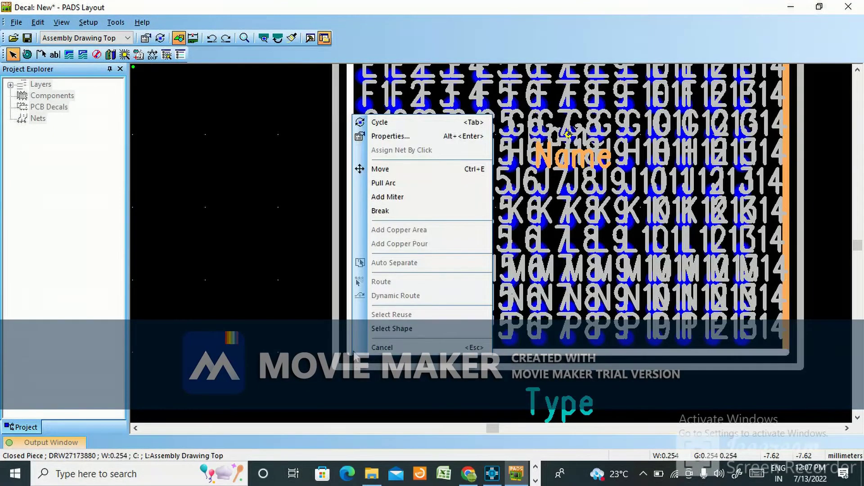
{"action": "left_click", "coordinate": [386, 135]}
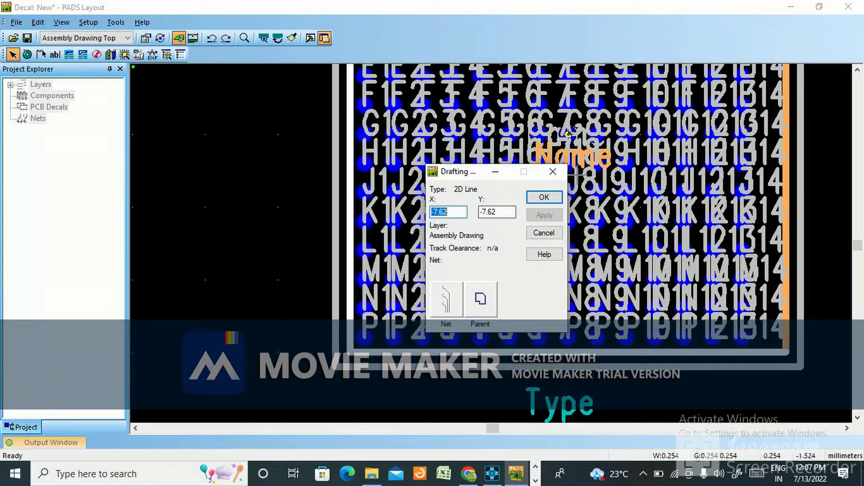
{"action": "left_click", "coordinate": [553, 171]}
{"action": "right_click", "coordinate": [348, 354]}
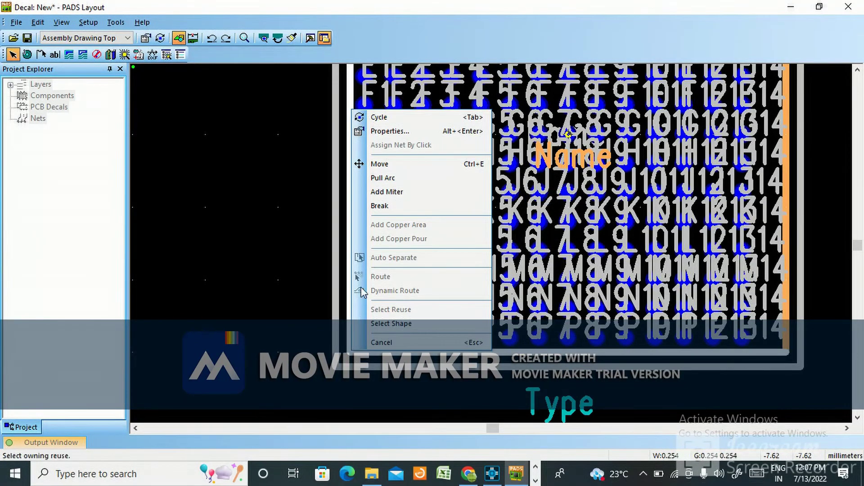
{"action": "left_click", "coordinate": [393, 194]}
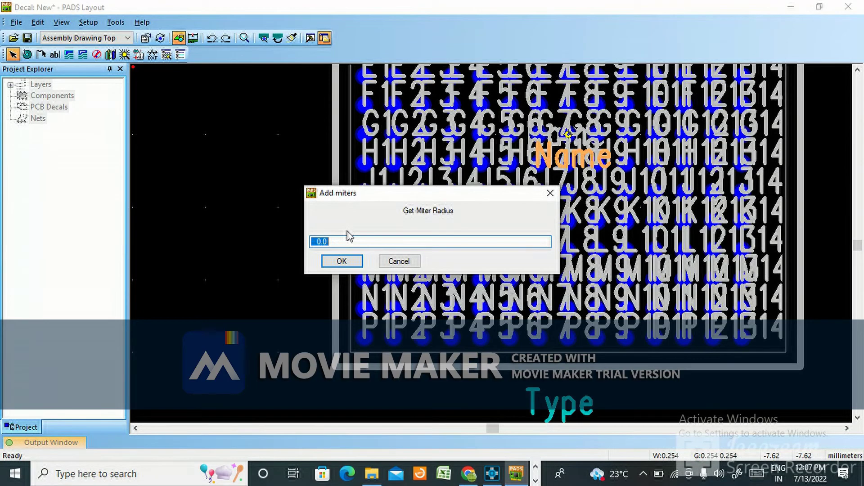
{"action": "left_click", "coordinate": [341, 261]}
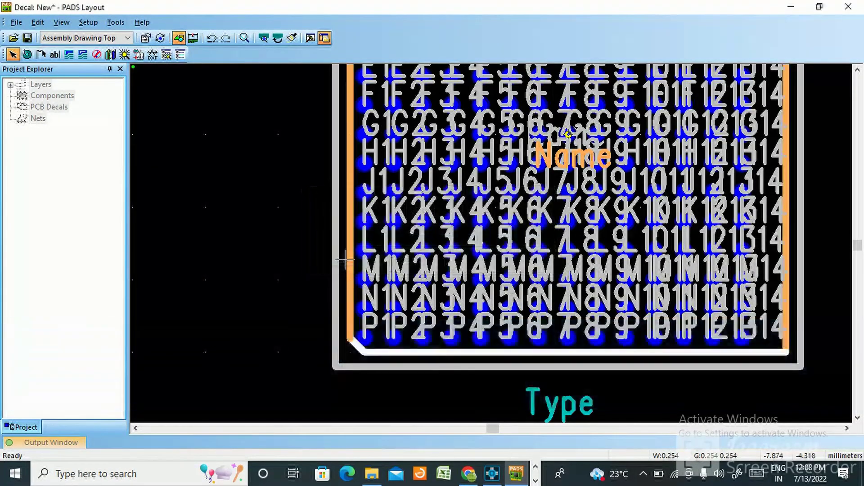
{"action": "left_click", "coordinate": [341, 370]}
{"action": "right_click", "coordinate": [340, 368]}
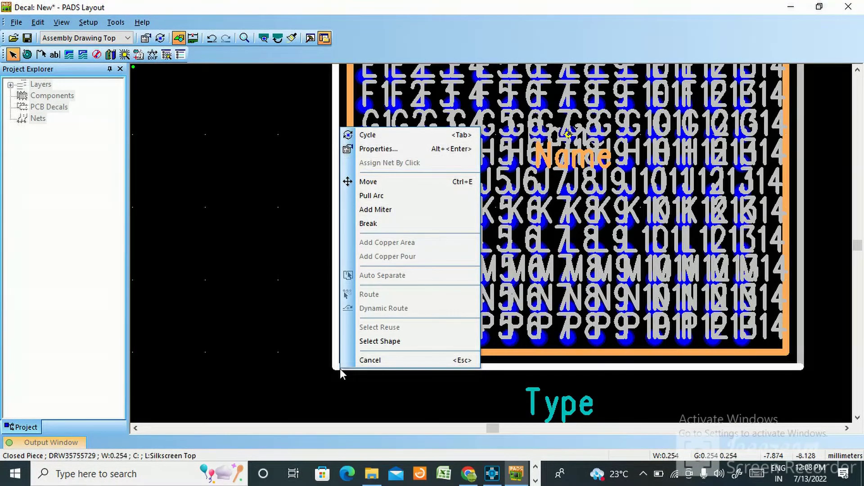
{"action": "left_click", "coordinate": [539, 466]}
{"action": "left_click", "coordinate": [536, 481]}
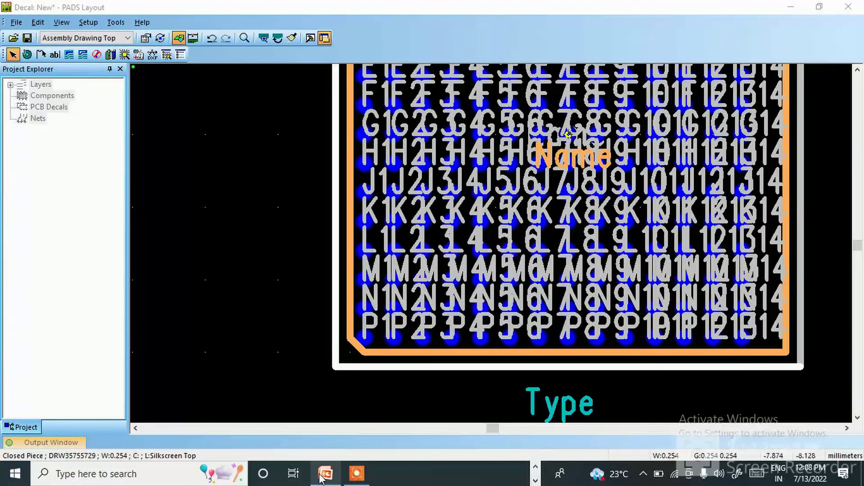
{"action": "left_click", "coordinate": [356, 474]}
{"action": "left_click", "coordinate": [447, 454]}
{"action": "left_click", "coordinate": [447, 453]}
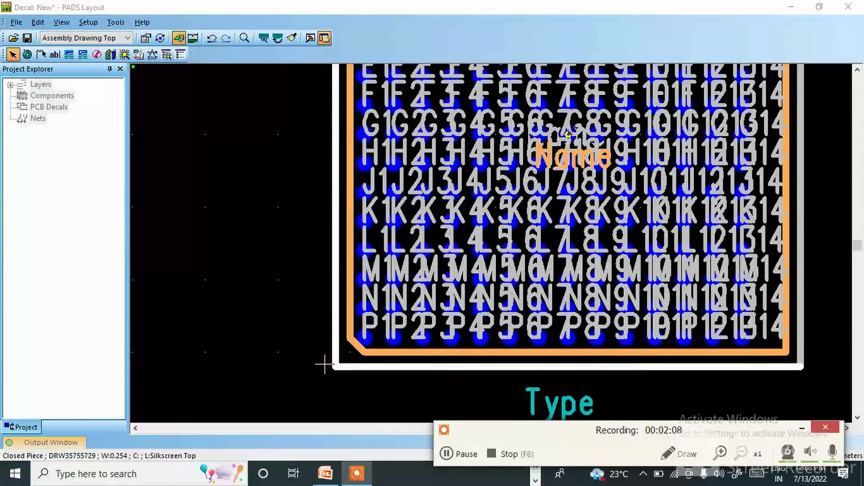
{"action": "left_click", "coordinate": [802, 431]}
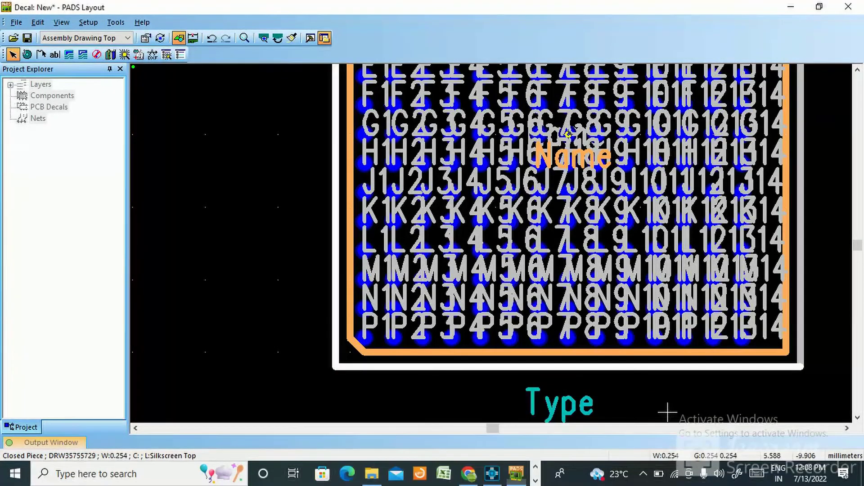
- Add a matching short miter to the lower-left corner of the outer silkscreen outline
{"action": "right_click", "coordinate": [338, 364]}
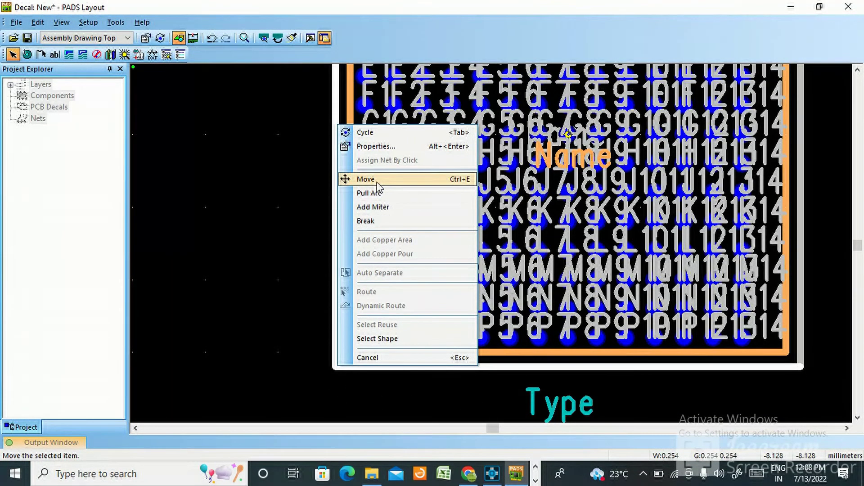
{"action": "left_click", "coordinate": [377, 207]}
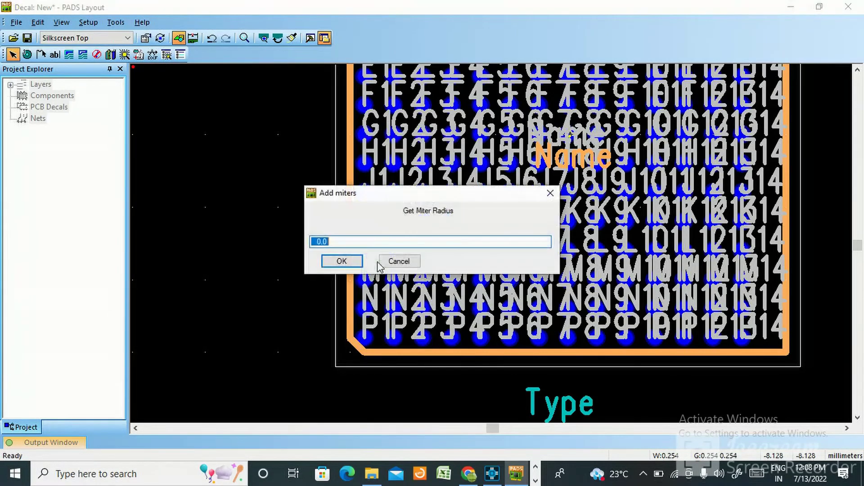
{"action": "left_click", "coordinate": [342, 261]}
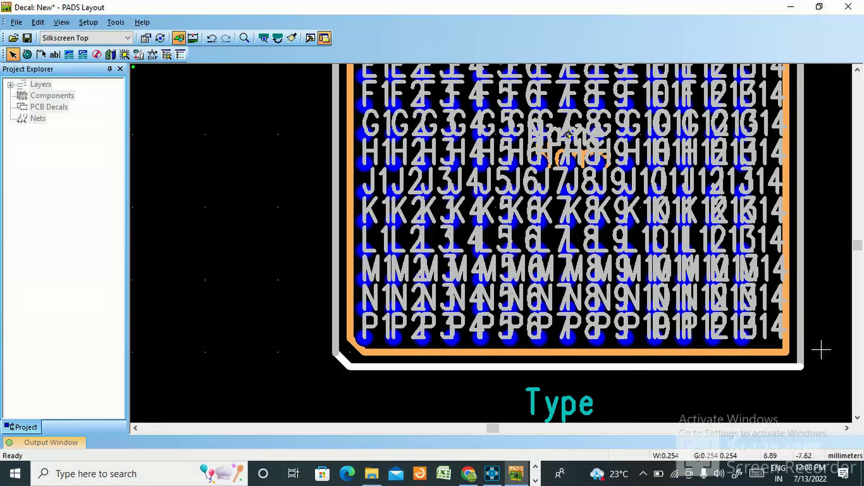
- Miter the lower-right corners of the inner assembly outline and the outer silkscreen outline to match their lower-left corners
{"action": "right_click", "coordinate": [786, 353]}
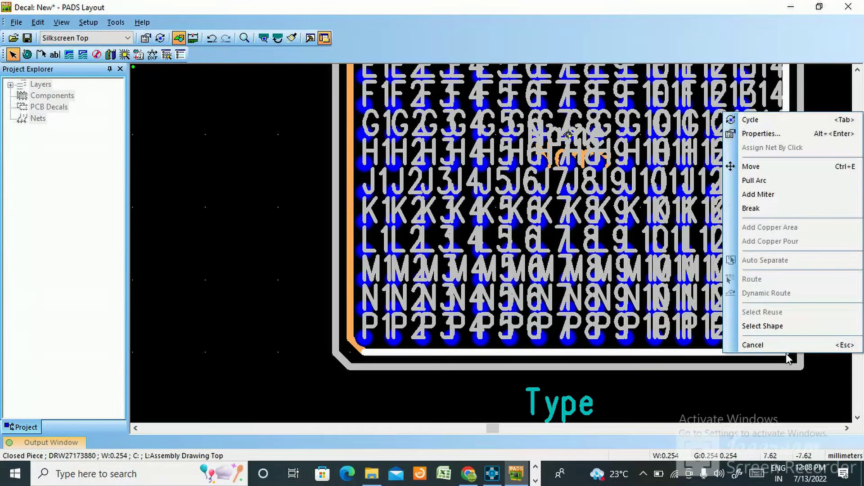
{"action": "left_click", "coordinate": [780, 200]}
{"action": "left_click", "coordinate": [331, 243]}
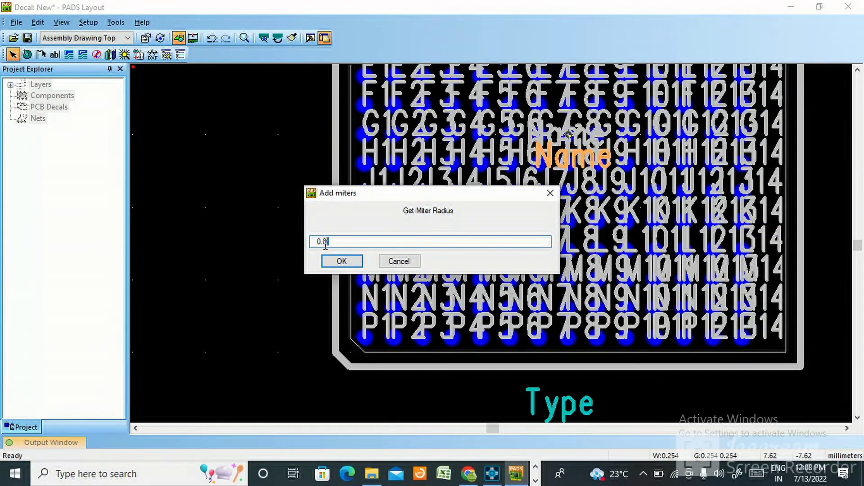
{"action": "left_click", "coordinate": [338, 260]}
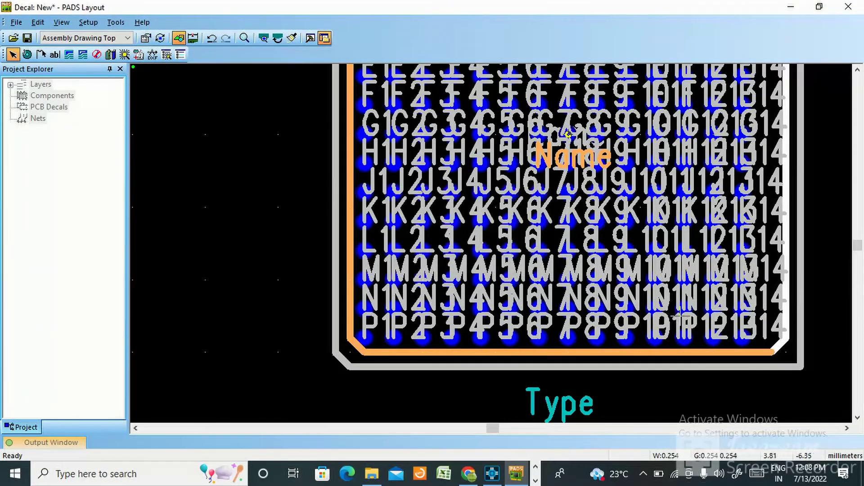
{"action": "right_click", "coordinate": [805, 364]}
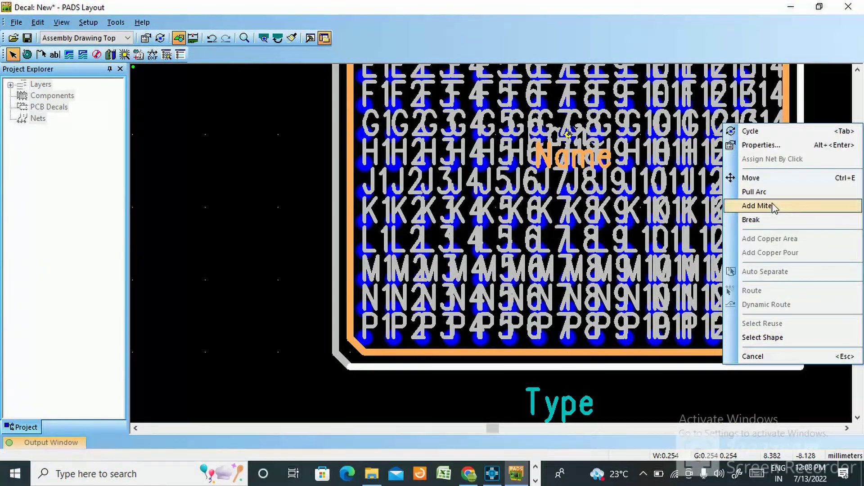
{"action": "left_click", "coordinate": [759, 206]}
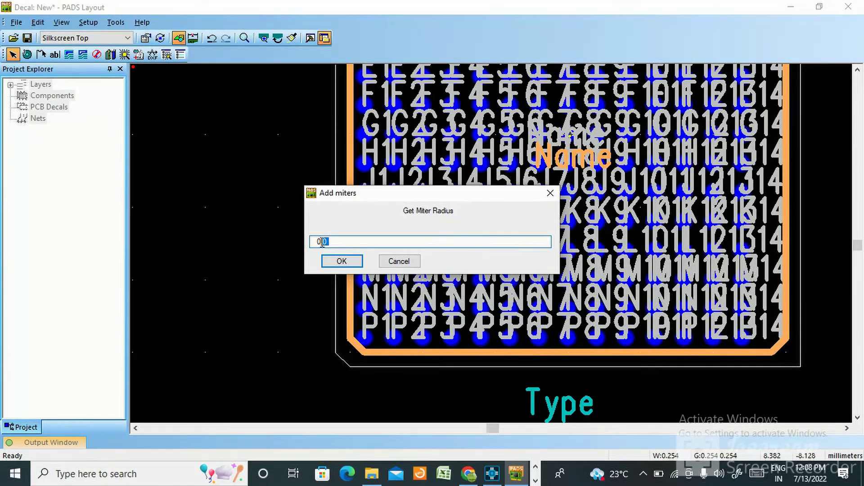
{"action": "left_click", "coordinate": [347, 263]}
- Miter the upper-right corners of the assembly and silkscreen outlines to match the lower corners, keeping the upper-left corners square
{"action": "scroll", "coordinate": [687, 278], "scroll_direction": "up", "scroll_amount": 3}
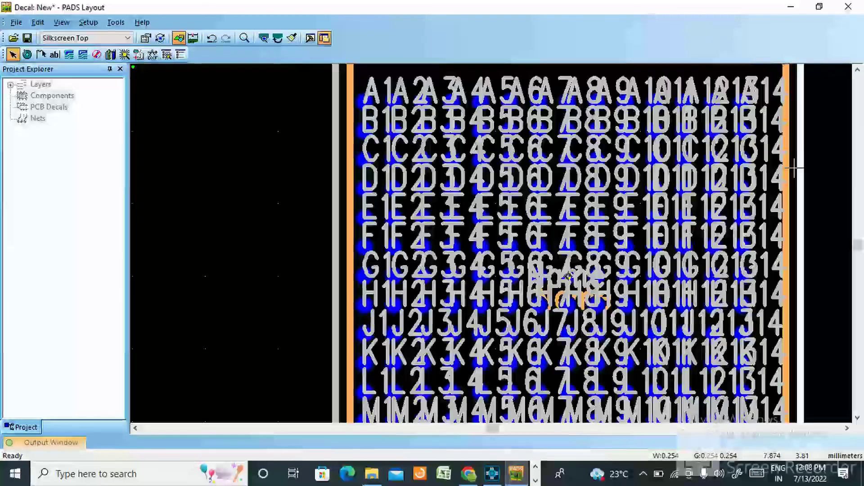
{"action": "scroll", "coordinate": [794, 168], "scroll_direction": "up", "scroll_amount": 3}
{"action": "right_click", "coordinate": [788, 112]}
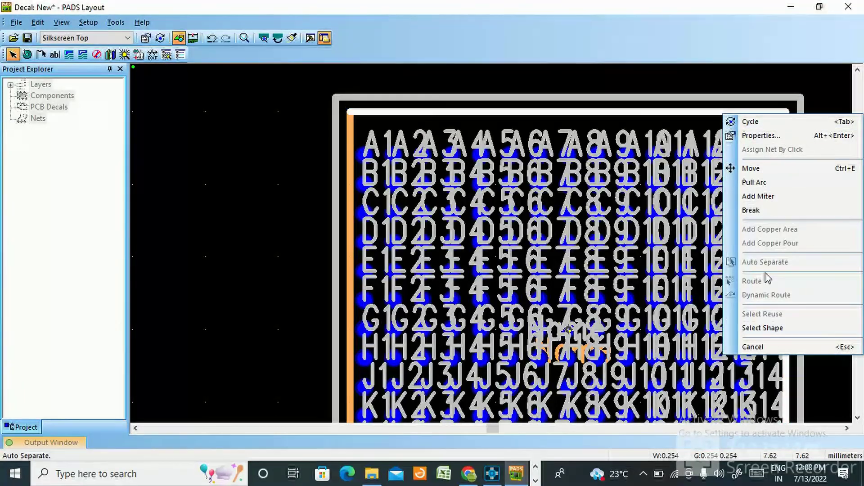
{"action": "left_click", "coordinate": [758, 196]}
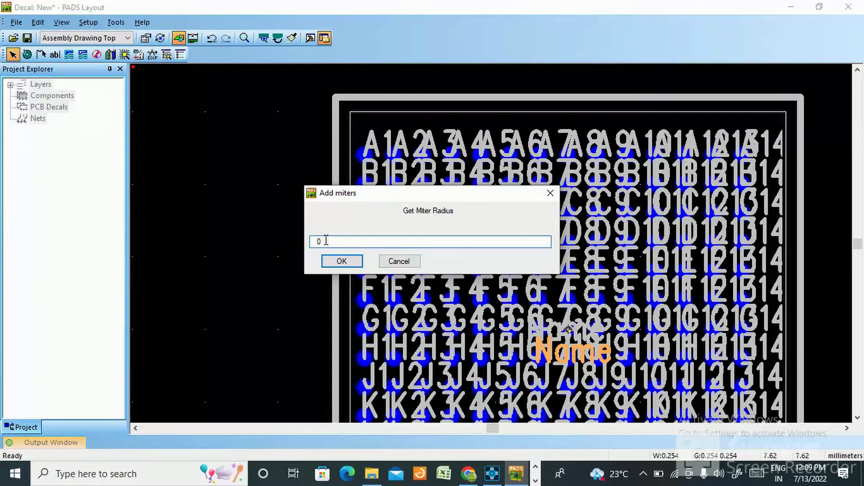
{"action": "left_click", "coordinate": [338, 261]}
{"action": "right_click", "coordinate": [800, 95]}
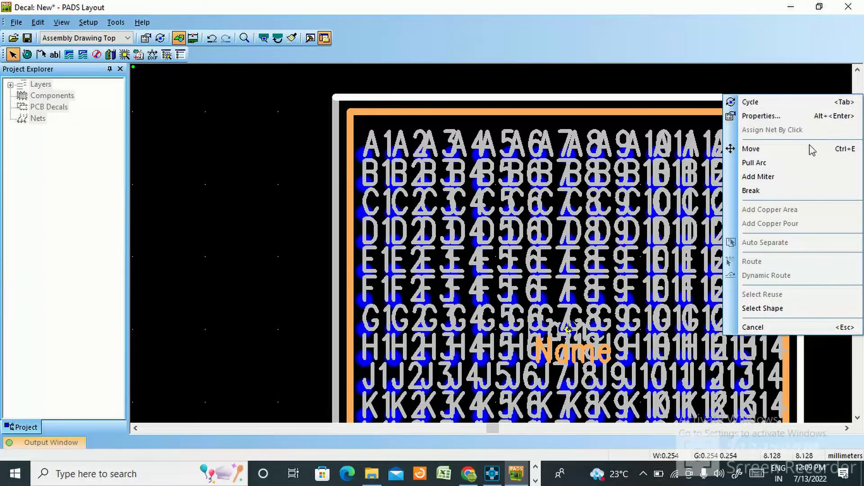
{"action": "left_click", "coordinate": [756, 177]}
{"action": "left_click", "coordinate": [324, 242]}
{"action": "left_click", "coordinate": [338, 261]}
{"action": "scroll", "coordinate": [258, 228], "scroll_direction": "down", "scroll_amount": 2}
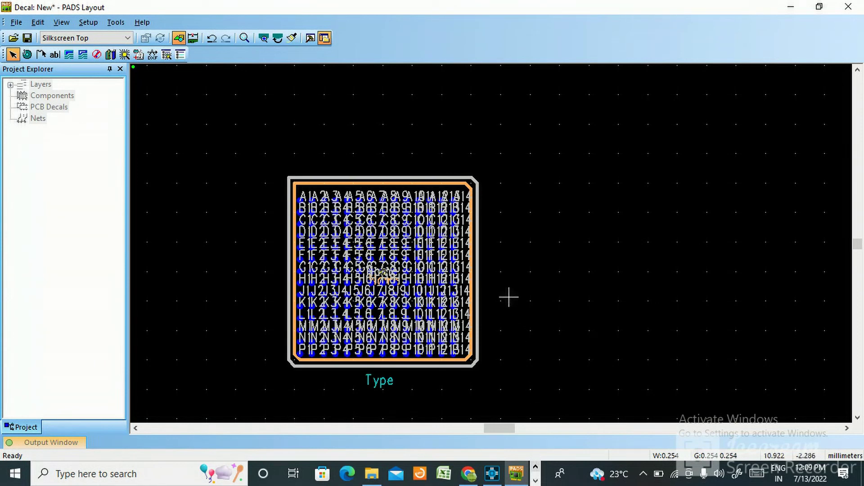
{"action": "left_click", "coordinate": [16, 23]}
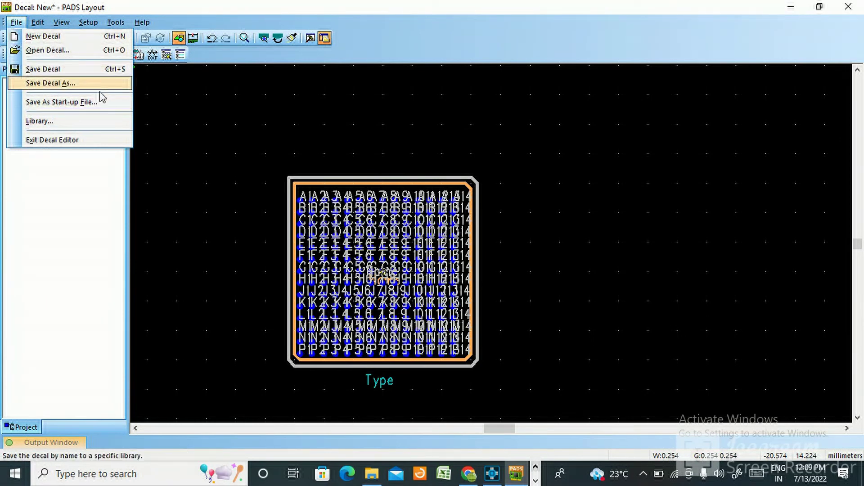
{"action": "left_click", "coordinate": [280, 120]}
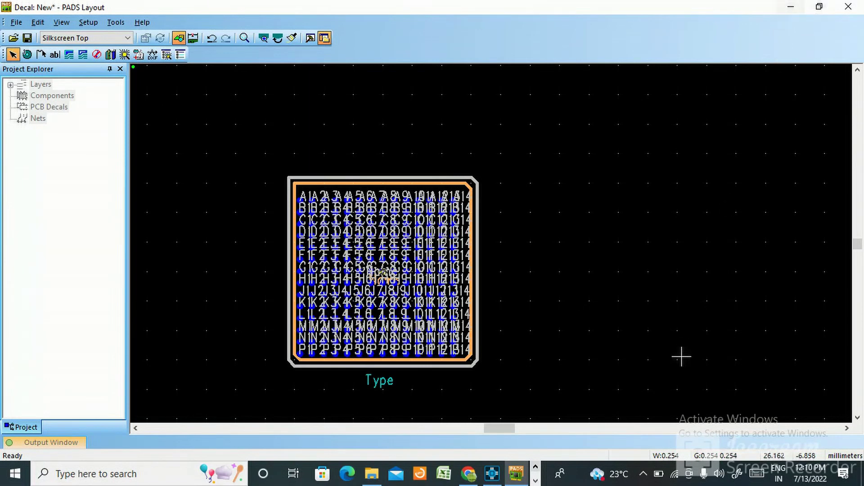
{"action": "left_click", "coordinate": [536, 480]}
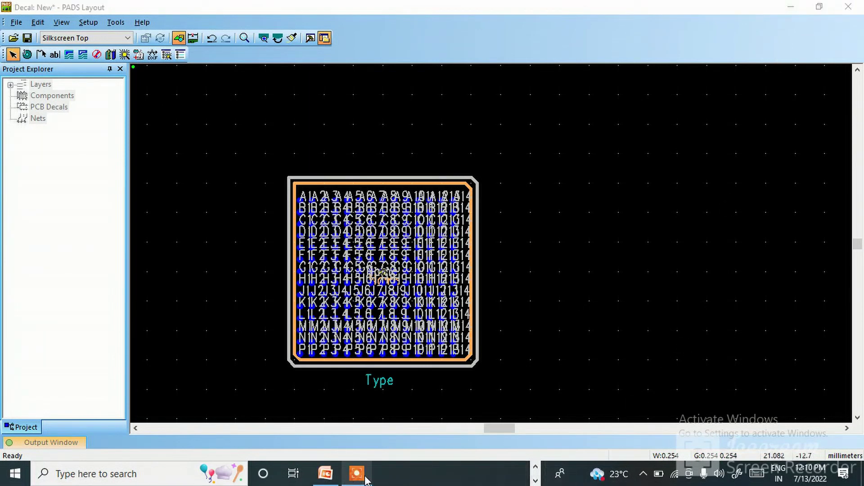